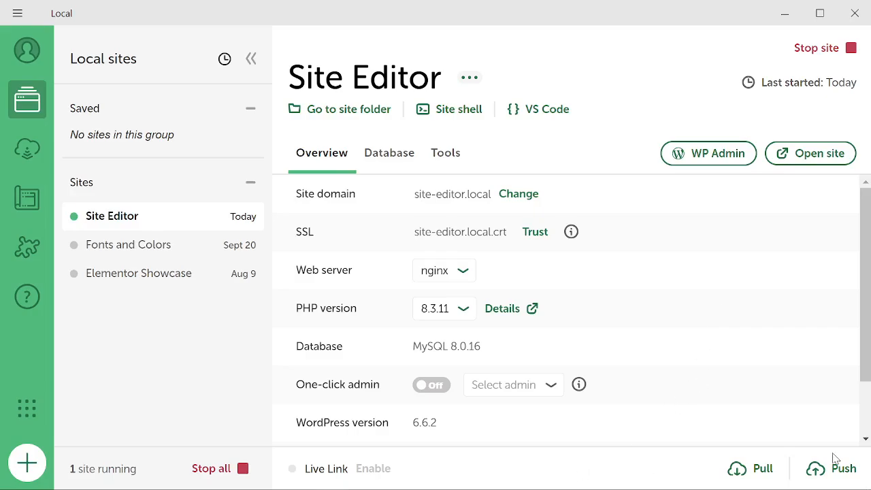
# Switch to the Firefox window showing the Site Editor site's WordPress dashboard.
pyautogui.hotkey('alt', 'Tab')
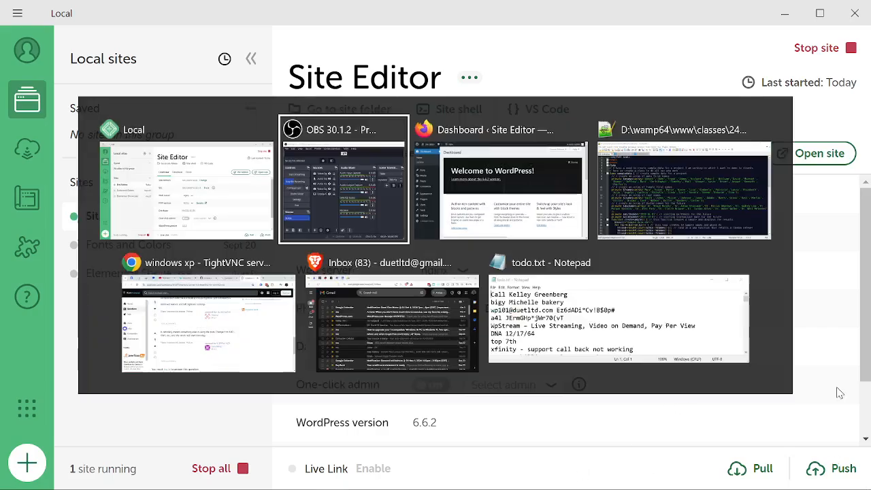
pyautogui.hotkey('alt', 'Tab')
pyautogui.hotkey('alt', 'Tab')
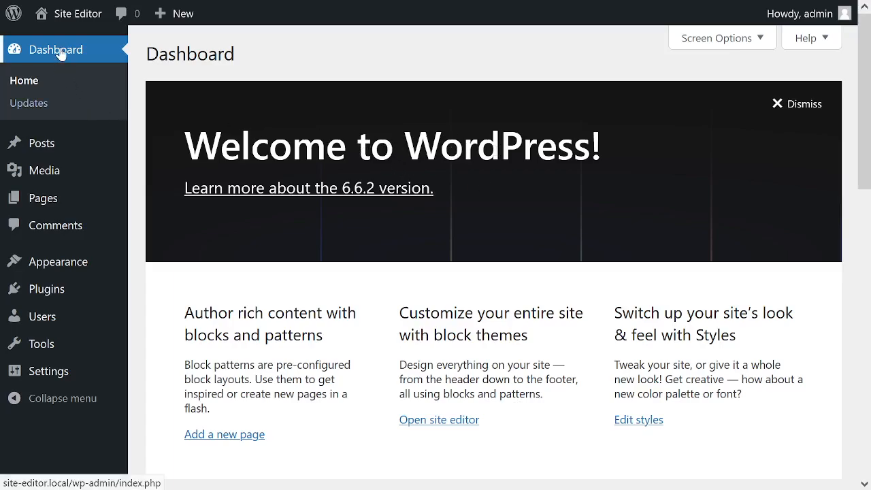
# View the live home page of the Site Editor site, look through its sections, and return to the dashboard.
pyautogui.moveTo(69, 16)
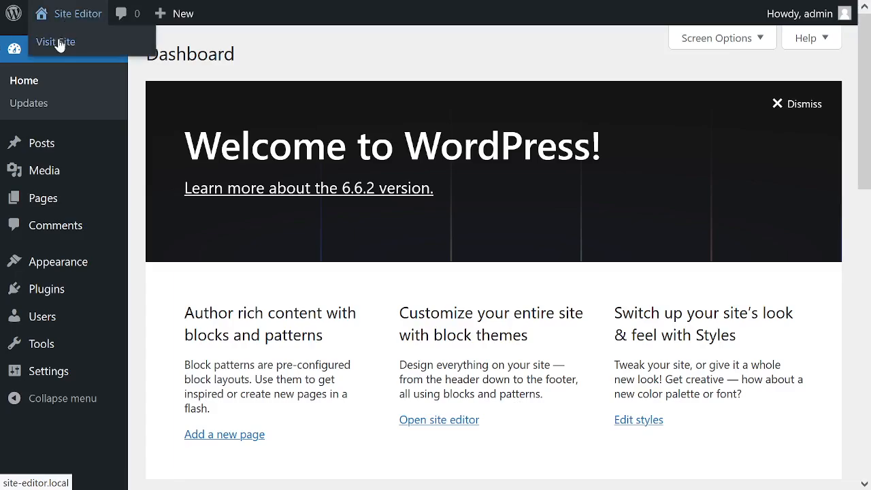
pyautogui.click(59, 43)
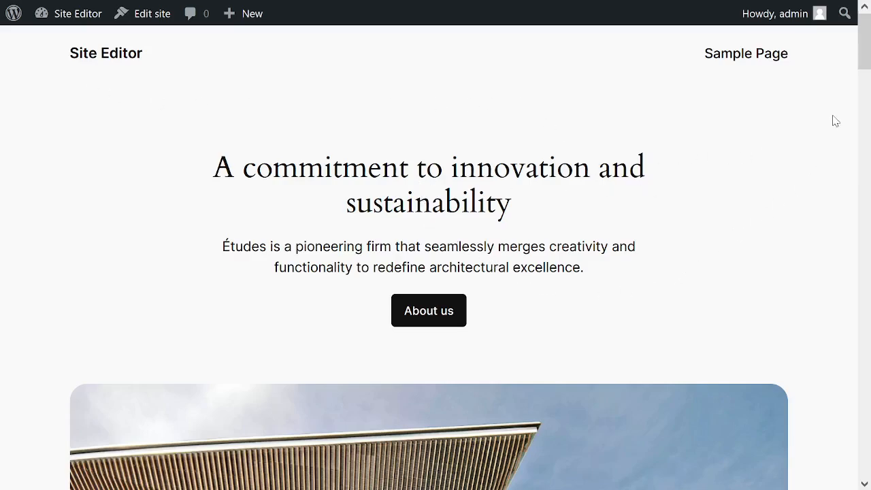
pyautogui.scroll(-1, 778, 190)
pyautogui.scroll(-10, 777, 189)
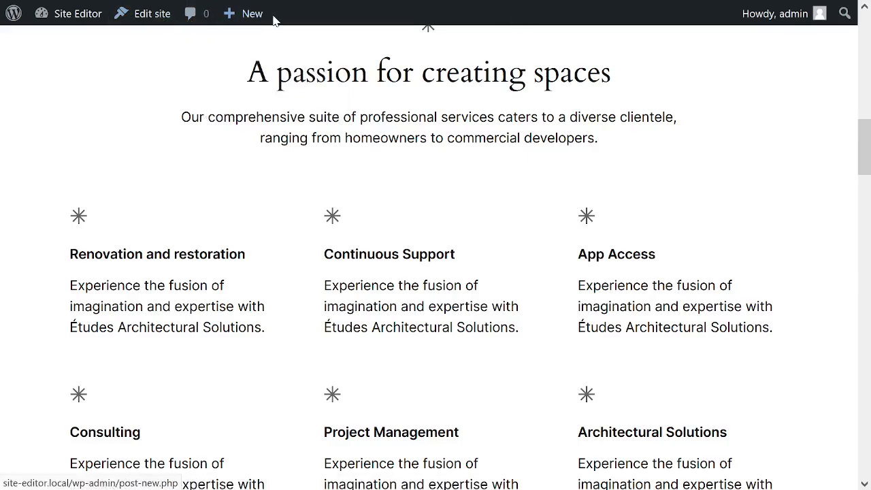
pyautogui.moveTo(79, 25)
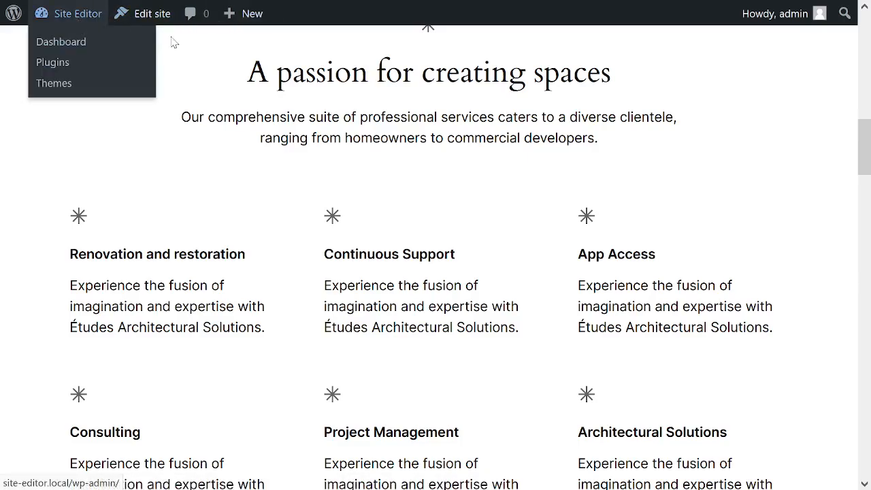
pyautogui.click(68, 26)
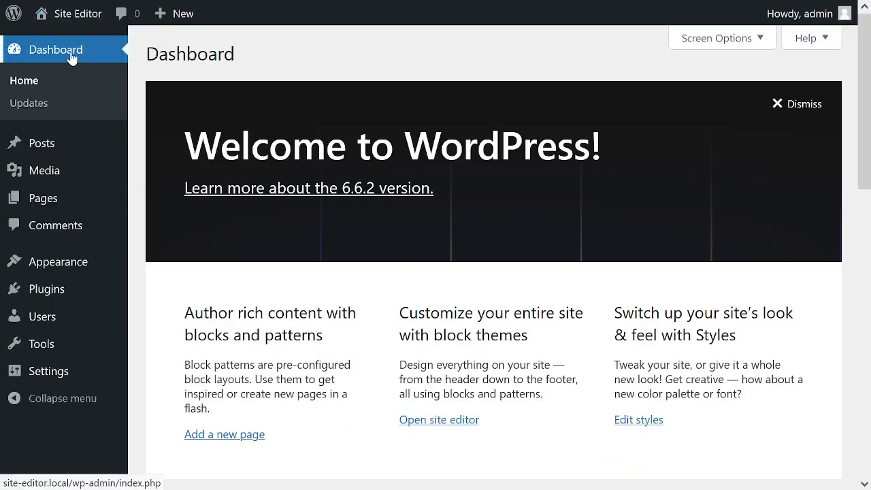
# Visit the live site, open its home page for site editing, and dismiss the welcome guide.
pyautogui.moveTo(80, 14)
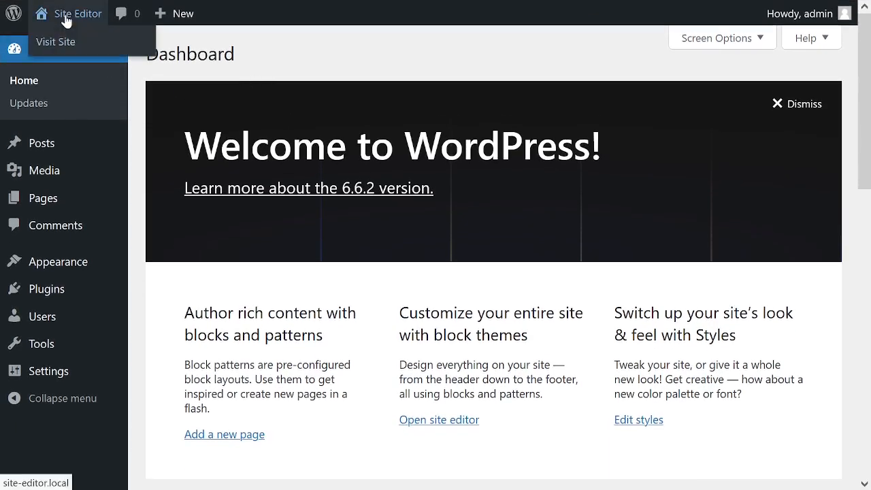
pyautogui.click(66, 21)
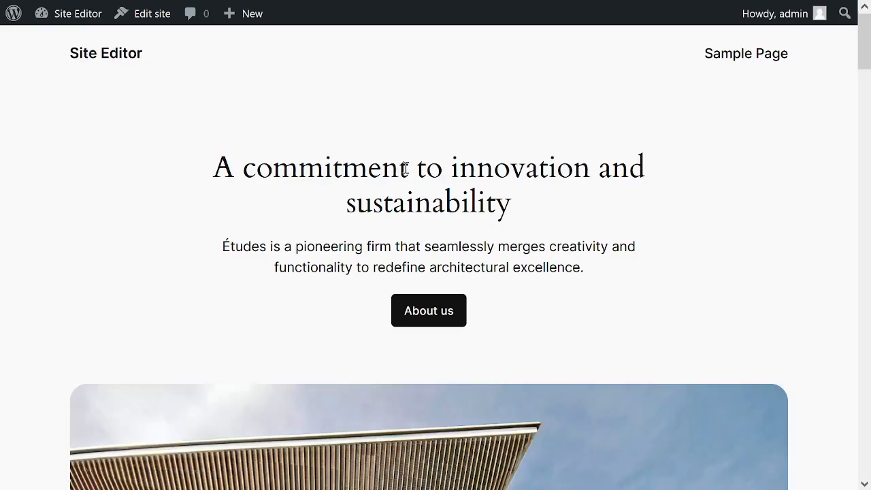
pyautogui.click(144, 21)
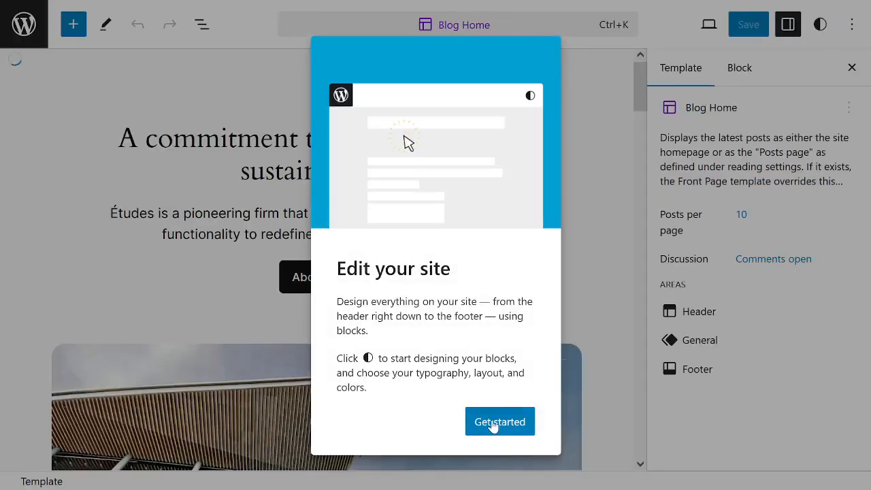
pyautogui.click(493, 421)
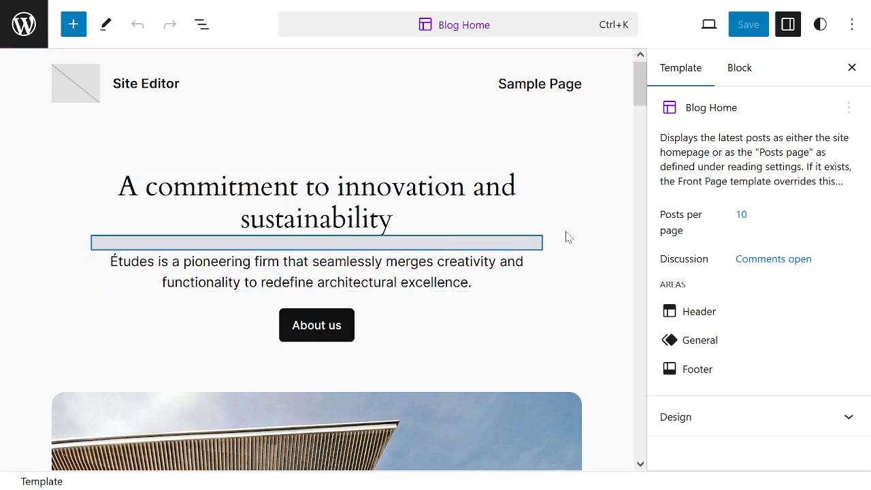
# Look through the Blog Home template's content from the header to the resources section and back.
pyautogui.scroll(-1, 571, 234)
pyautogui.scroll(-3, 558, 233)
pyautogui.scroll(-4, 542, 230)
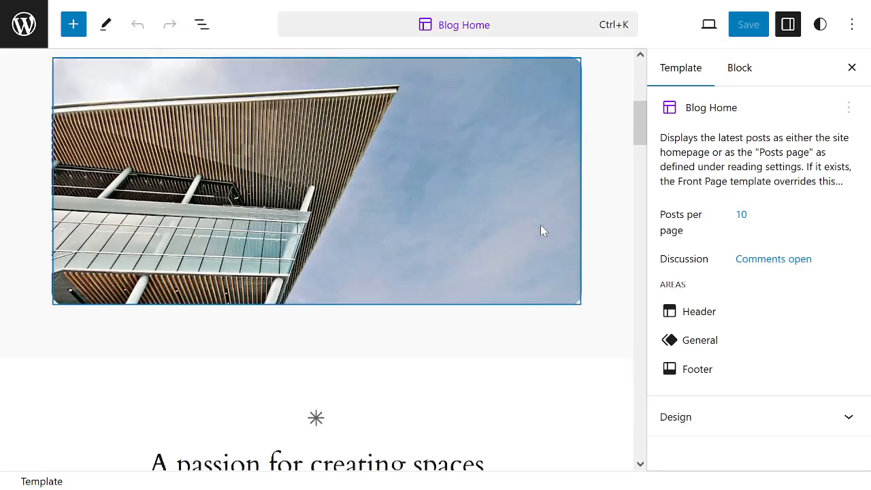
pyautogui.scroll(-1, 519, 217)
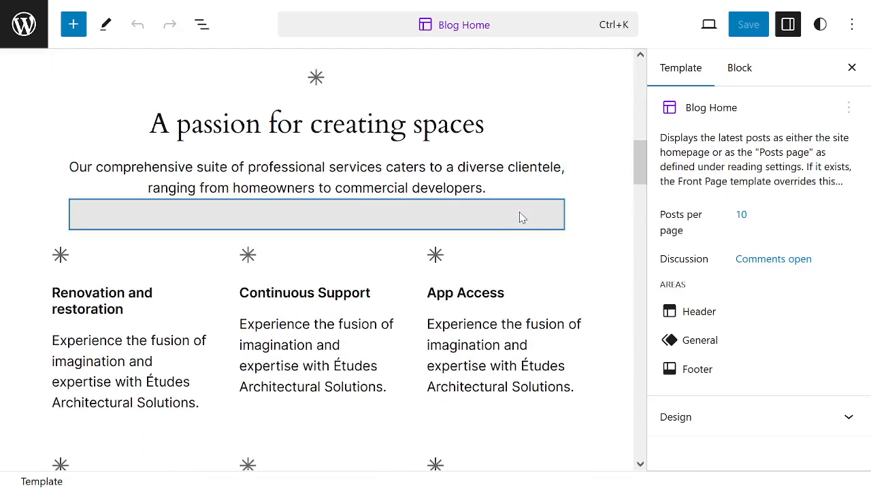
pyautogui.scroll(-1, 488, 225)
pyautogui.scroll(-3, 506, 241)
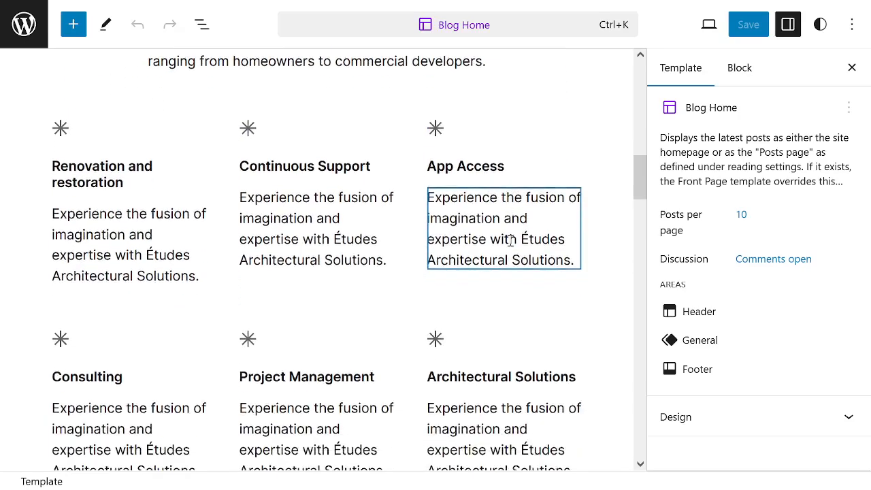
pyautogui.scroll(-5, 506, 239)
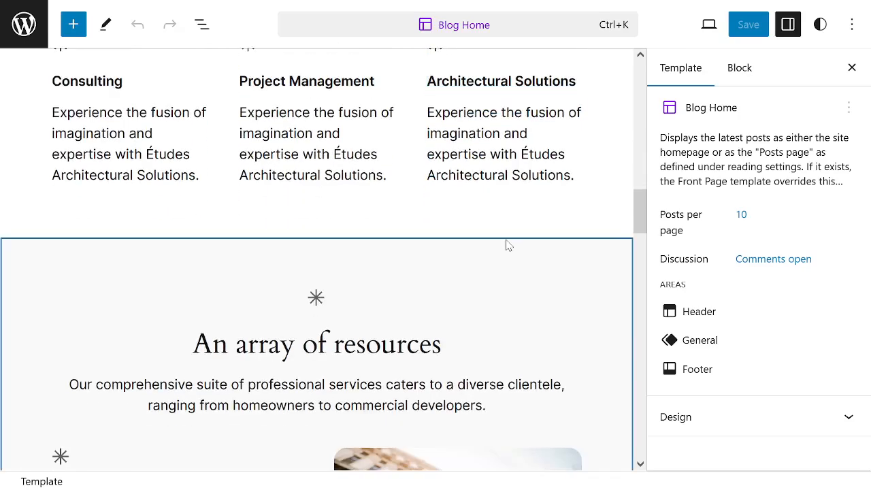
pyautogui.scroll(10, 505, 240)
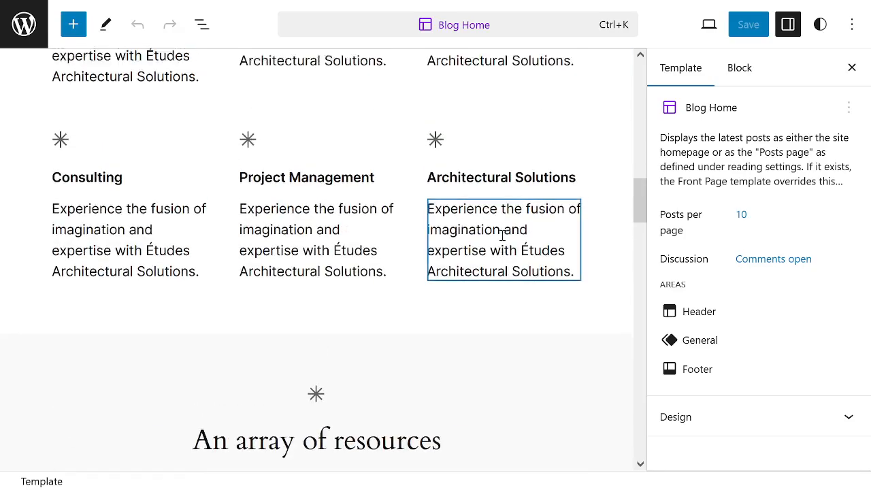
pyautogui.scroll(9, 503, 239)
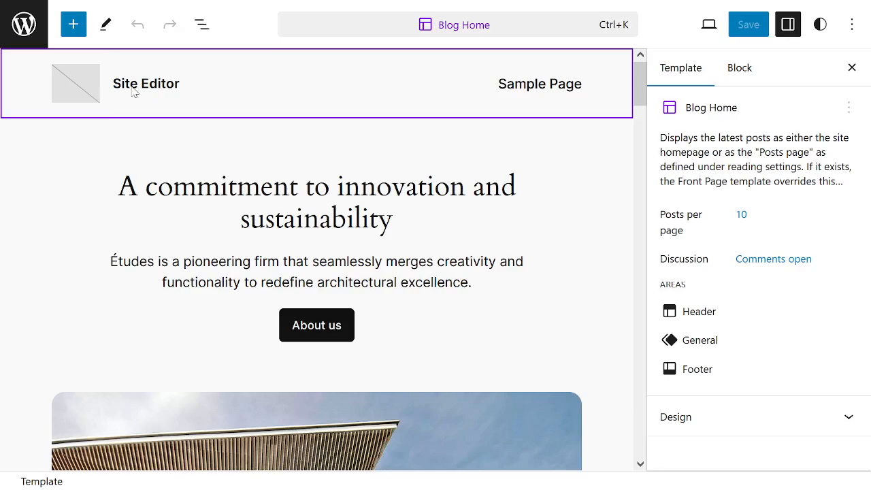
# Select the Site Logo placeholder in the header and open the file chooser for uploading a logo image.
pyautogui.click(63, 87)
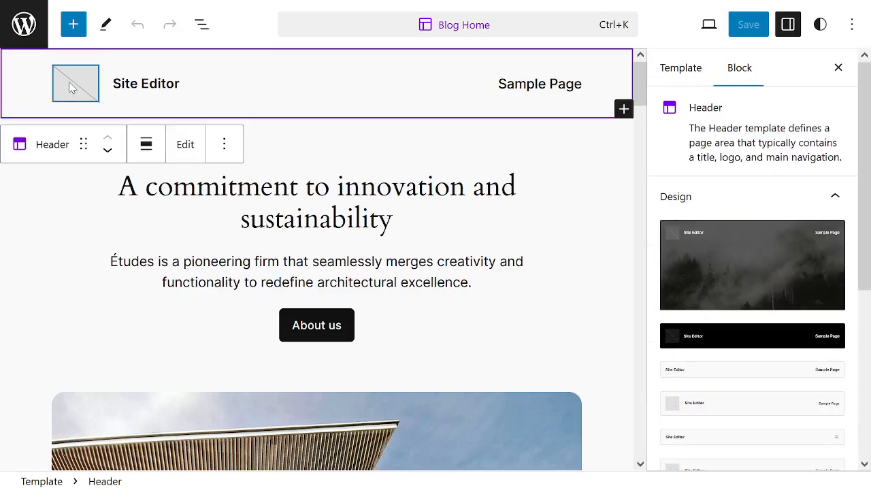
pyautogui.click(72, 87)
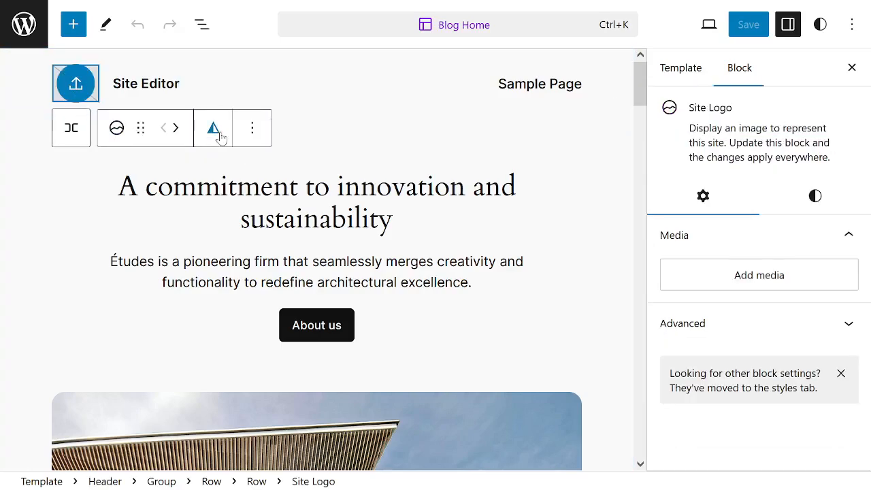
pyautogui.click(77, 83)
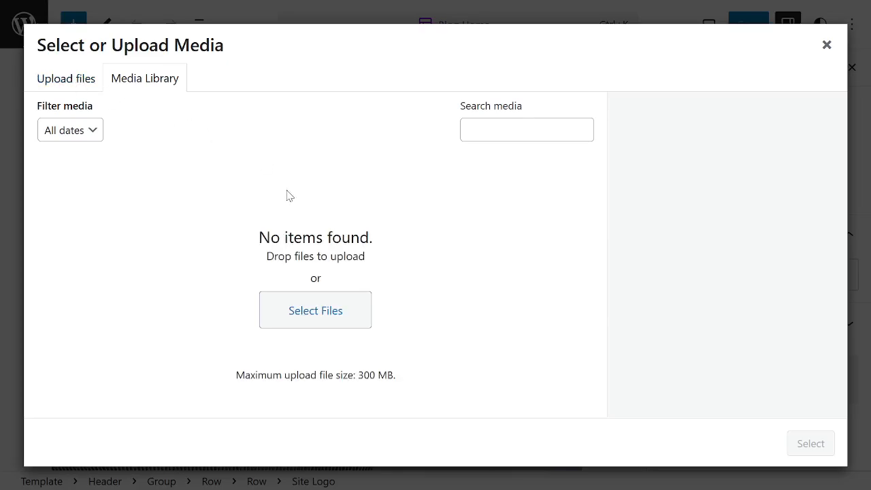
pyautogui.click(68, 83)
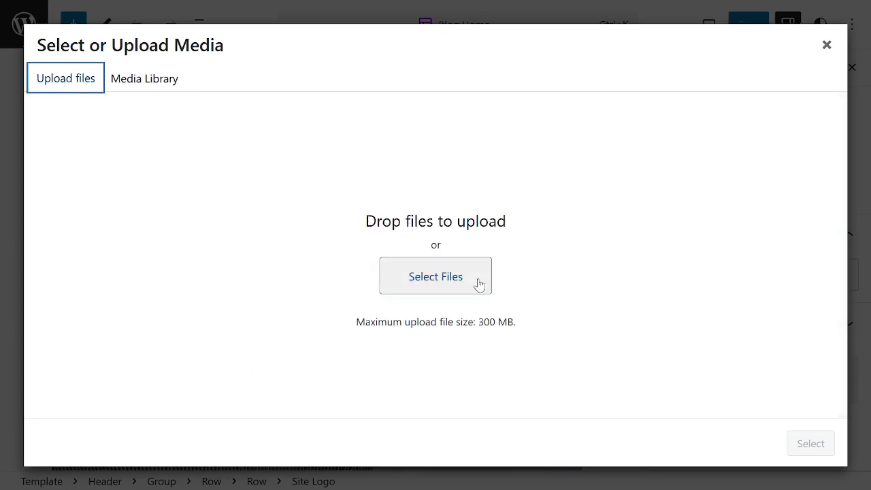
pyautogui.click(443, 281)
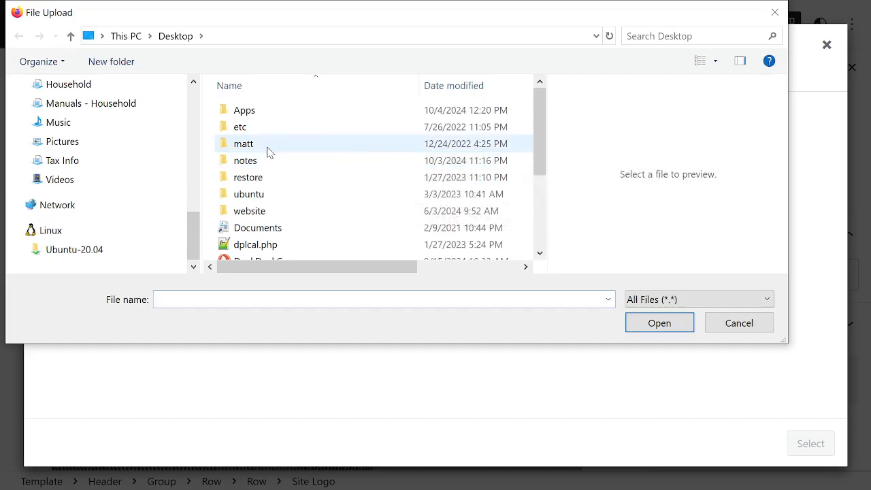
# Look for the logo image in the Desktop and Pictures folders.
pyautogui.scroll(-2, 268, 151)
pyautogui.scroll(2, 268, 151)
pyautogui.scroll(1, 191, 148)
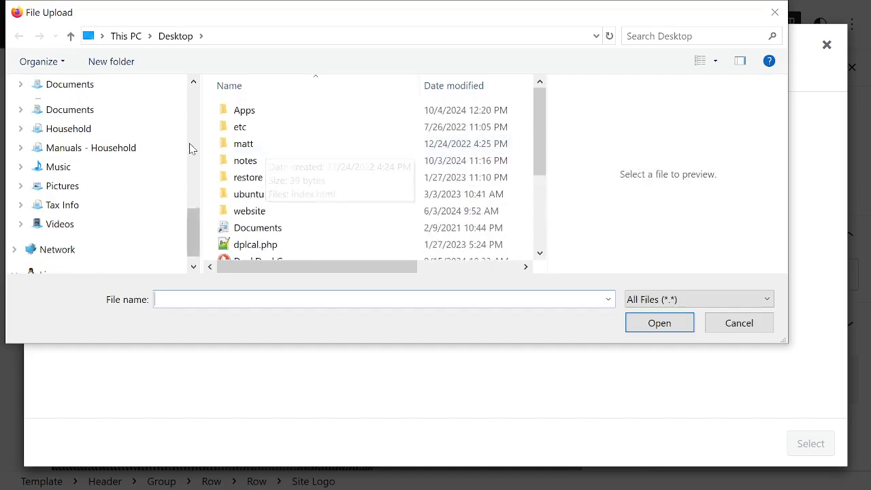
pyautogui.scroll(4, 170, 147)
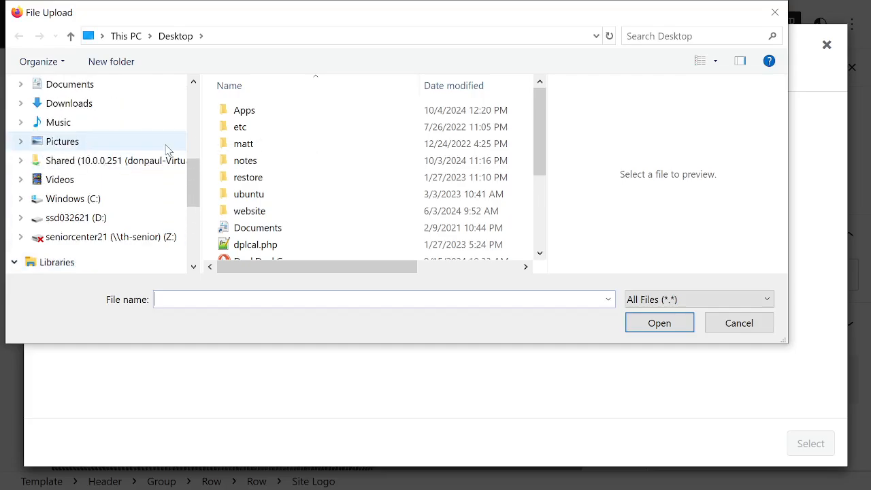
pyautogui.scroll(1, 167, 149)
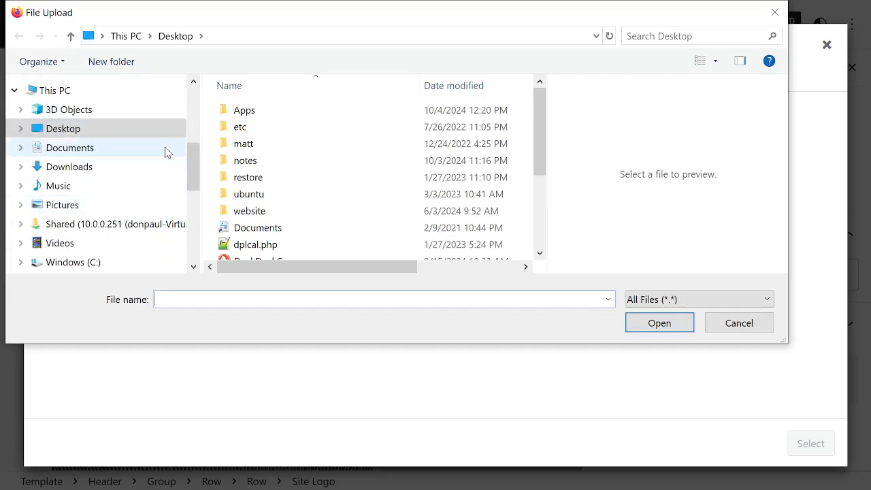
pyautogui.click(60, 206)
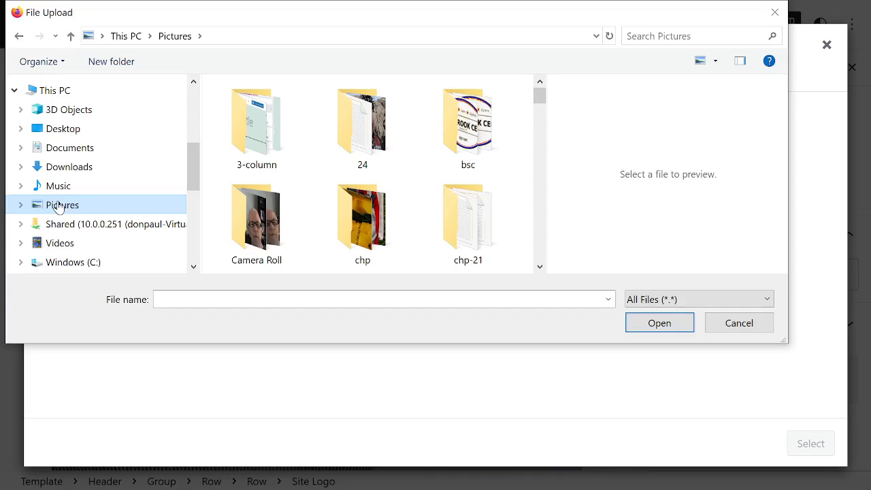
pyautogui.scroll(-2, 107, 174)
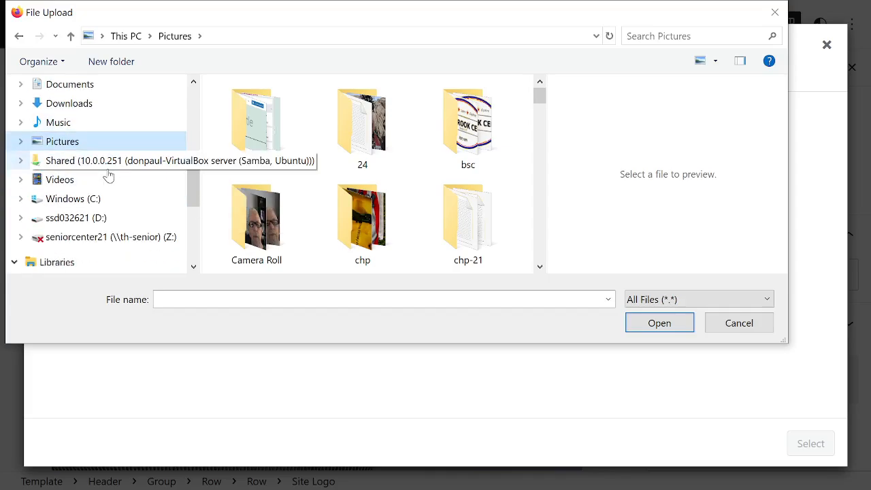
# Look for the logo image in the Documents folders of This PC and Libraries.
pyautogui.click(79, 93)
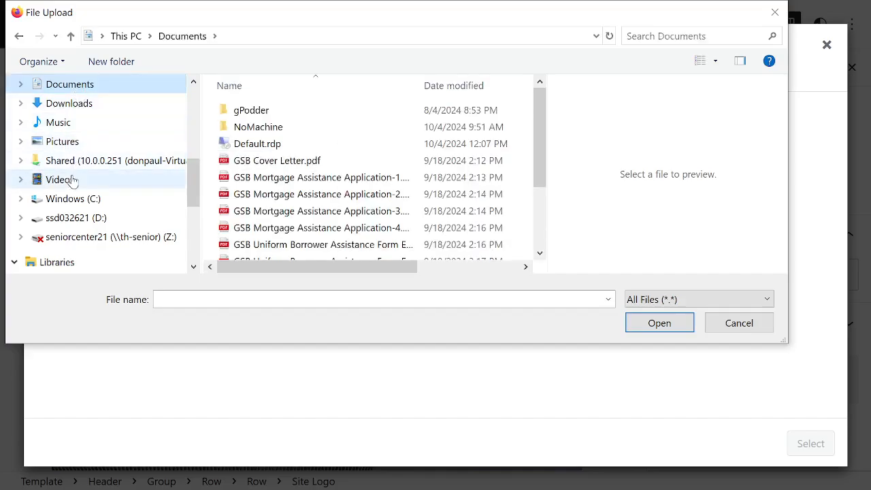
pyautogui.scroll(-1, 85, 201)
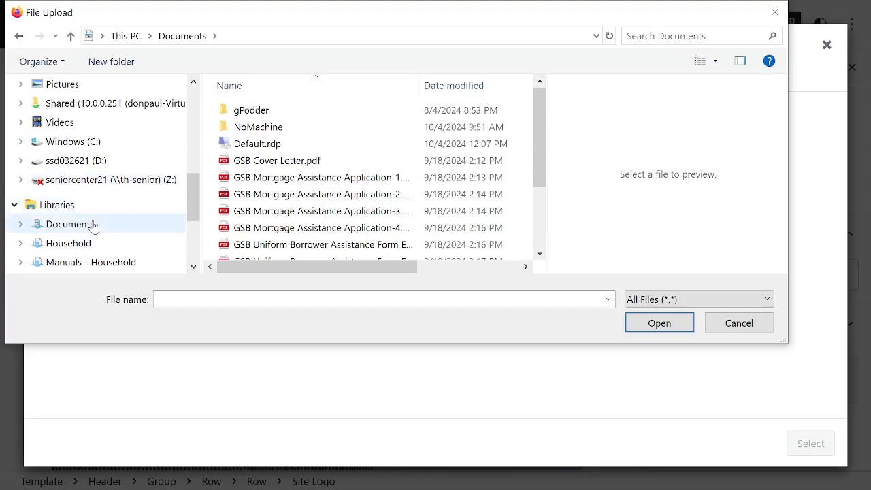
pyautogui.click(95, 225)
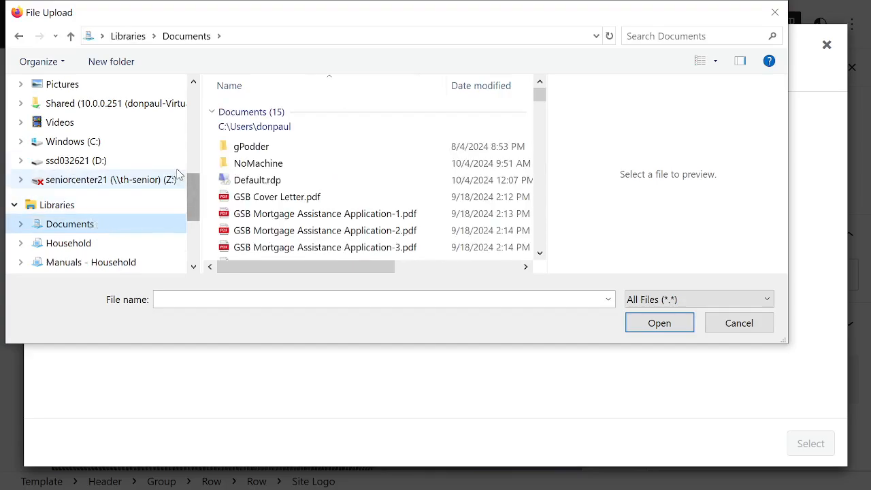
pyautogui.scroll(2, 122, 204)
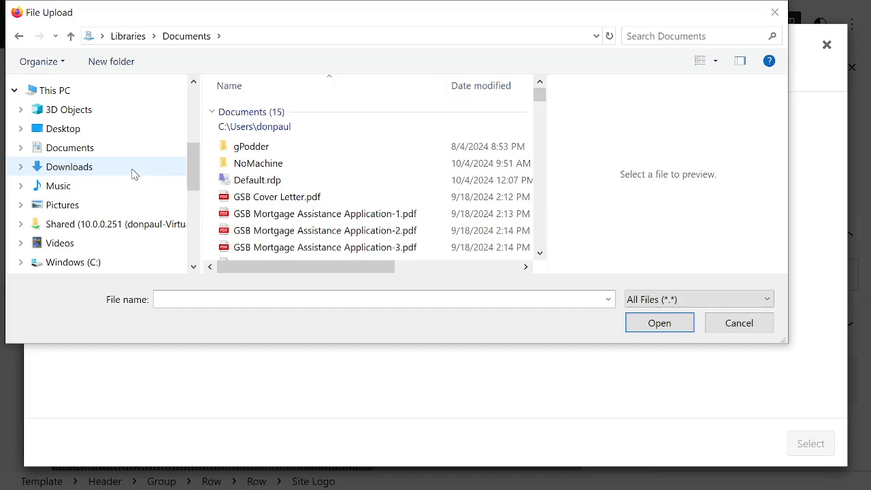
pyautogui.click(74, 149)
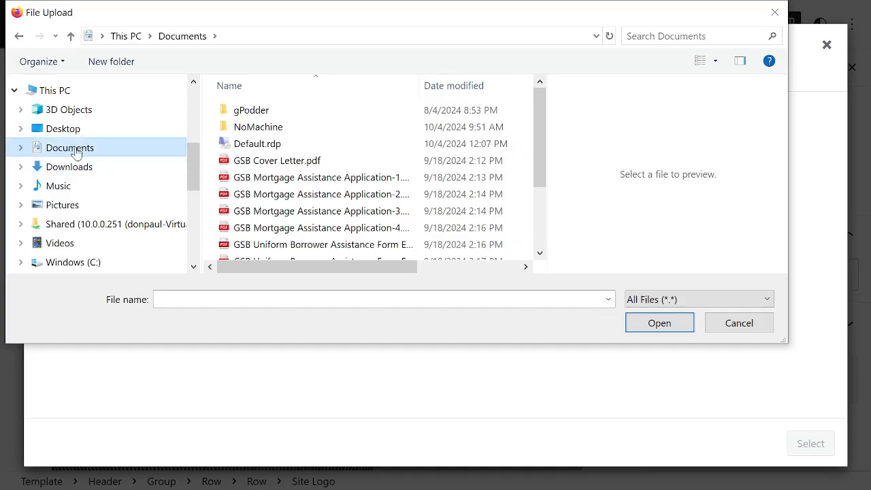
pyautogui.scroll(-2, 143, 181)
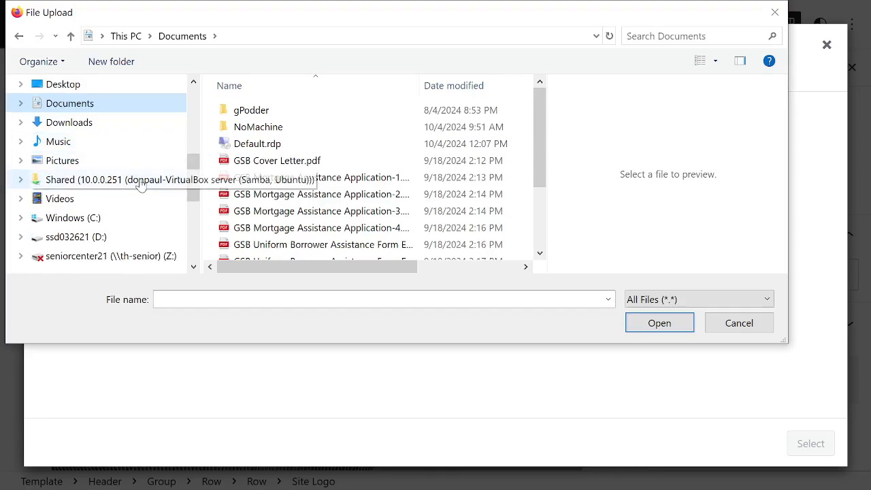
pyautogui.scroll(-1, 141, 184)
pyautogui.scroll(-3, 142, 183)
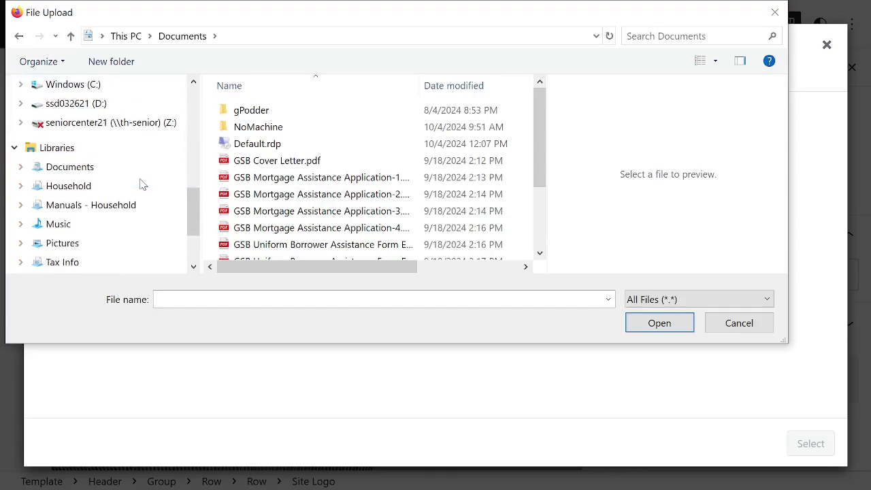
# Open the IntroducingWordPress folder within the artisteer folder of the pinned Documents location.
pyautogui.scroll(-1, 142, 185)
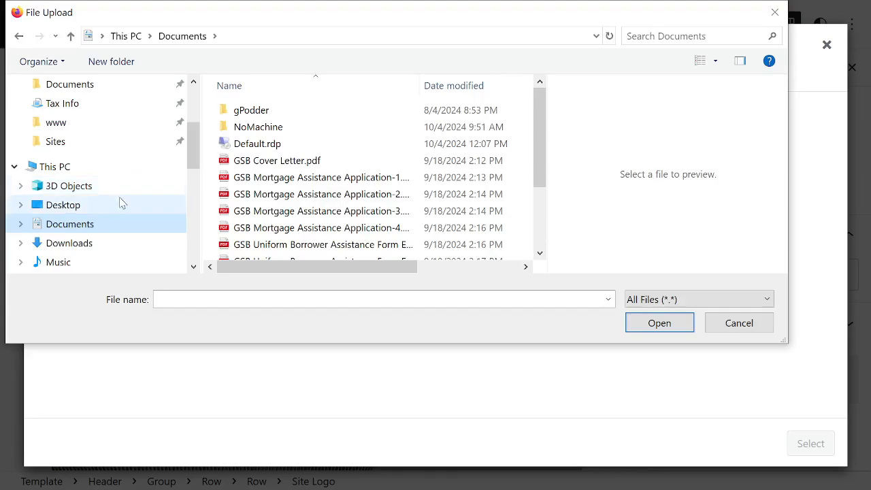
pyautogui.scroll(1, 82, 174)
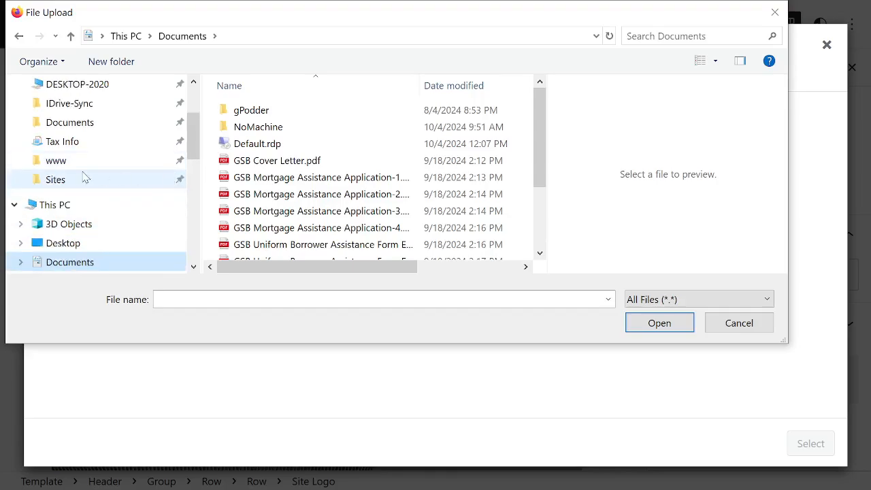
pyautogui.click(61, 125)
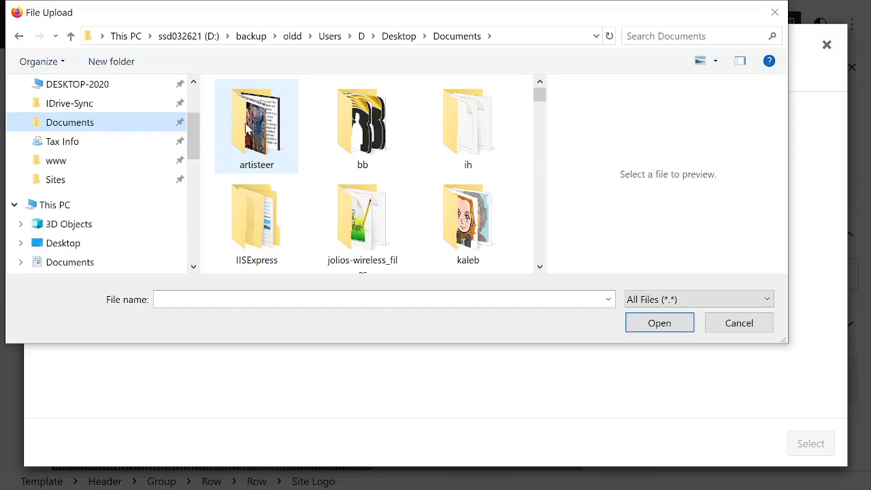
pyautogui.doubleClick(247, 126)
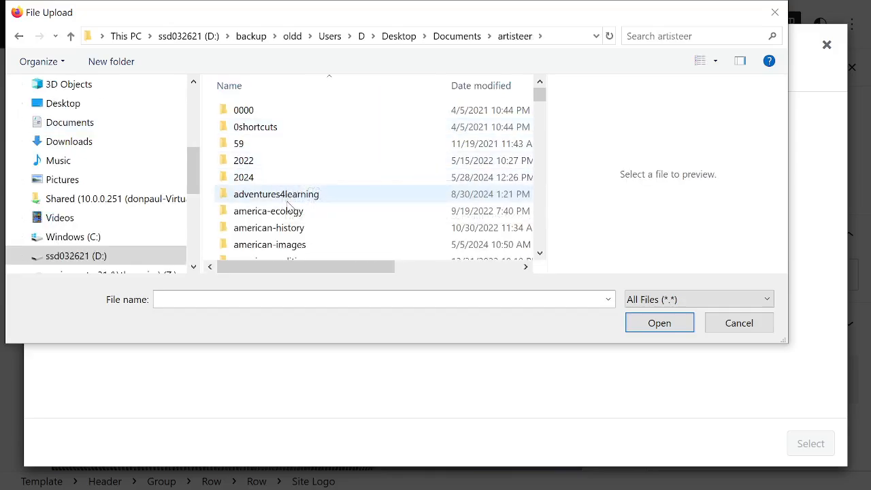
pyautogui.scroll(-2, 367, 191)
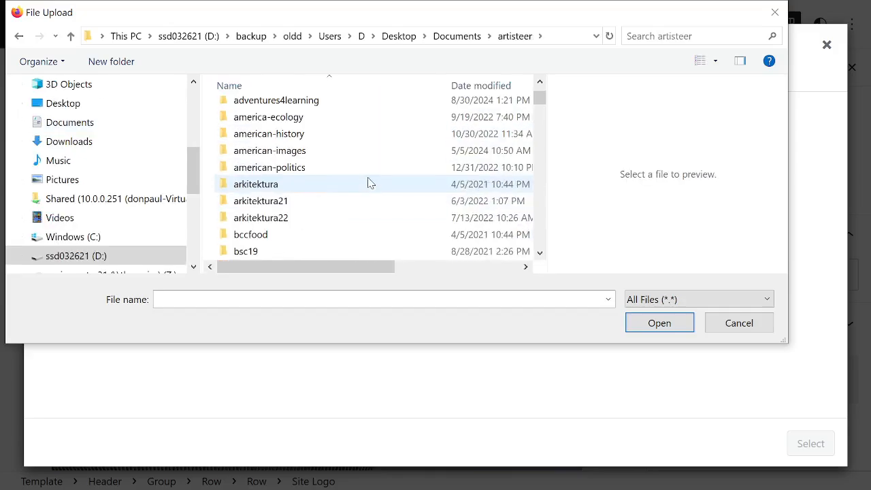
pyautogui.scroll(-2, 361, 179)
pyautogui.scroll(-2, 346, 180)
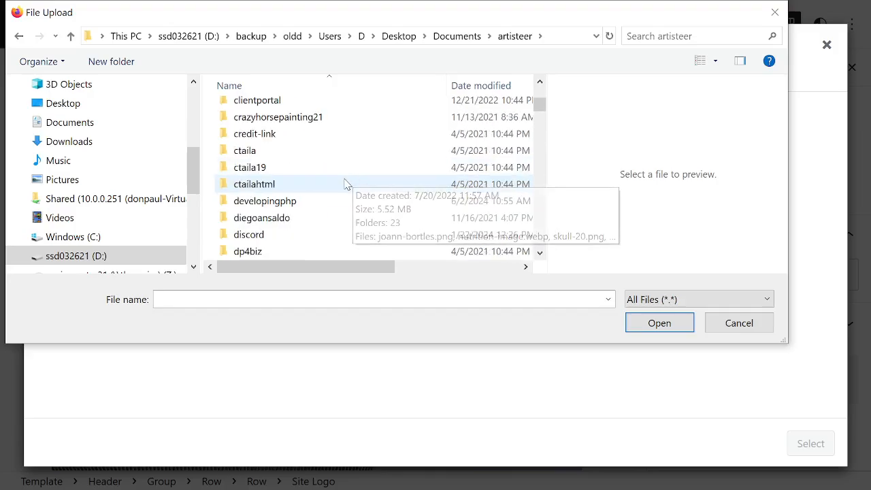
pyautogui.scroll(-2, 306, 136)
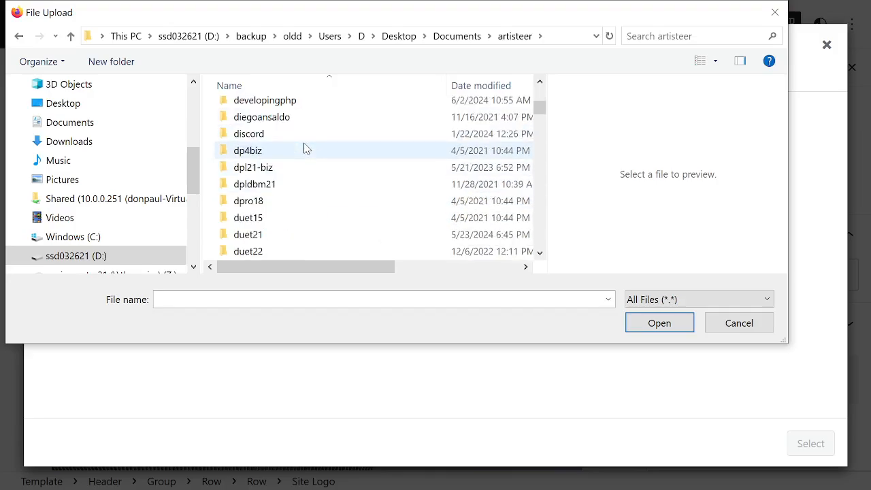
pyautogui.scroll(-5, 292, 153)
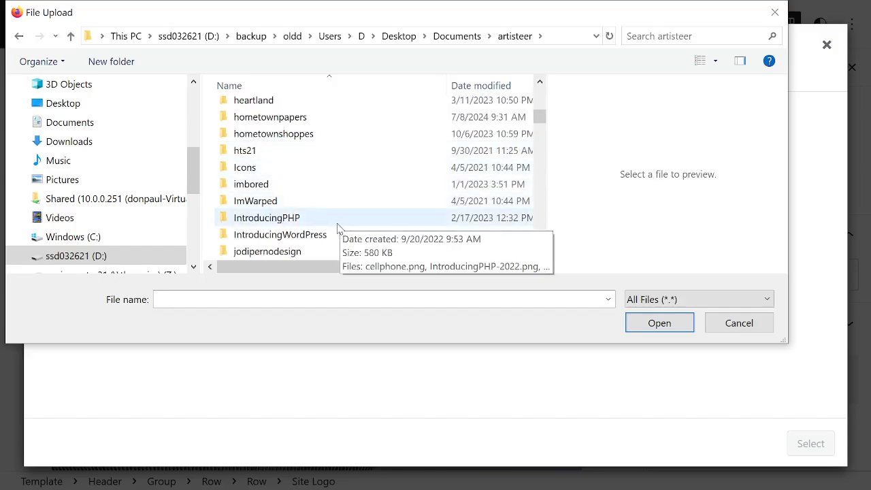
pyautogui.click(324, 235)
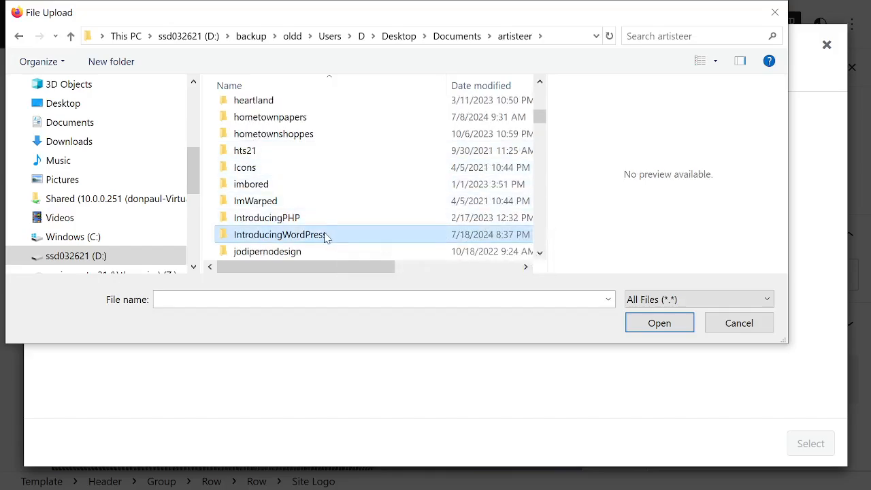
pyautogui.doubleClick(325, 236)
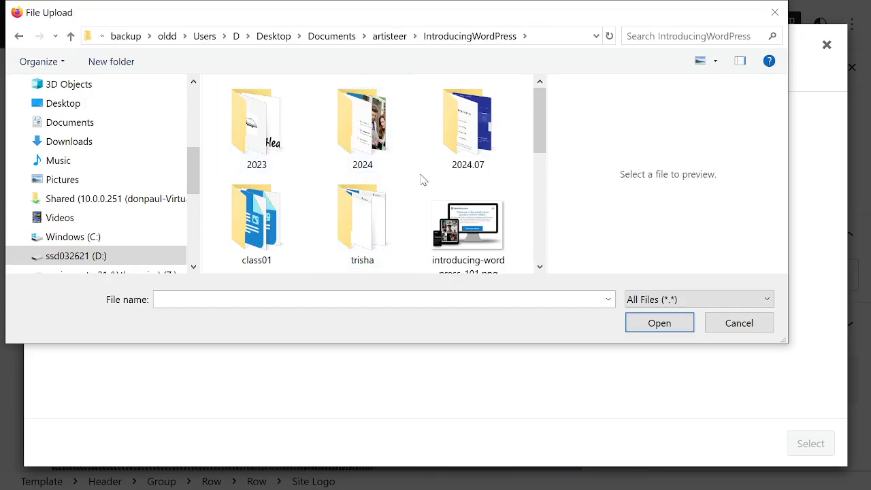
# Upload introducing-wordpress-101.png to the media library and use it as the header's site logo.
pyautogui.click(484, 234)
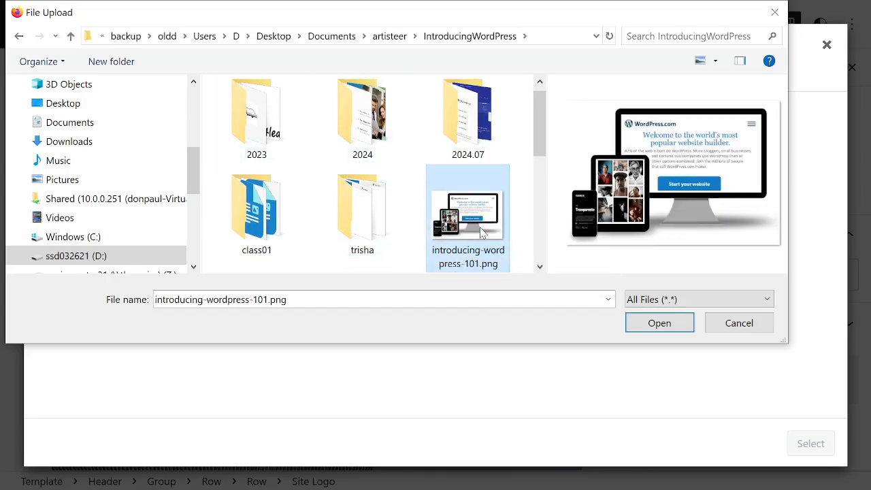
pyautogui.click(665, 329)
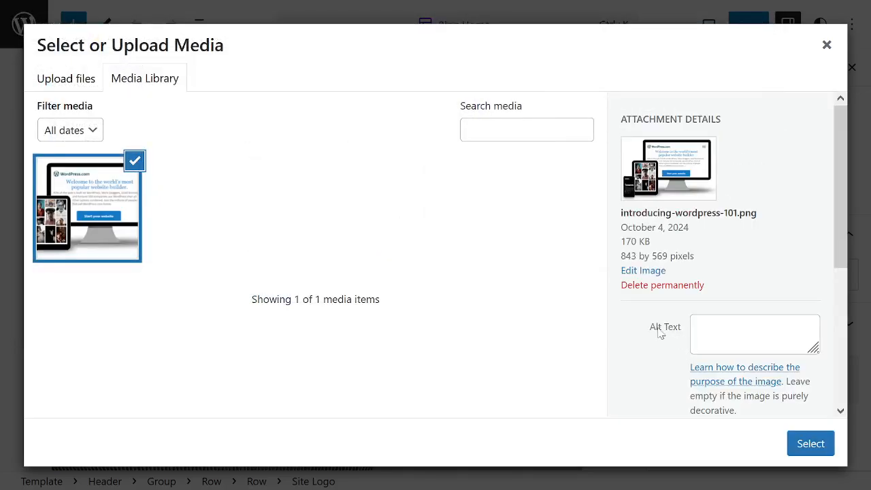
pyautogui.click(808, 445)
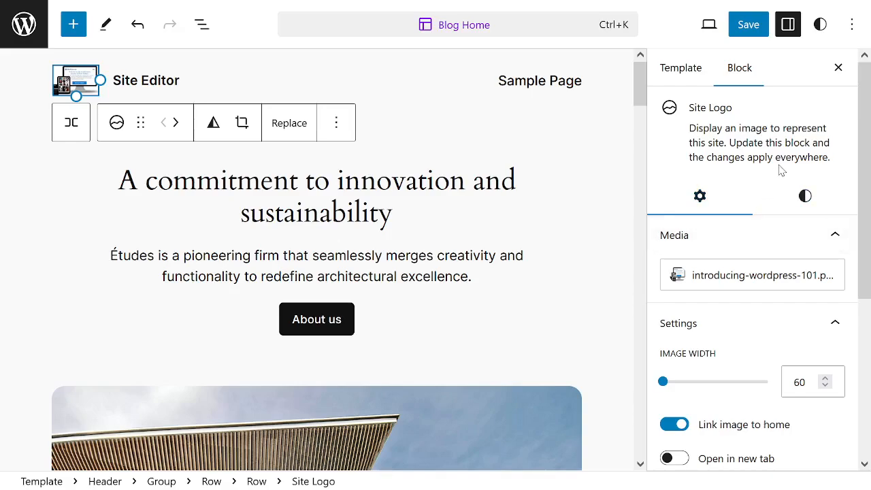
# Examine the Site Logo block's media, image width, link and site icon settings, as well as its style, filter and dimension options.
pyautogui.scroll(-2, 763, 216)
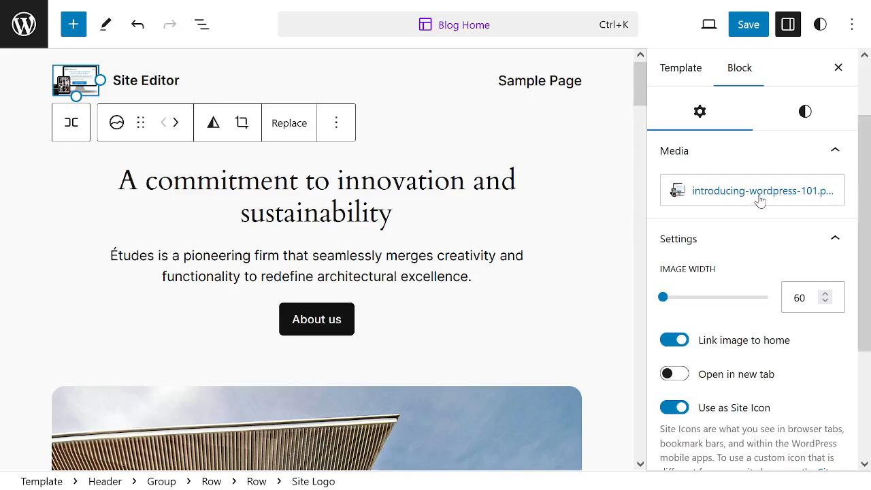
pyautogui.scroll(-2, 698, 194)
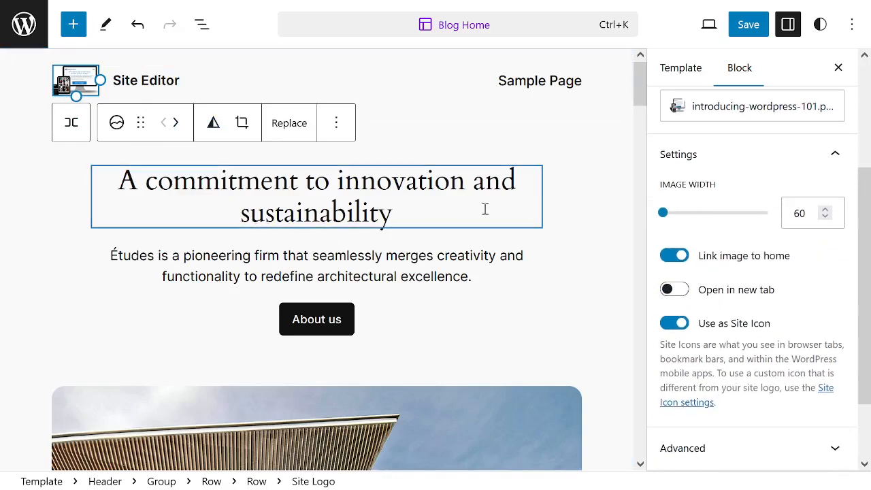
pyautogui.scroll(-1, 701, 209)
pyautogui.scroll(-2, 701, 209)
pyautogui.scroll(5, 773, 197)
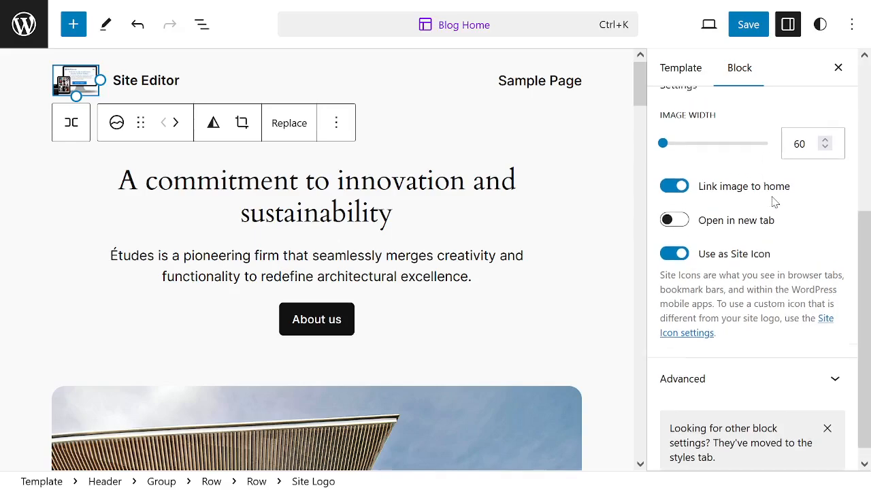
pyautogui.click(806, 197)
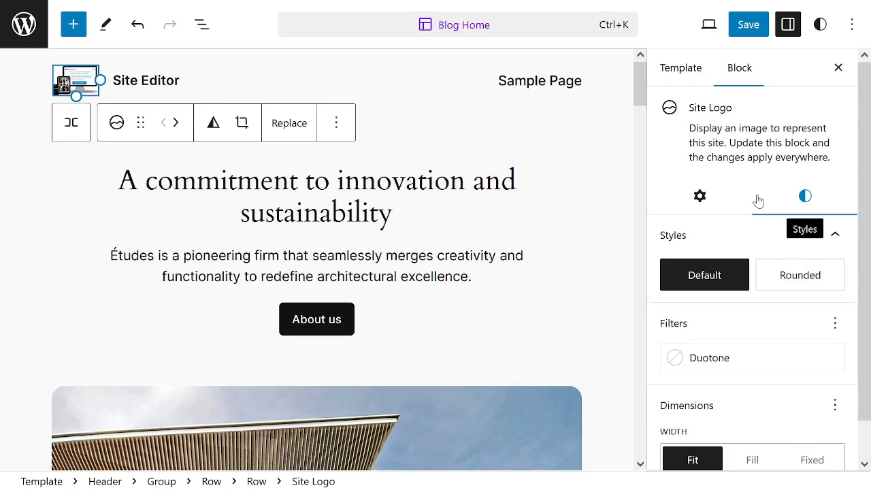
pyautogui.scroll(-1, 756, 200)
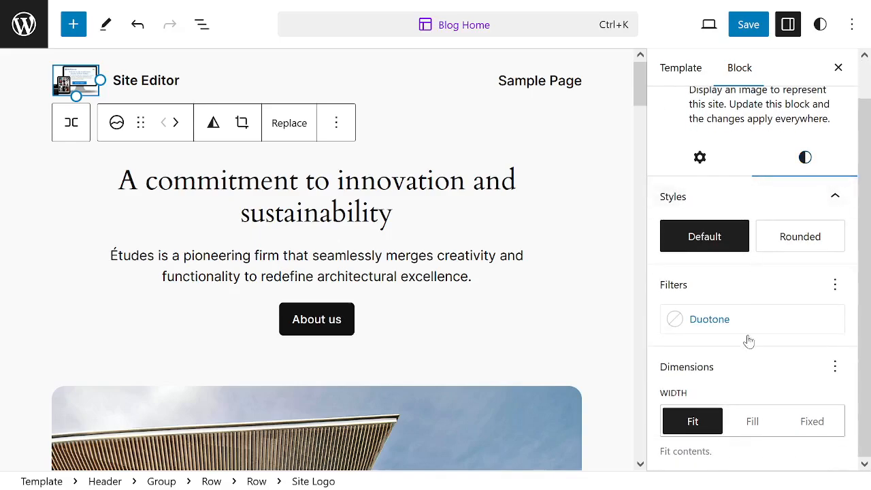
# Try the Fill and Fixed width options on the site logo and return the width to Fit.
pyautogui.click(755, 429)
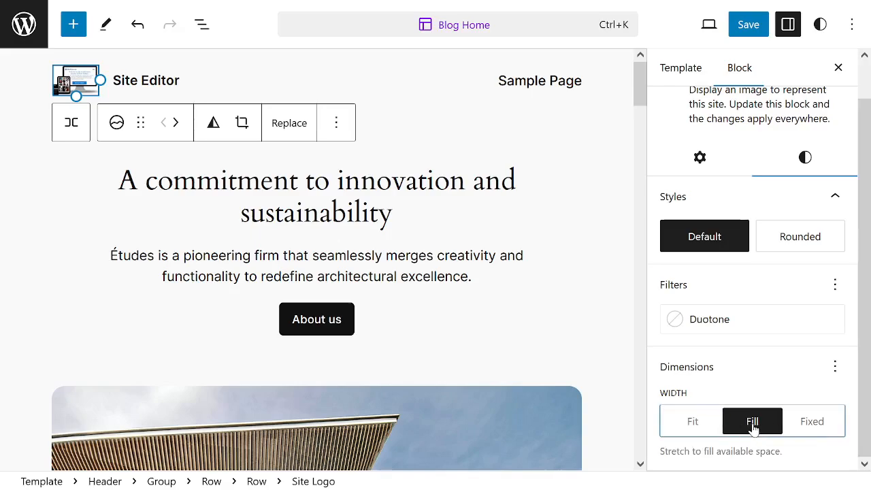
pyautogui.click(826, 427)
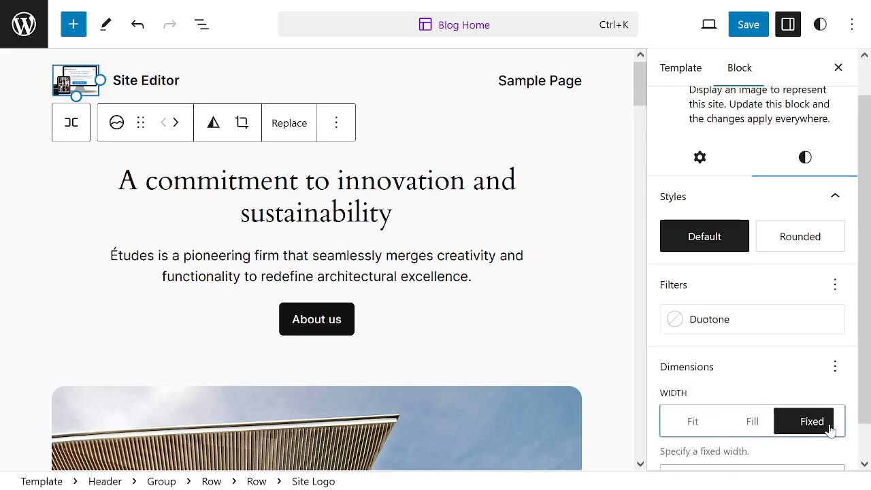
pyautogui.click(706, 427)
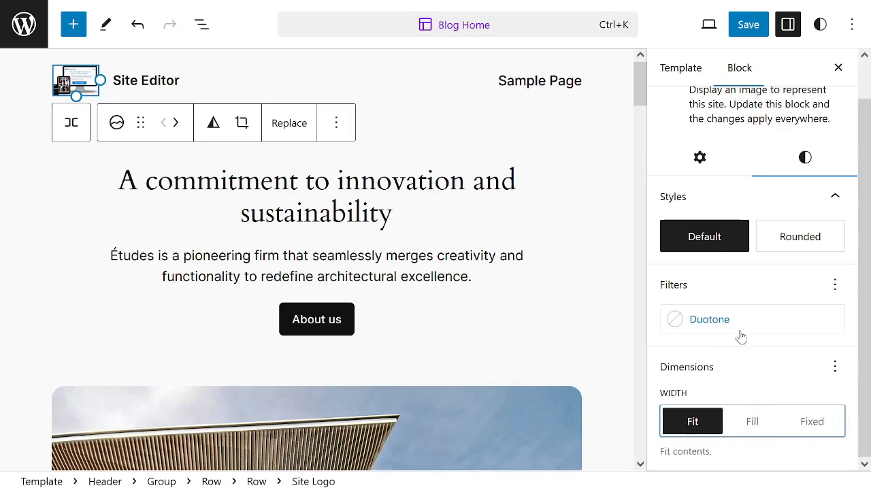
pyautogui.scroll(1, 730, 246)
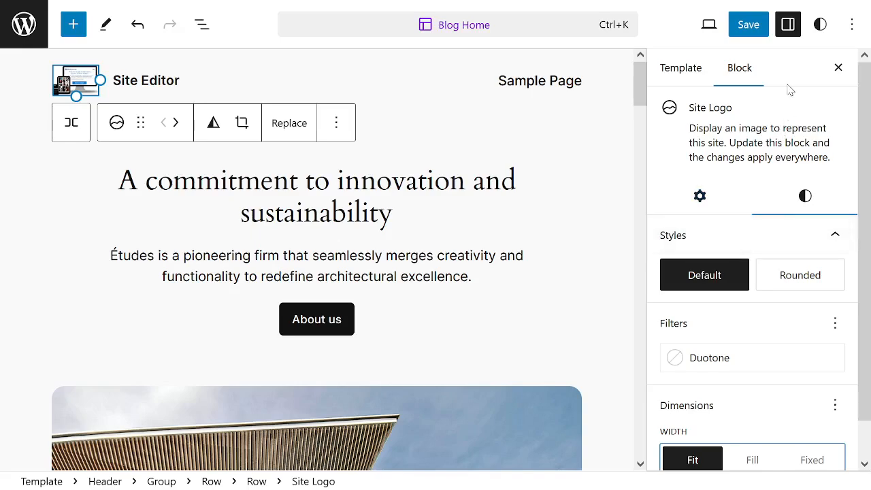
# Set the main heading's text color to Accent / Three (#D8613C) and its background color to Accent / Two (#C2A990).
pyautogui.click(218, 204)
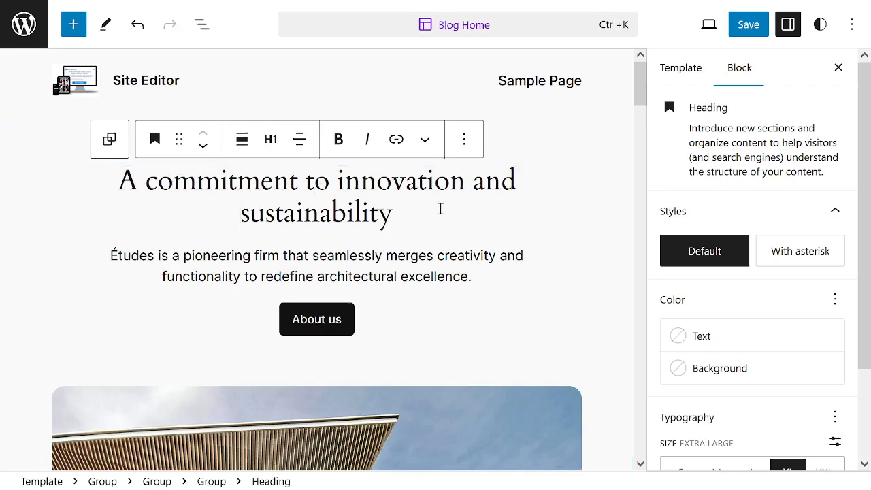
pyautogui.scroll(-2, 840, 311)
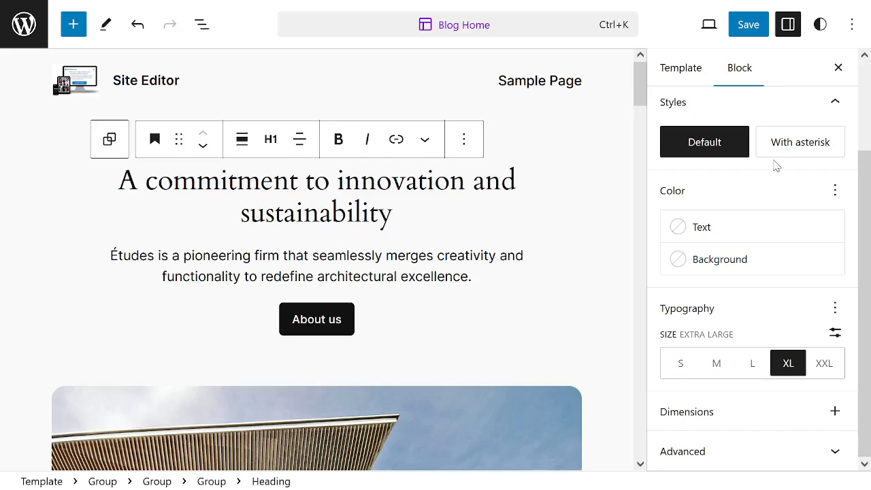
pyautogui.scroll(2, 775, 176)
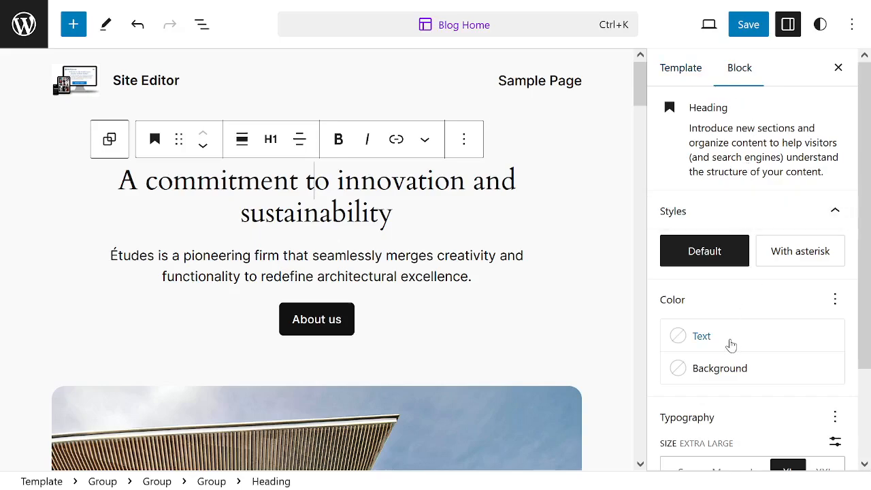
pyautogui.click(677, 340)
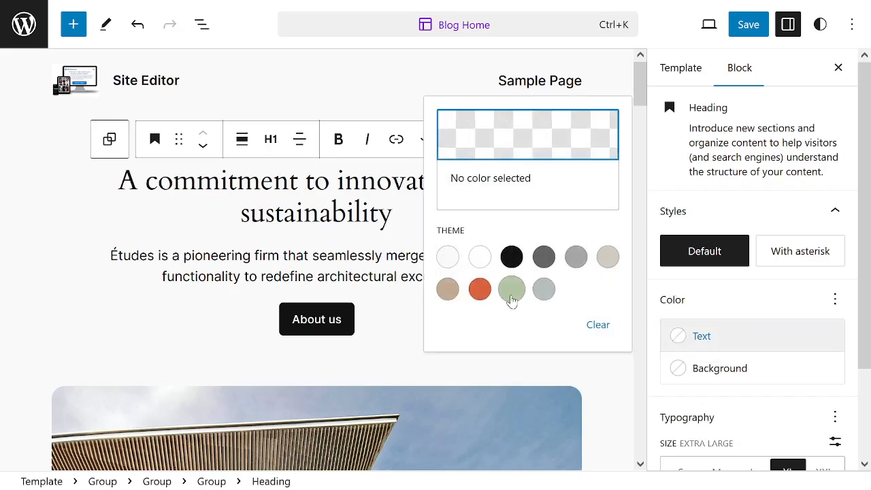
pyautogui.click(480, 289)
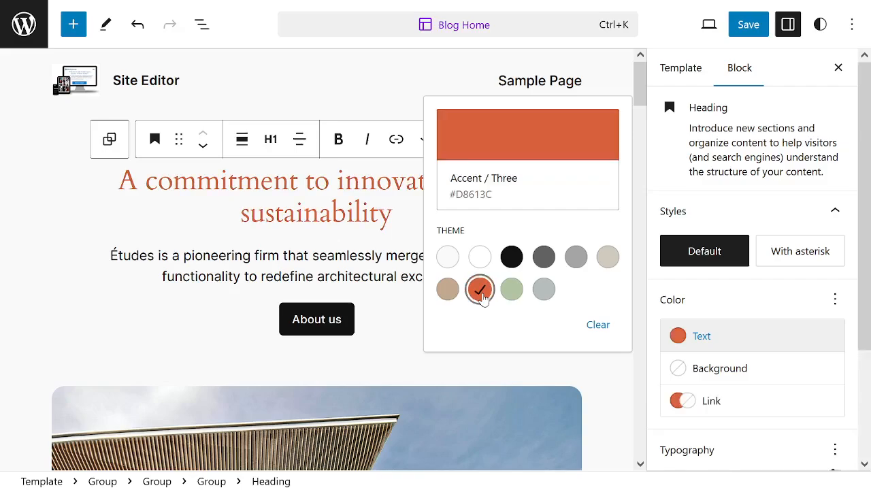
pyautogui.click(703, 371)
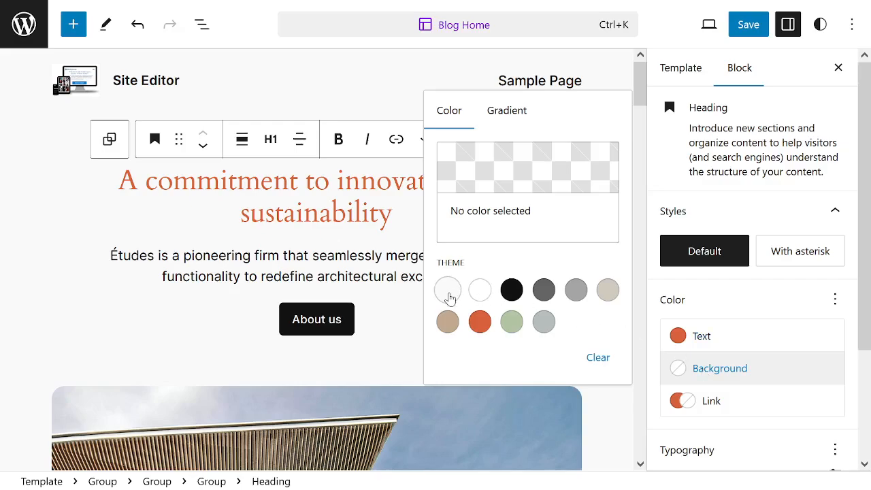
pyautogui.click(448, 319)
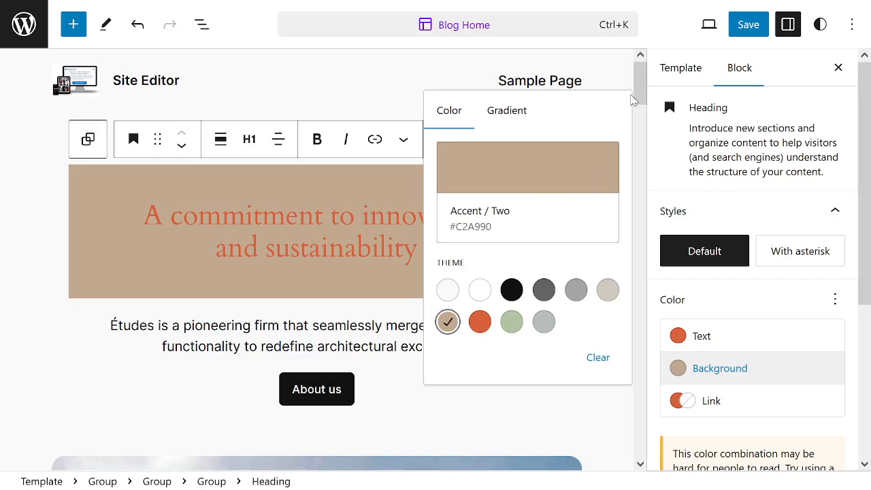
pyautogui.click(748, 299)
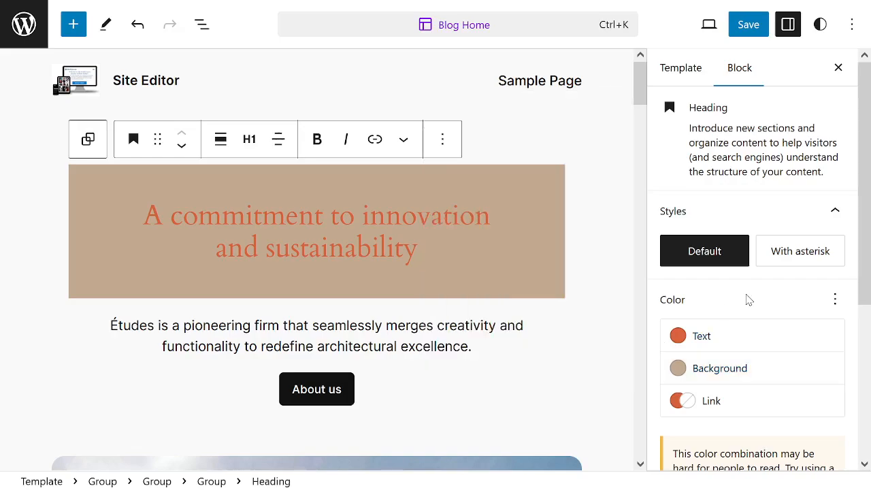
# Examine the color, typography and dimension settings of the paragraph below the main heading.
pyautogui.click(474, 335)
pyautogui.scroll(-2, 585, 278)
pyautogui.scroll(2, 566, 288)
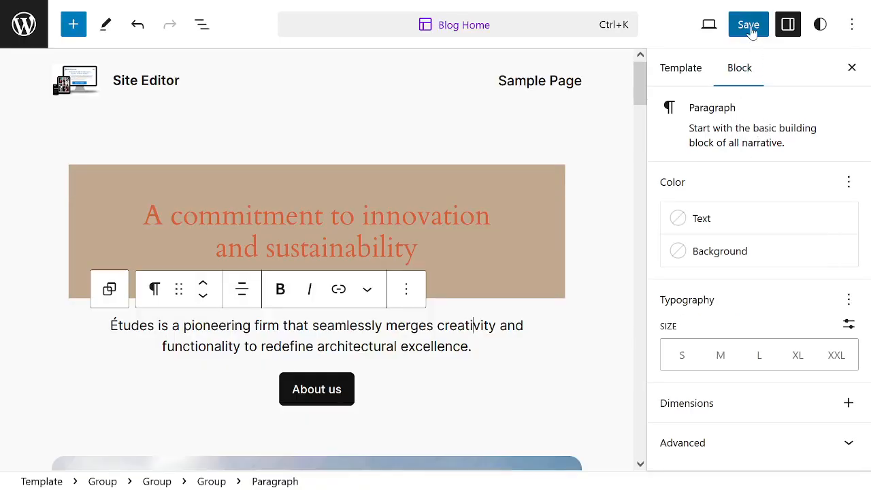
# Preview the template in the Mobile and Tablet views and return to the Desktop view.
pyautogui.click(709, 26)
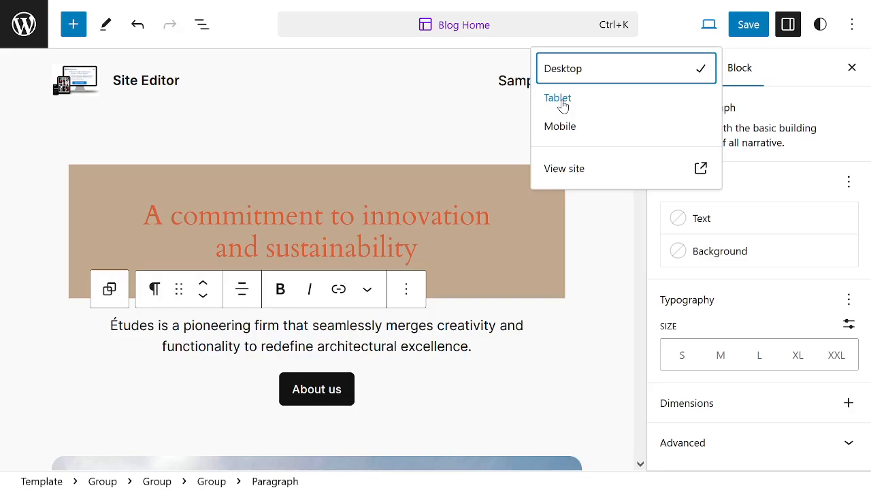
pyautogui.click(573, 131)
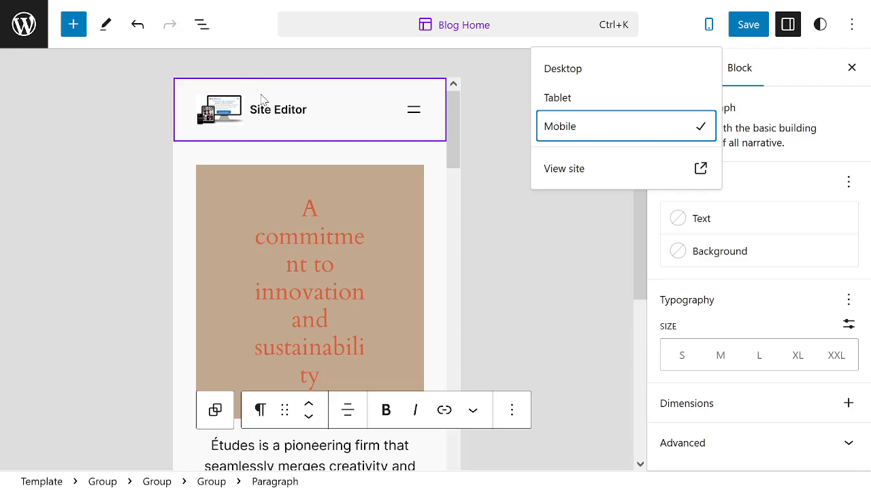
pyautogui.click(569, 98)
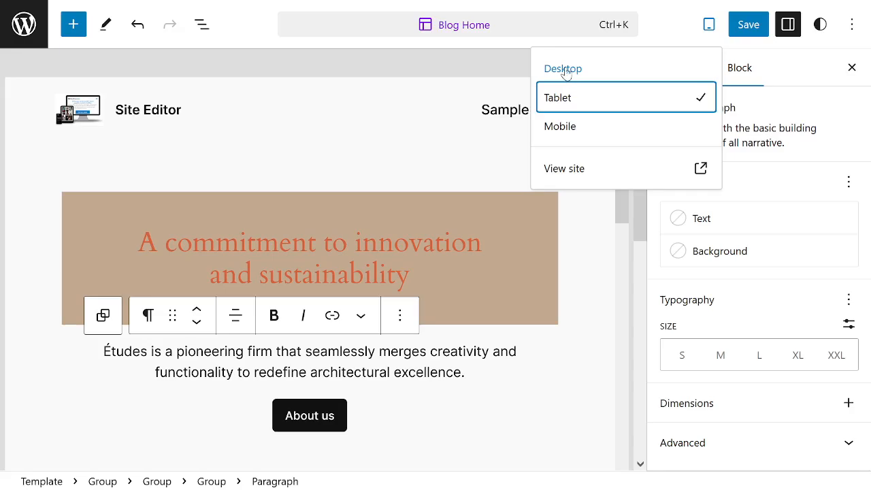
pyautogui.click(565, 69)
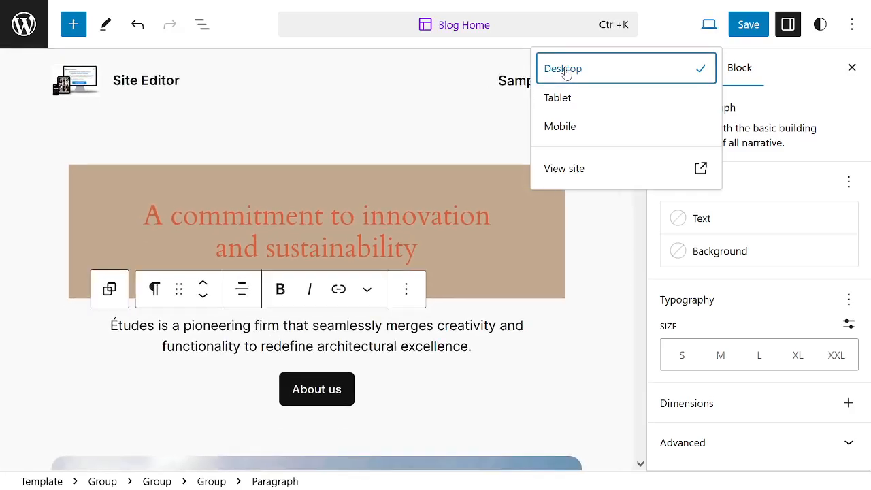
pyautogui.click(568, 129)
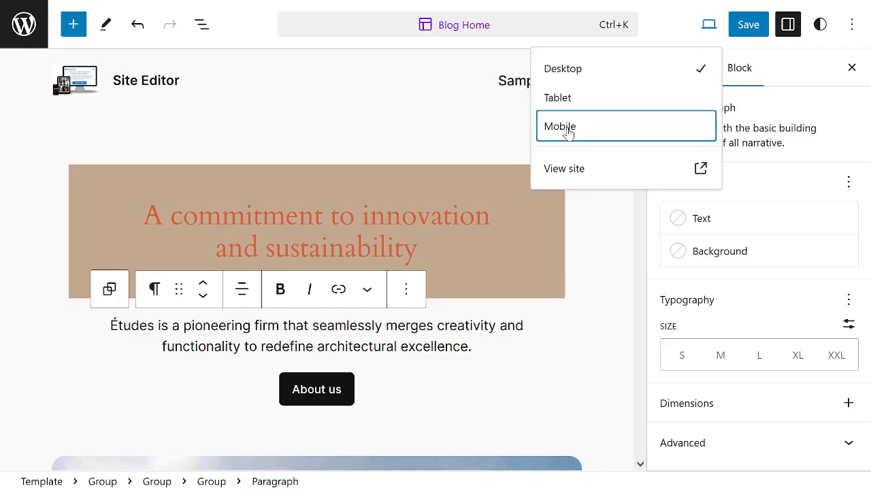
pyautogui.click(584, 76)
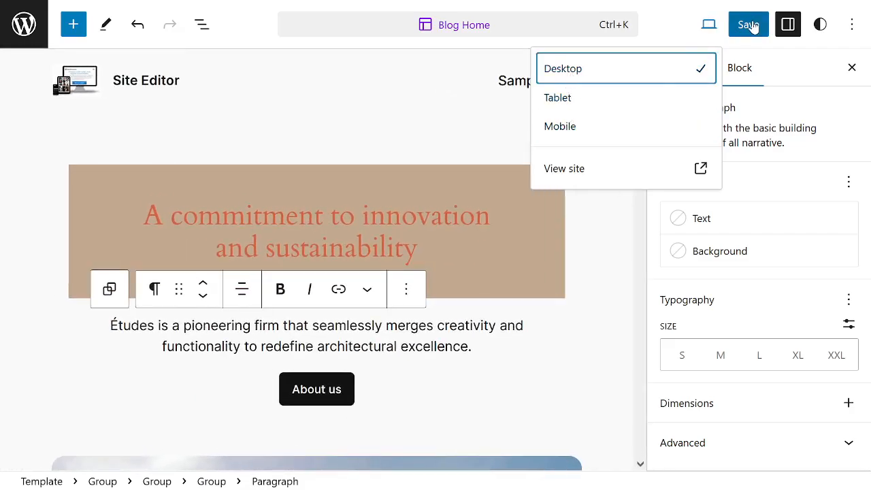
# Save the site icon, logo, Blog Home template and Header changes and open the published site.
pyautogui.click(749, 25)
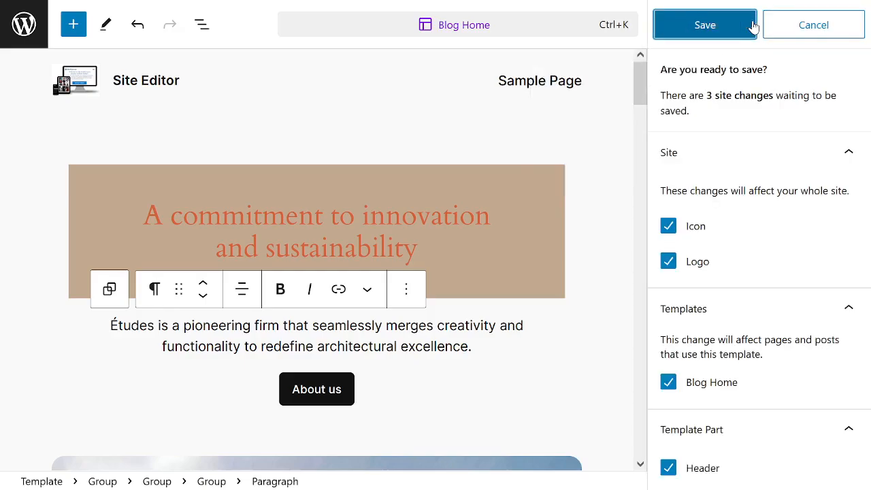
pyautogui.click(697, 35)
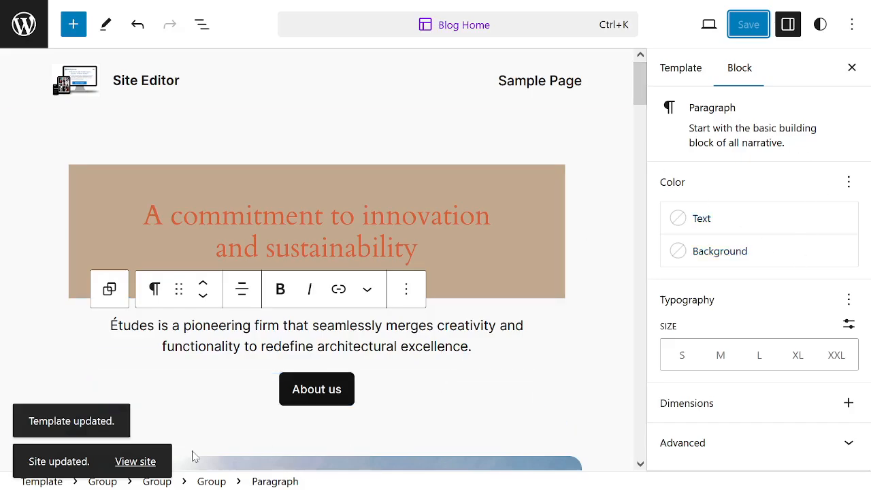
pyautogui.click(135, 462)
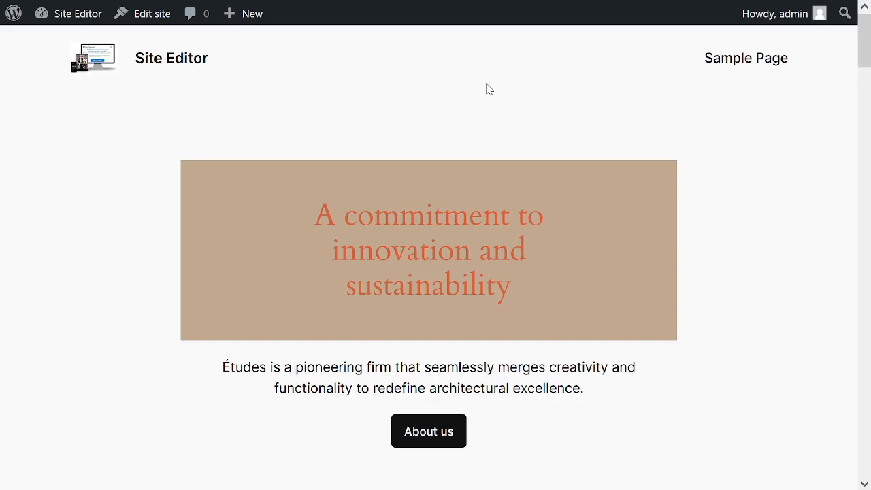
# Examine the published home page from the header and colored heading down to the Watch, Read, Listen section and back.
pyautogui.scroll(-3, 492, 89)
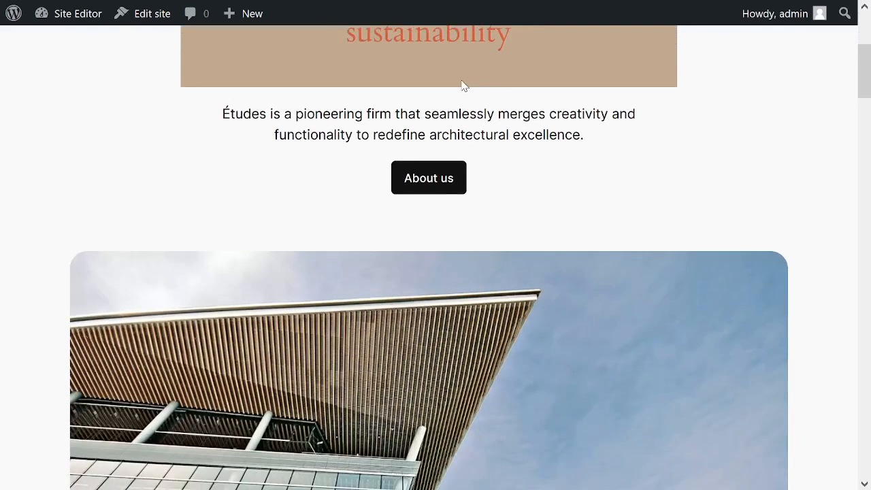
pyautogui.scroll(-9, 461, 85)
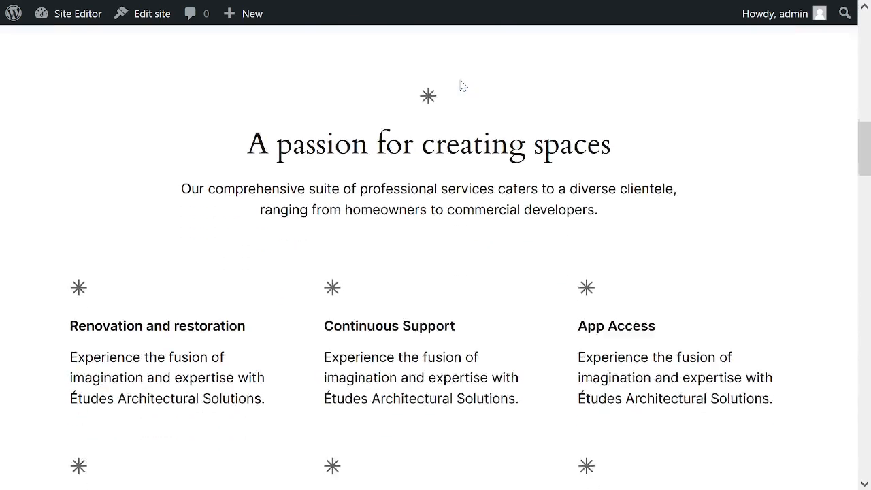
pyautogui.scroll(-10, 462, 85)
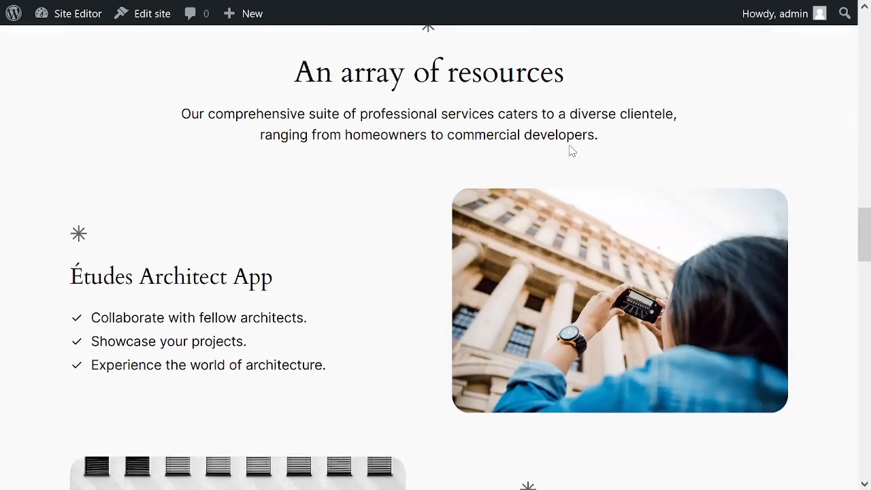
pyautogui.scroll(-10, 534, 140)
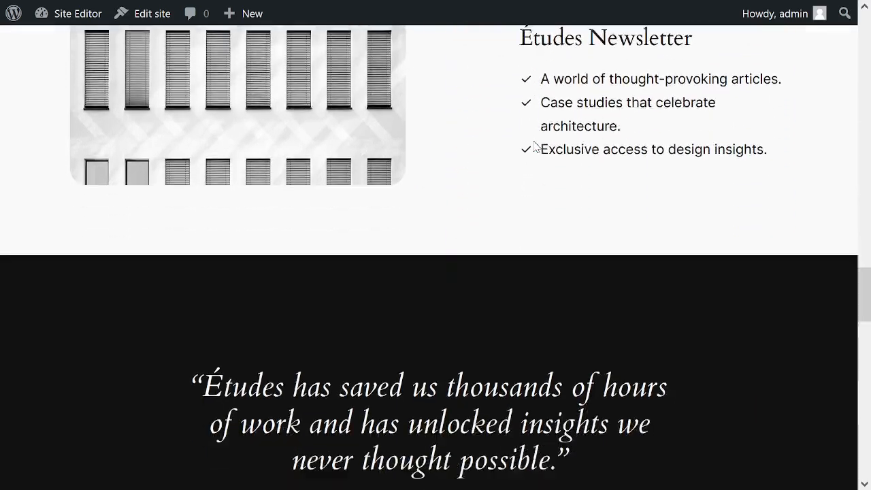
pyautogui.scroll(-6, 525, 137)
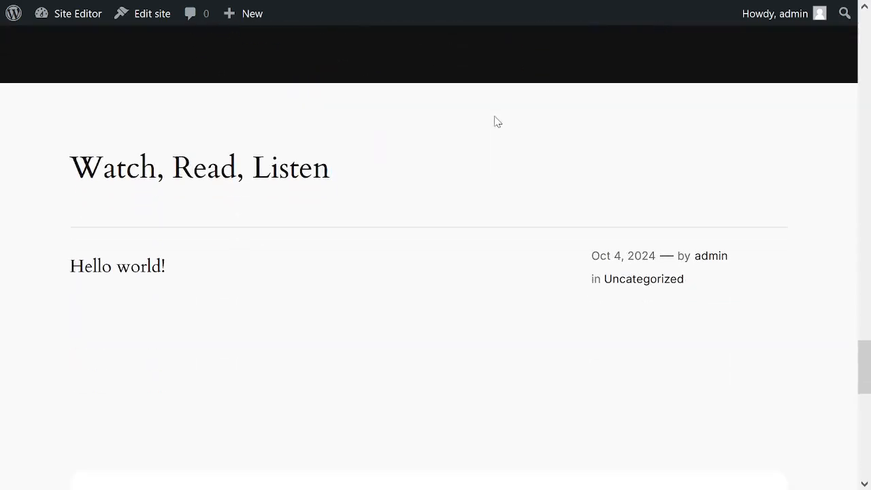
pyautogui.scroll(20, 497, 121)
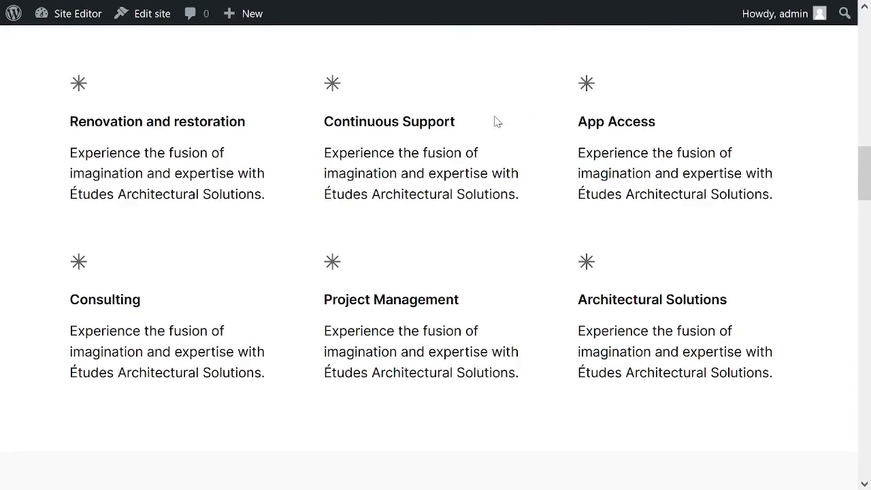
pyautogui.scroll(9, 496, 121)
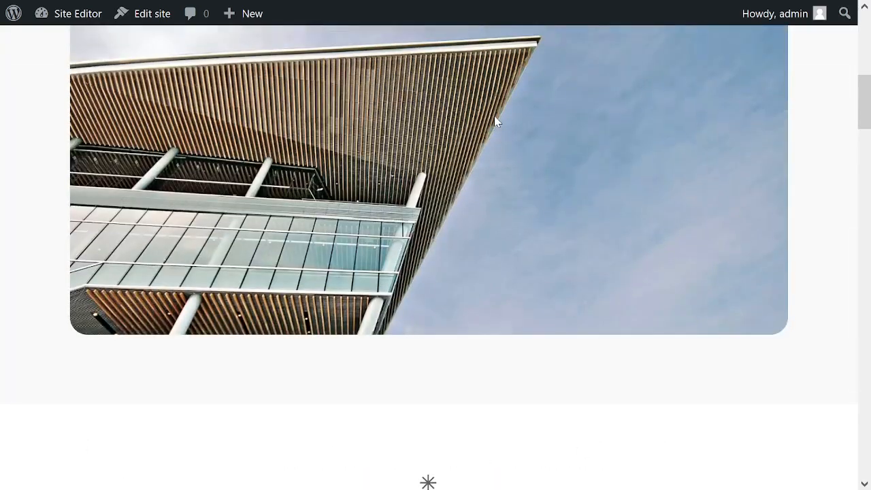
pyautogui.scroll(6, 495, 121)
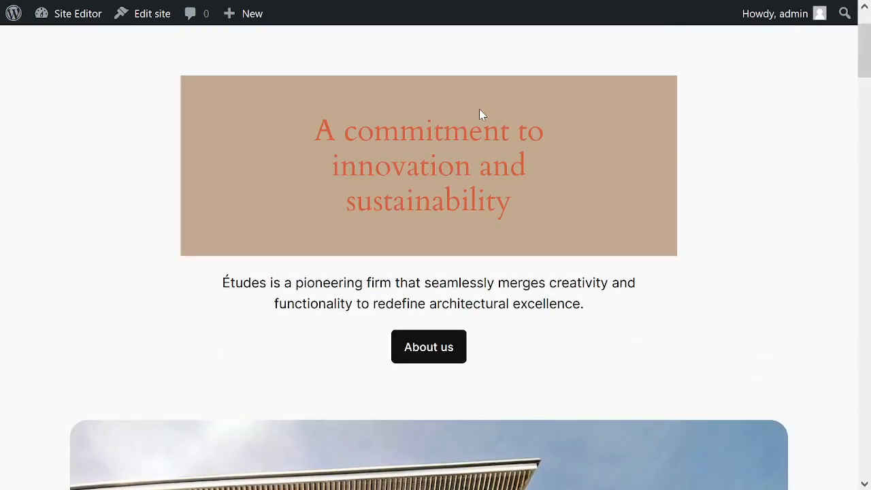
pyautogui.scroll(2, 480, 114)
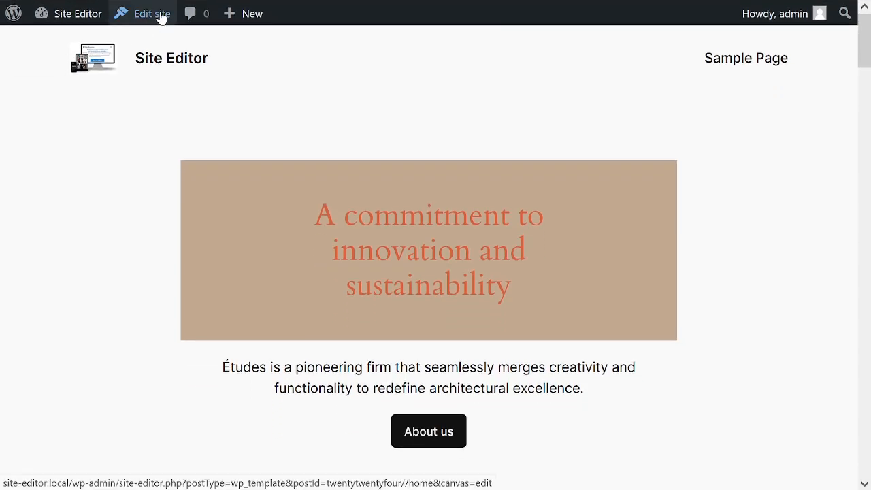
# Go to the admin dashboard's installed themes and start adding a new theme.
pyautogui.click(57, 23)
pyautogui.moveTo(59, 270)
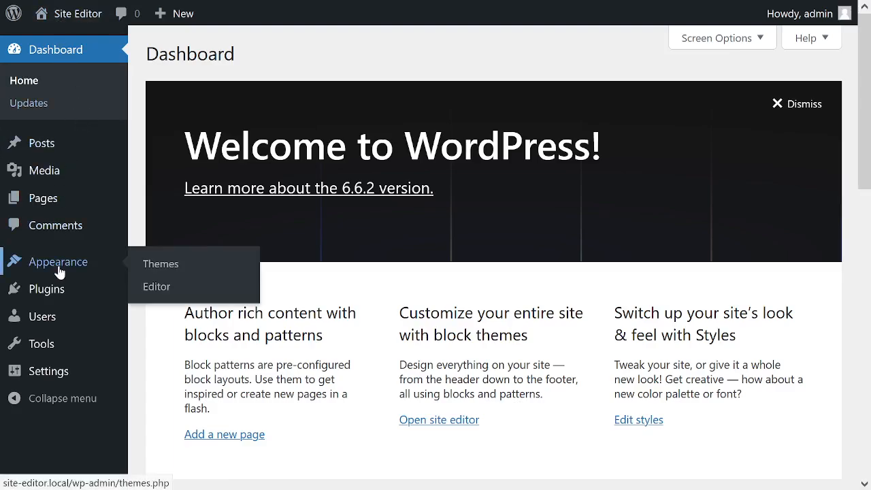
pyautogui.click(158, 266)
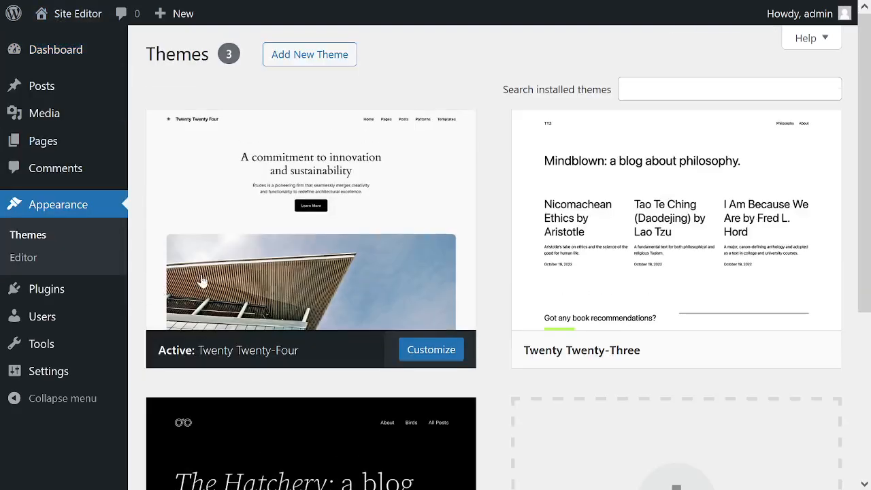
pyautogui.moveTo(276, 290)
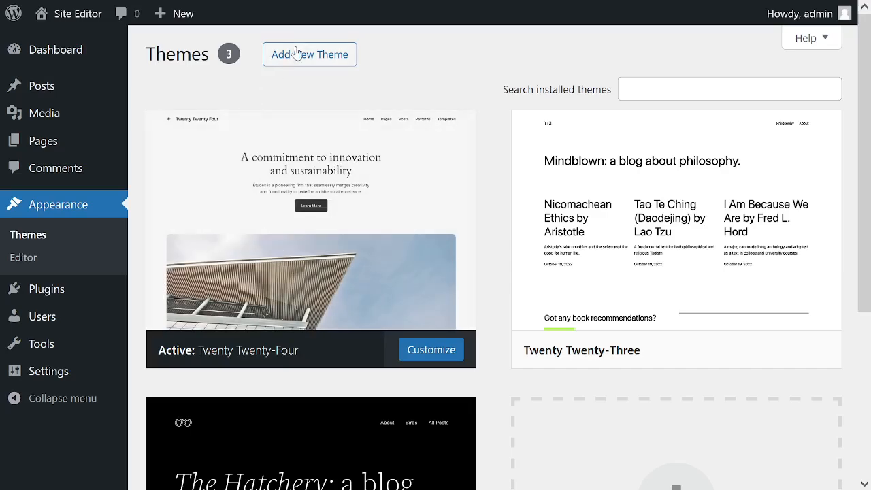
pyautogui.click(302, 55)
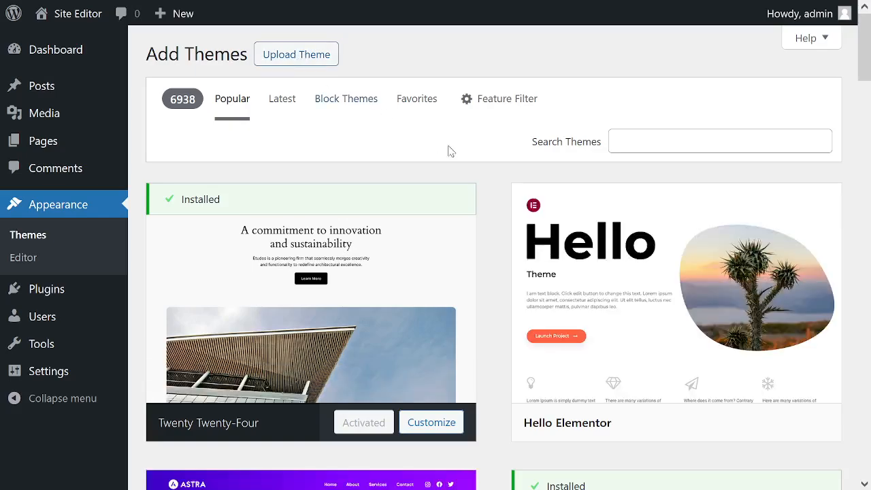
# Open the Hello Elementor theme's details, then install and activate the theme.
pyautogui.moveTo(683, 269)
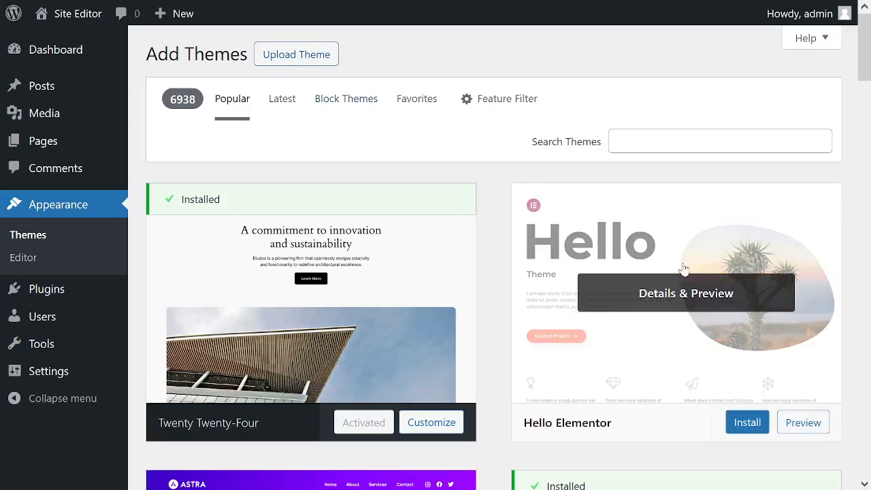
pyautogui.click(642, 302)
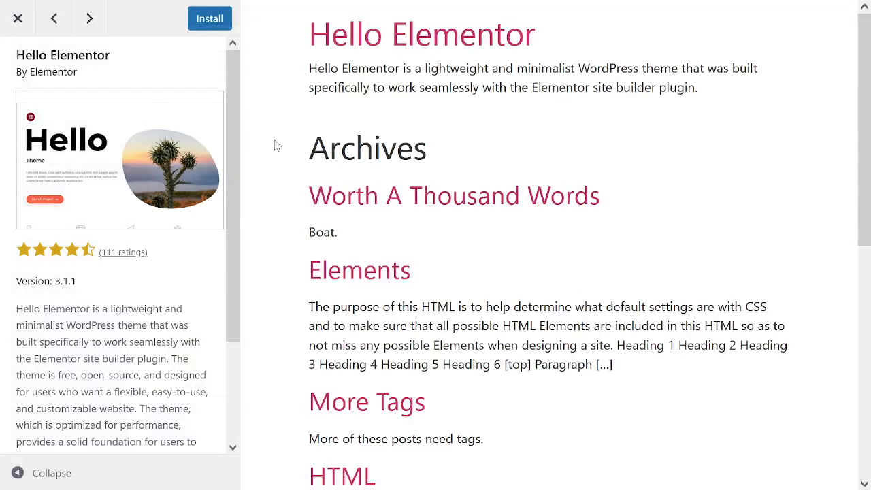
pyautogui.click(198, 21)
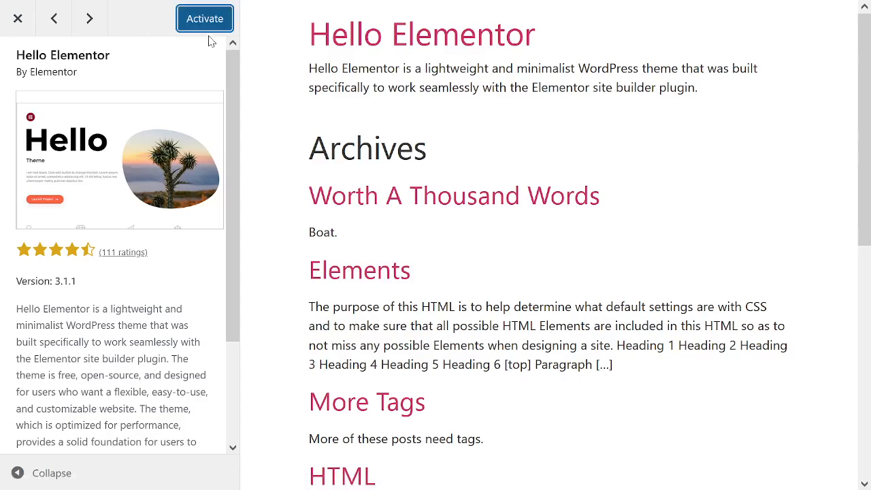
pyautogui.click(201, 20)
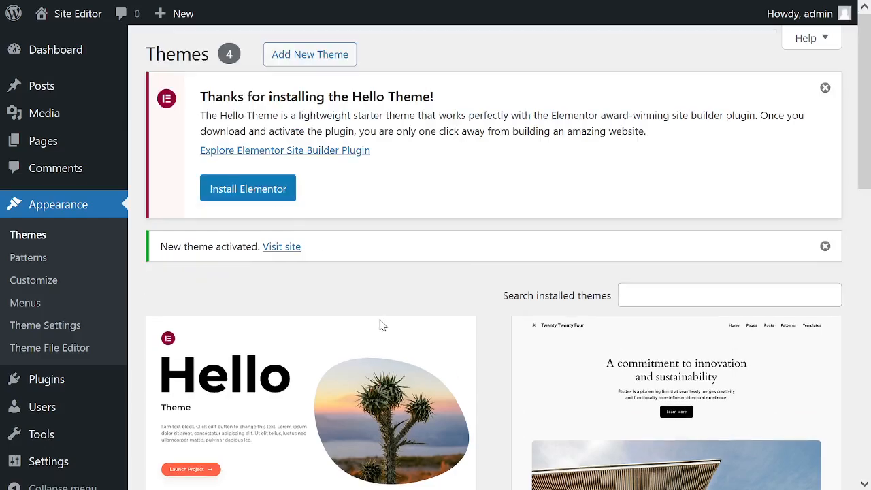
# Open the published site with the Hello Elementor theme and examine the home page from the large logo down to Archives.
pyautogui.moveTo(298, 405)
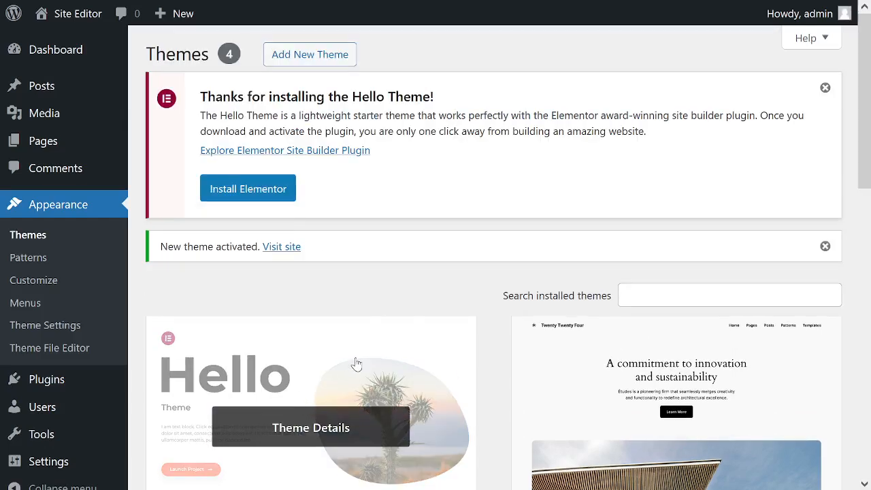
pyautogui.click(81, 18)
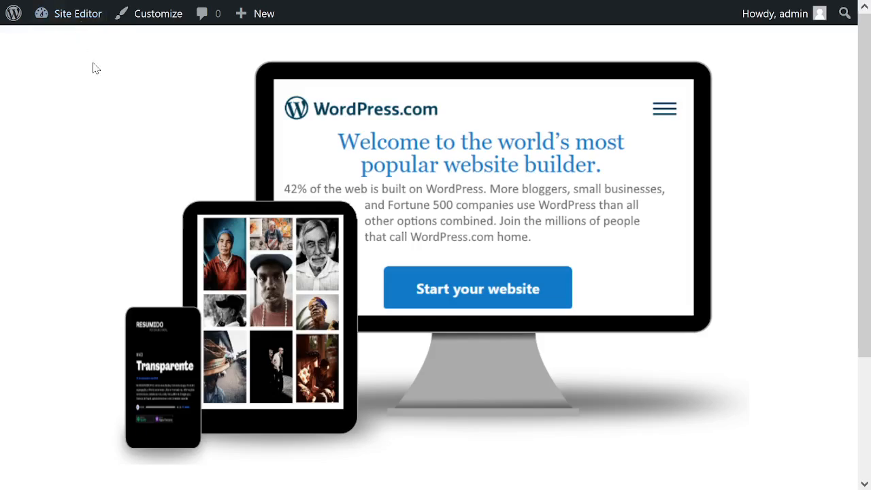
pyautogui.scroll(-2, 776, 333)
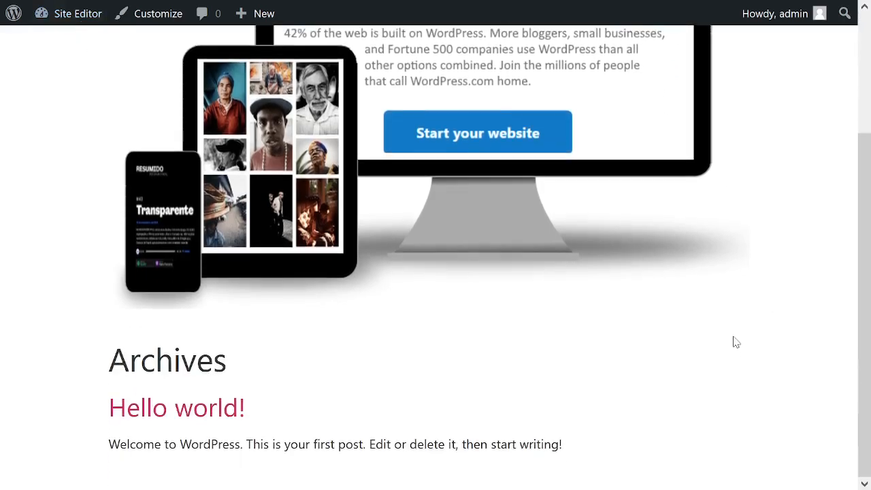
pyautogui.scroll(2, 735, 341)
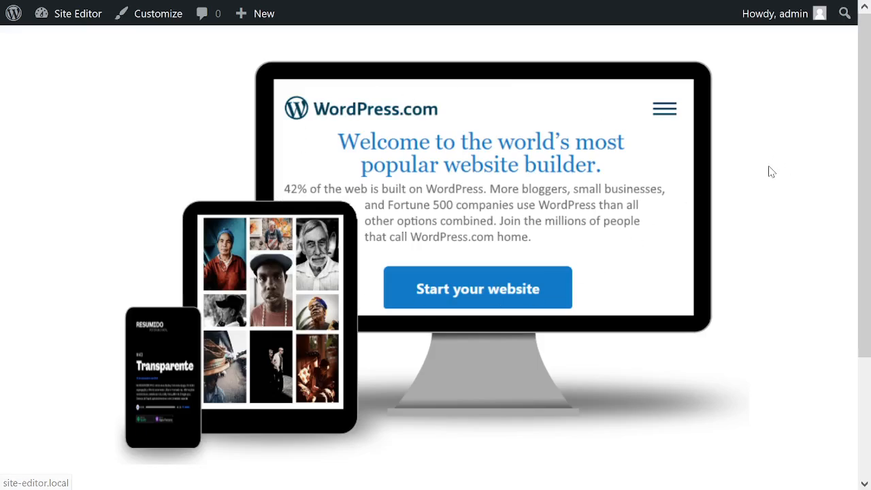
pyautogui.scroll(-2, 766, 187)
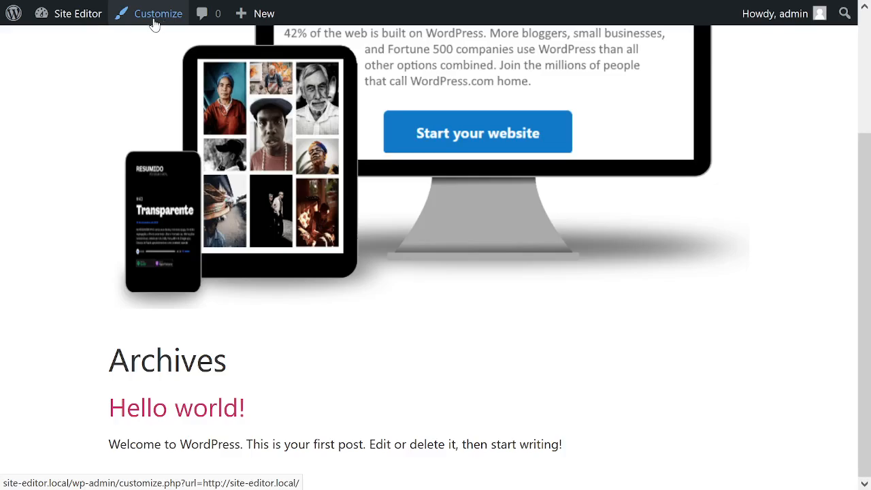
# Open the Customizer's Homepage Settings, try a static page as the homepage display and look through the available homepages.
pyautogui.click(155, 22)
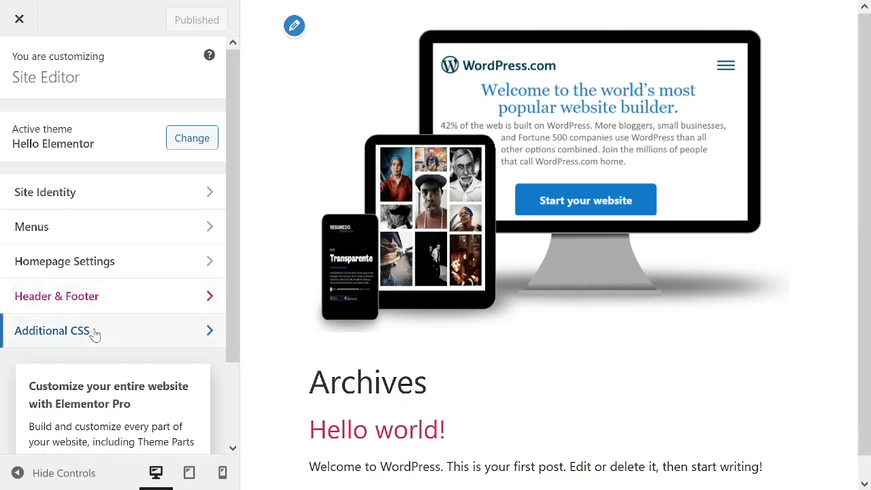
pyautogui.click(87, 264)
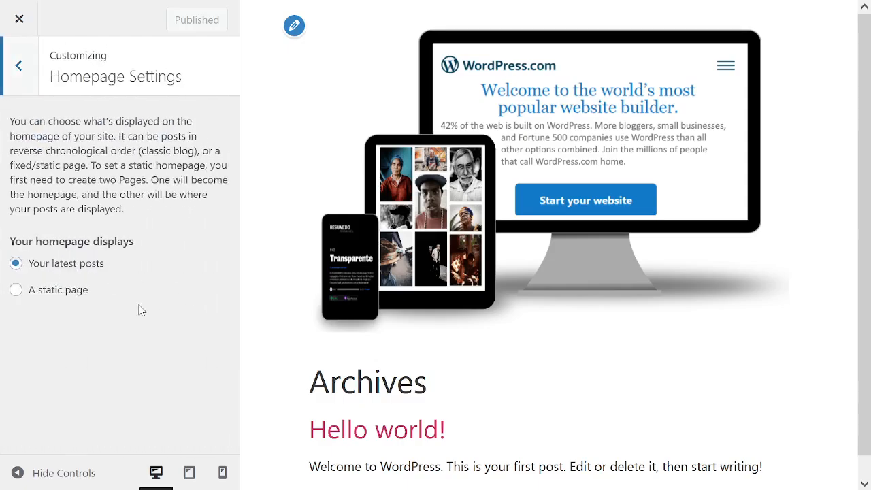
pyautogui.click(34, 291)
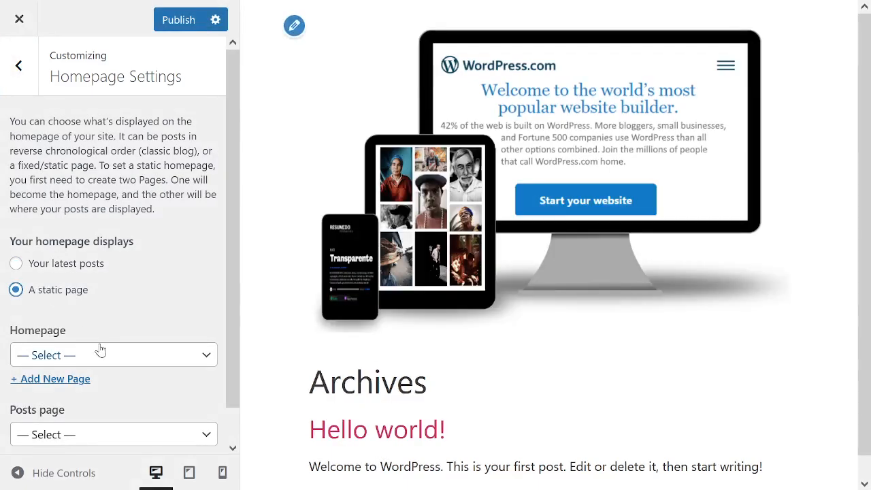
pyautogui.click(101, 350)
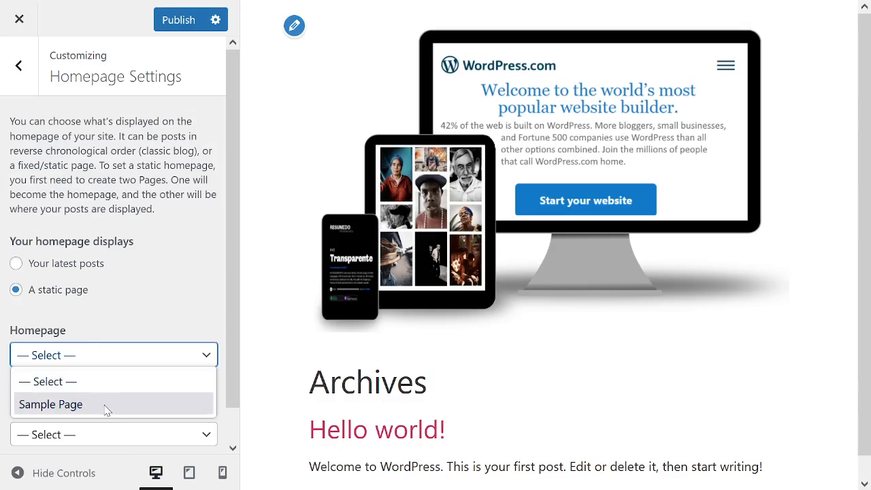
pyautogui.click(133, 278)
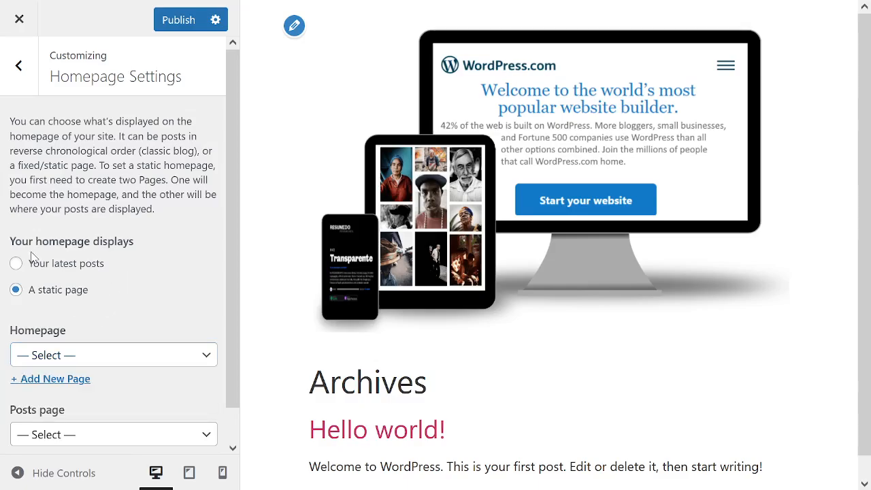
# Switch the homepage display back to the latest posts and leave the Customizer, discarding the changes.
pyautogui.click(34, 265)
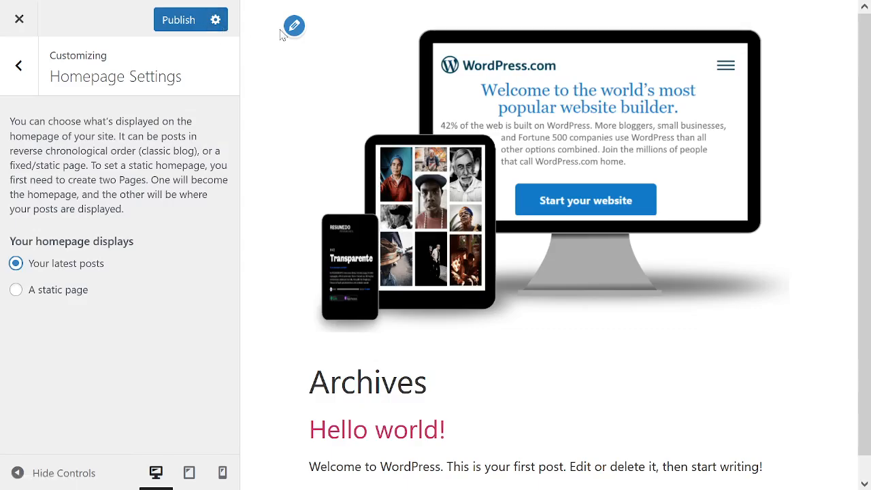
pyautogui.click(18, 22)
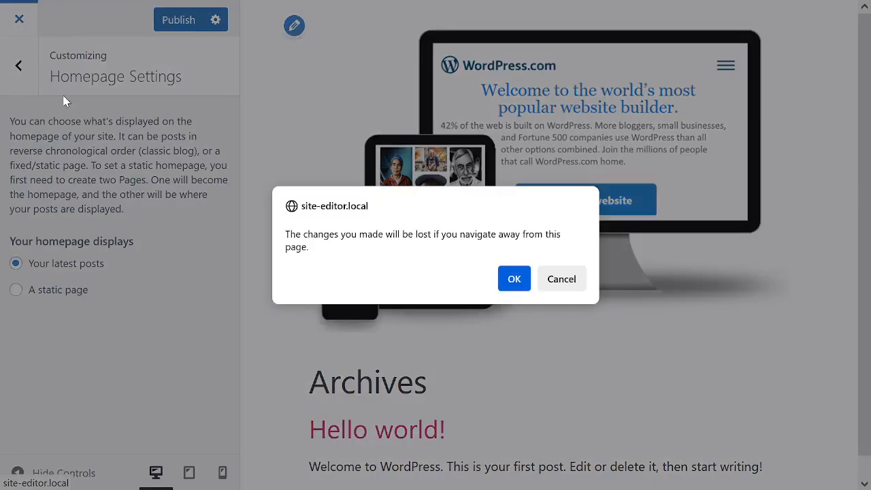
pyautogui.click(512, 271)
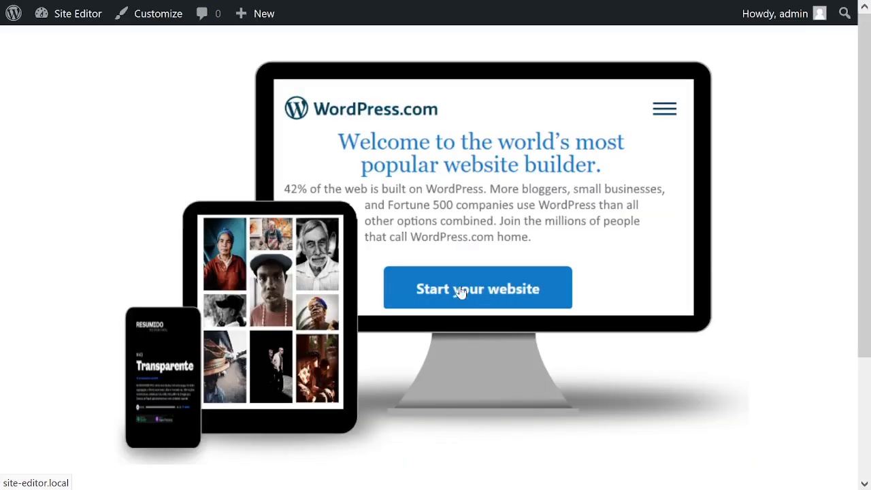
# Return to the installed themes and activate the Twenty Twenty-Four theme.
pyautogui.moveTo(19, 28)
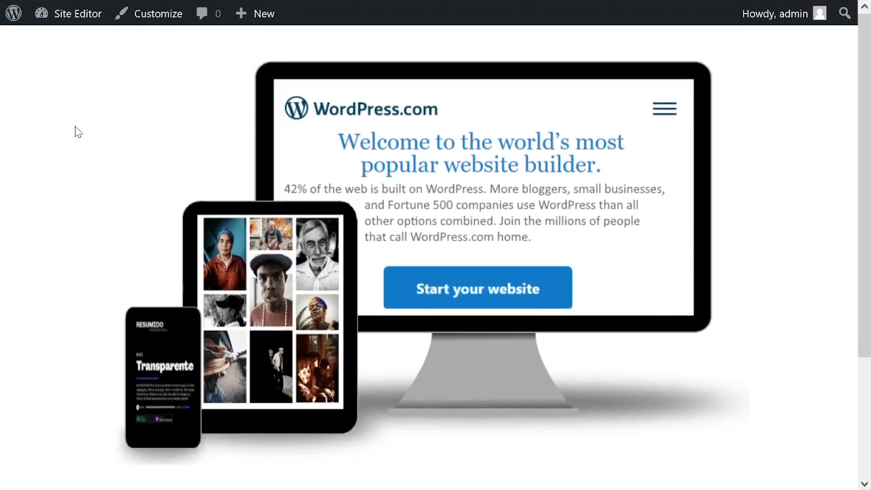
pyautogui.moveTo(78, 20)
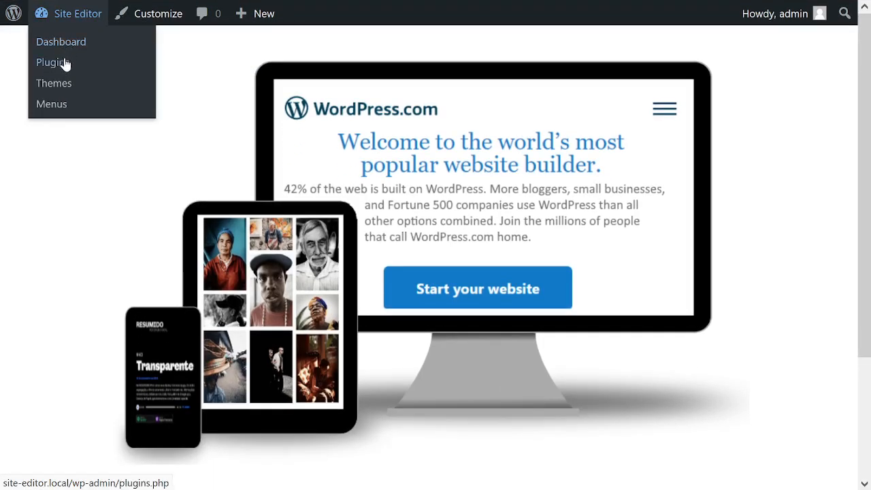
pyautogui.click(73, 112)
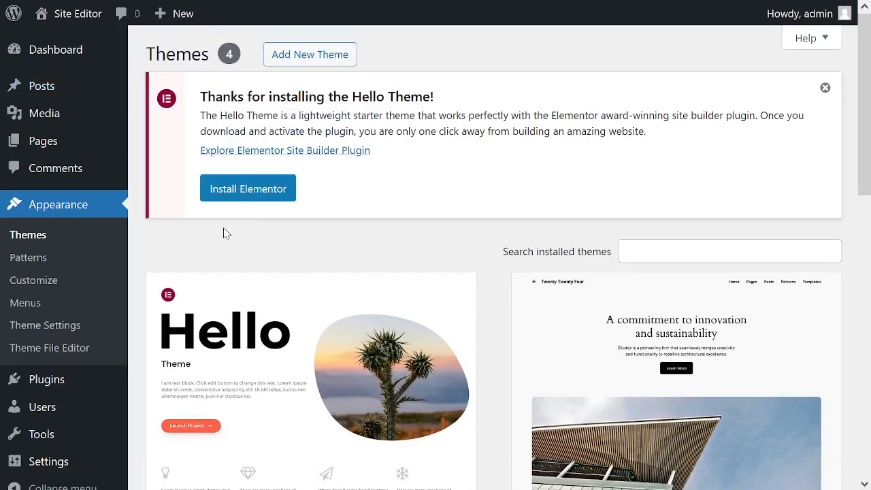
pyautogui.moveTo(728, 385)
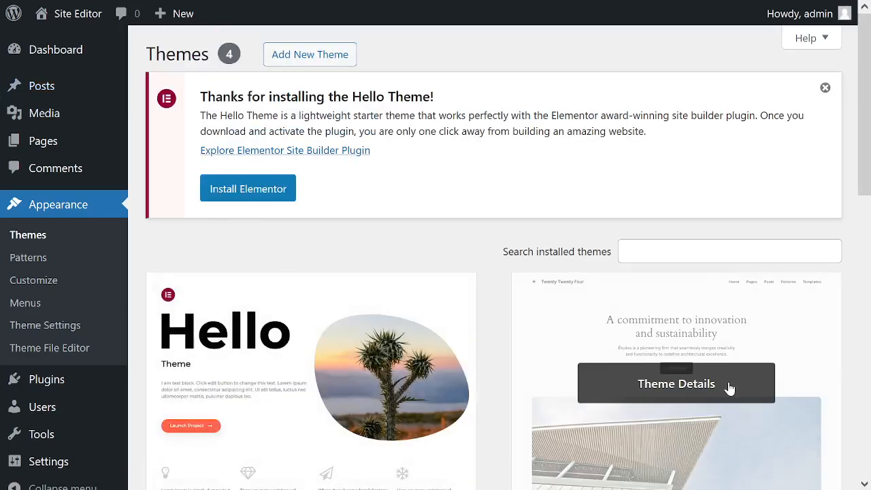
pyautogui.scroll(-2, 764, 304)
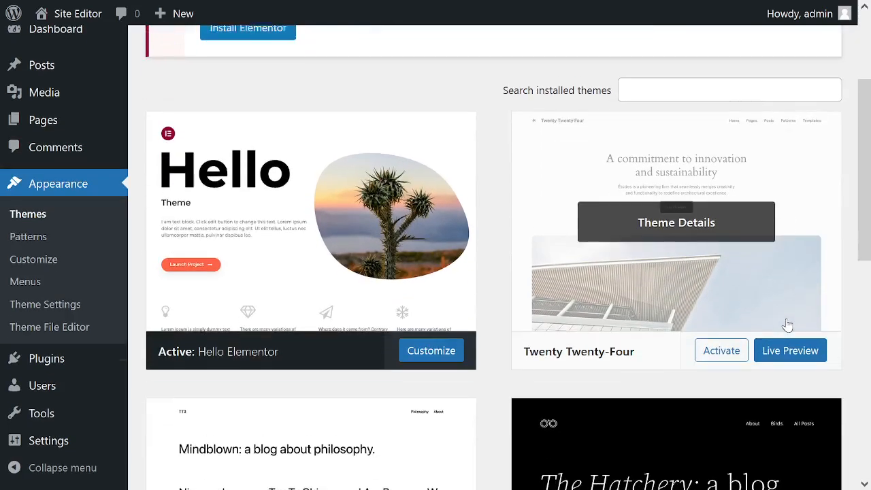
pyautogui.click(714, 348)
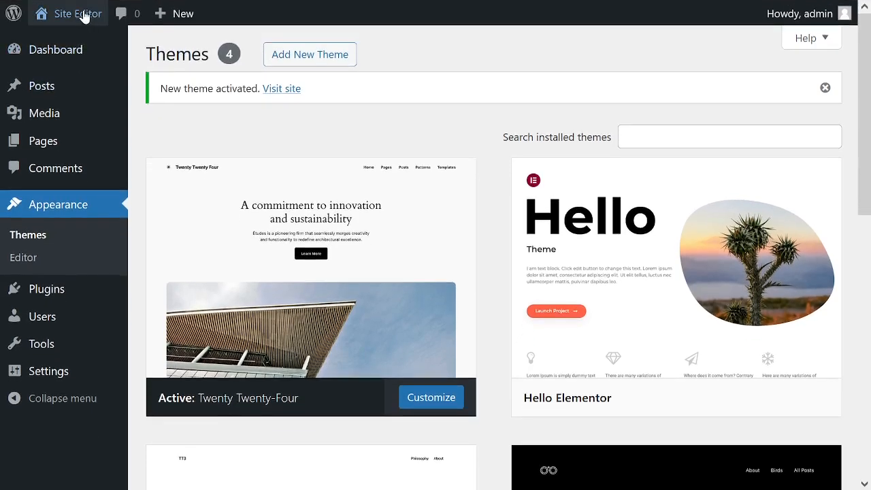
# Visit the published site and examine the home page from the header down to the footer and back.
pyautogui.moveTo(82, 85)
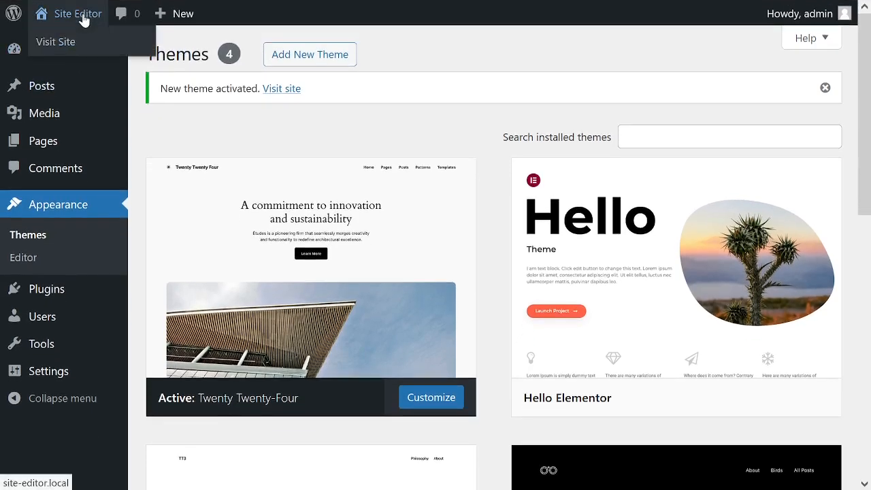
pyautogui.click(80, 46)
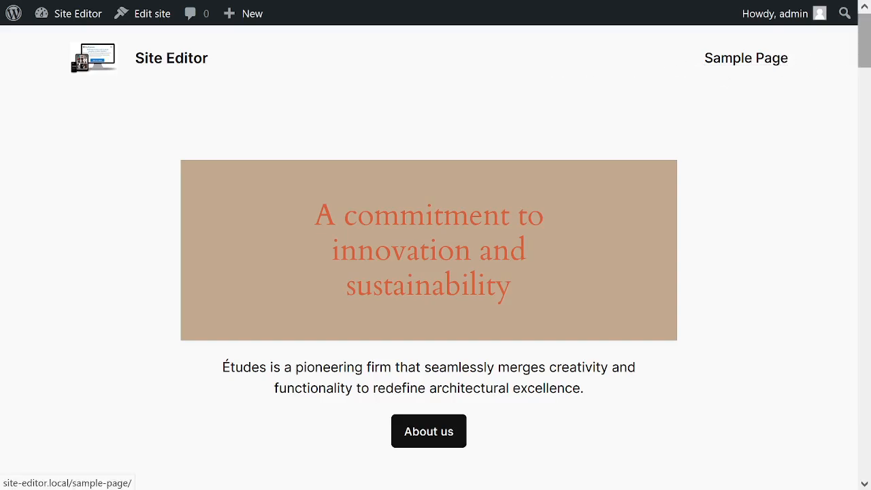
pyautogui.moveTo(864, 47); pyautogui.dragTo(864, 449)
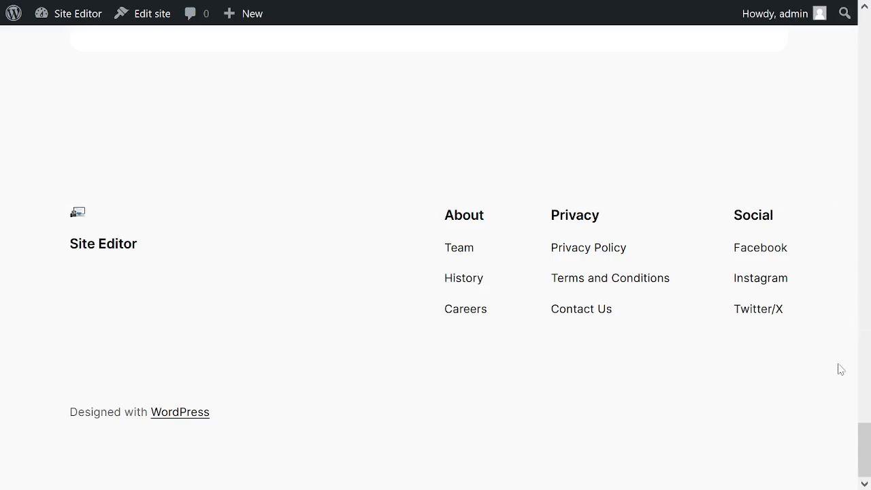
pyautogui.moveTo(860, 439); pyautogui.dragTo(864, 5)
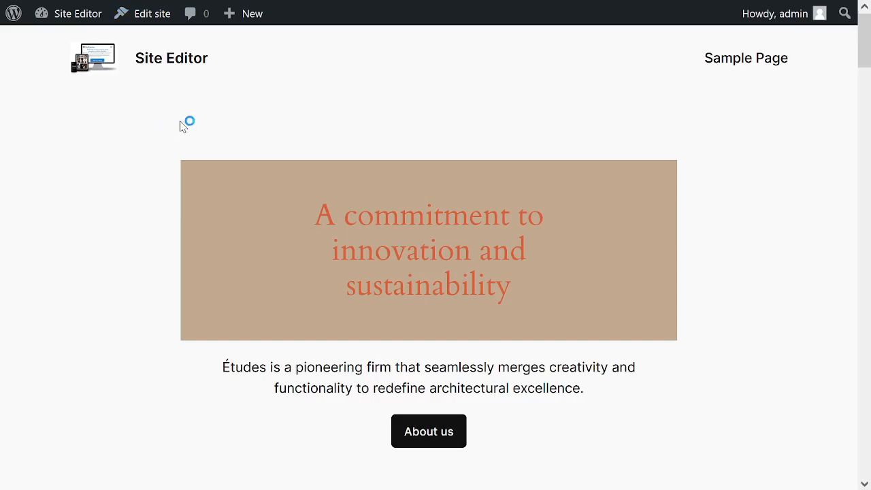
pyautogui.moveTo(868, 4)
# Open the home page in the site editor and examine the design options of its Header and Footer.
pyautogui.click(134, 14)
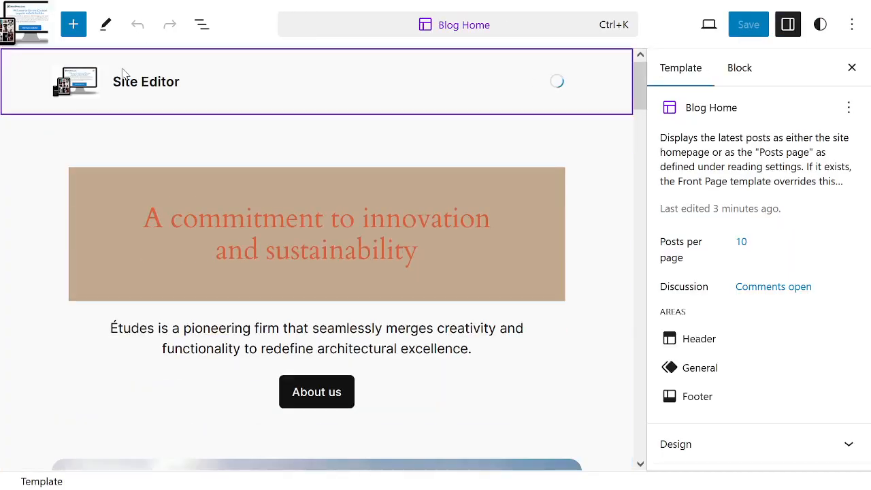
pyautogui.click(155, 85)
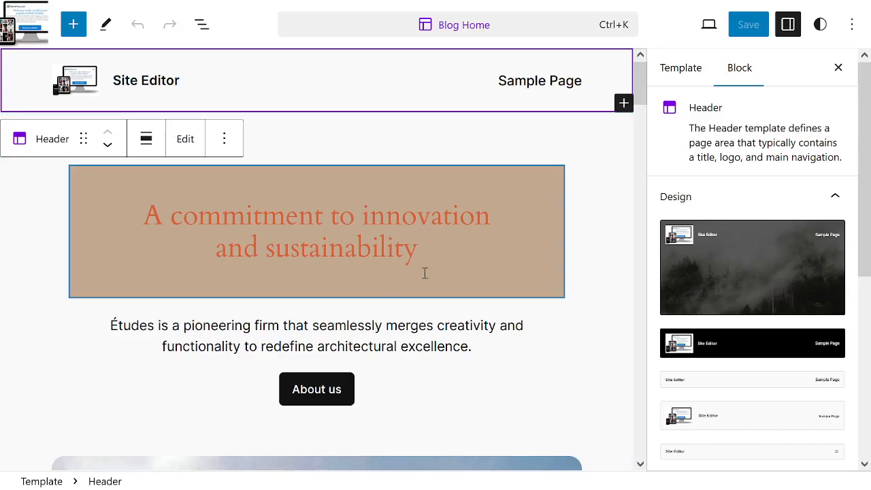
pyautogui.scroll(-1, 610, 141)
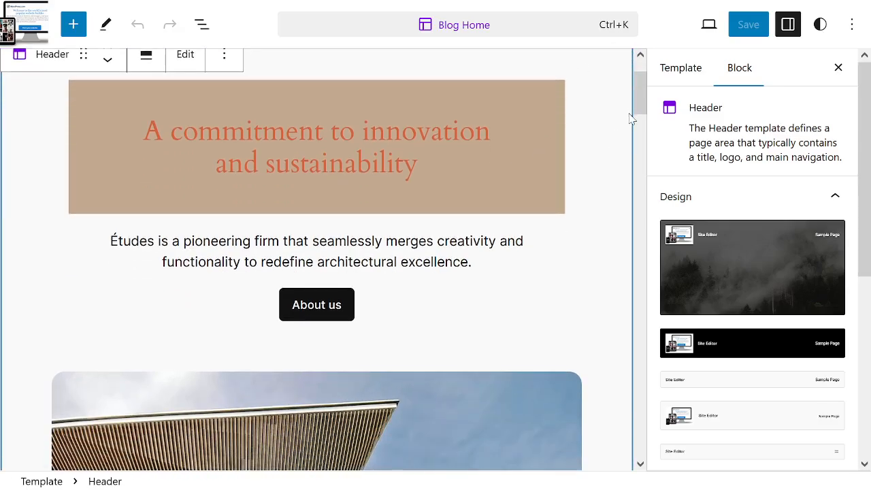
pyautogui.moveTo(640, 93); pyautogui.dragTo(610, 464)
pyautogui.click(195, 327)
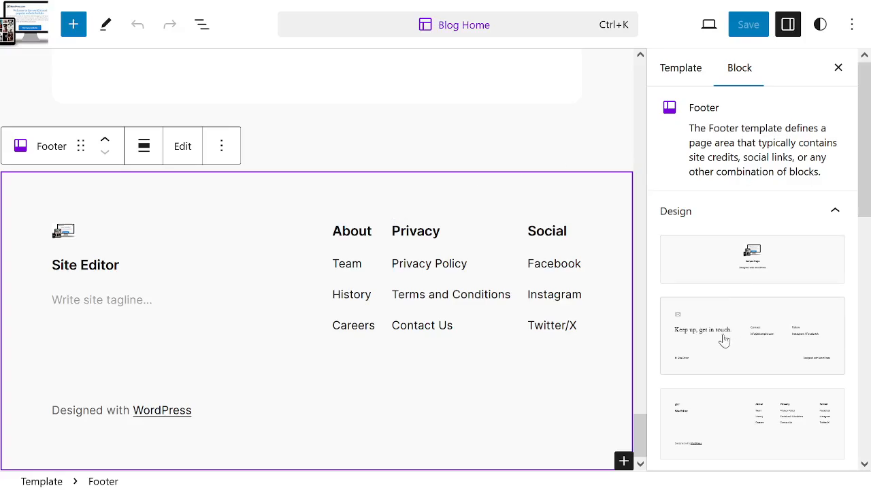
pyautogui.moveTo(637, 427); pyautogui.dragTo(591, 49)
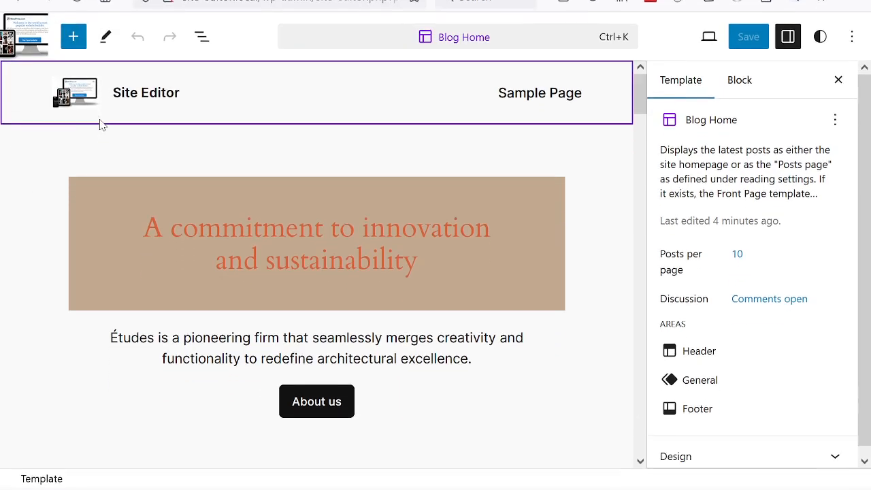
# Leave the Blog Home template and go back through the published site to the admin dashboard.
pyautogui.click(24, 23)
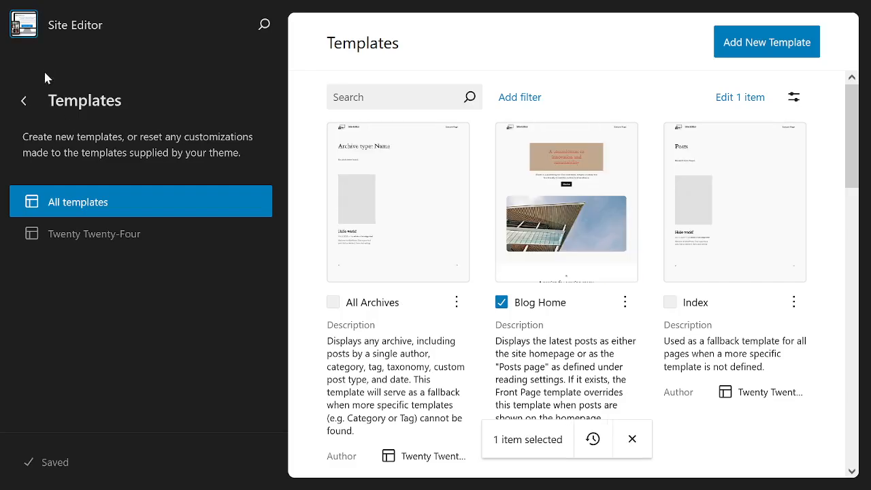
pyautogui.click(87, 28)
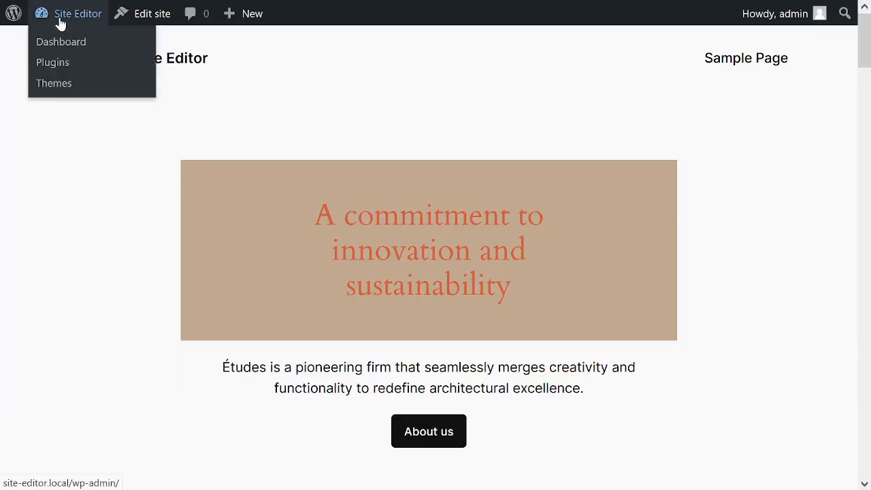
pyautogui.click(60, 24)
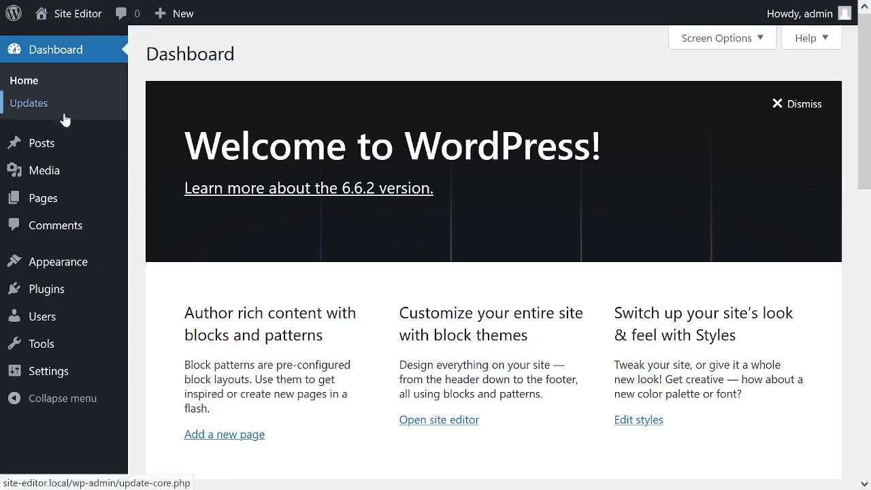
# Start a new page from the Pages list and dismiss the block editor's welcome guide.
pyautogui.moveTo(68, 178)
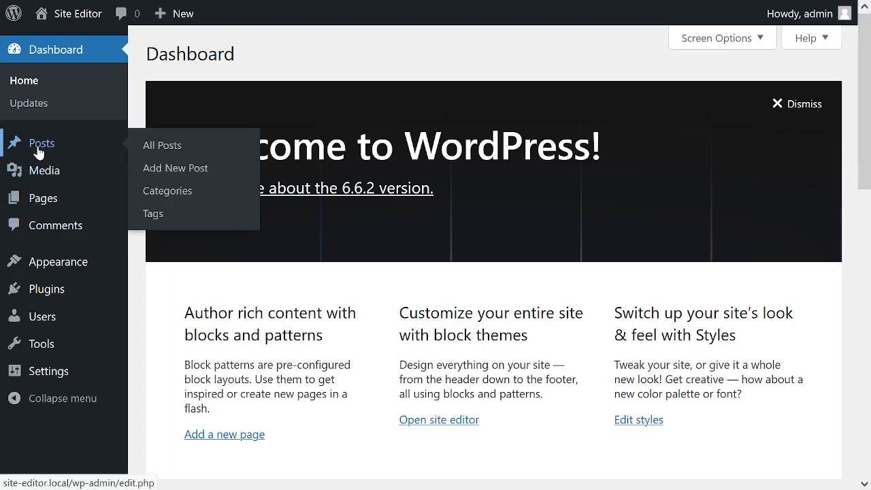
pyautogui.click(41, 202)
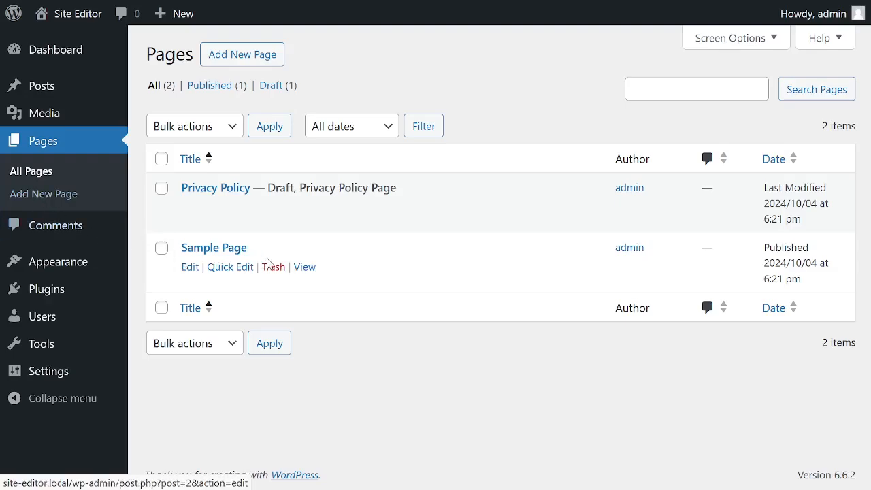
pyautogui.click(264, 56)
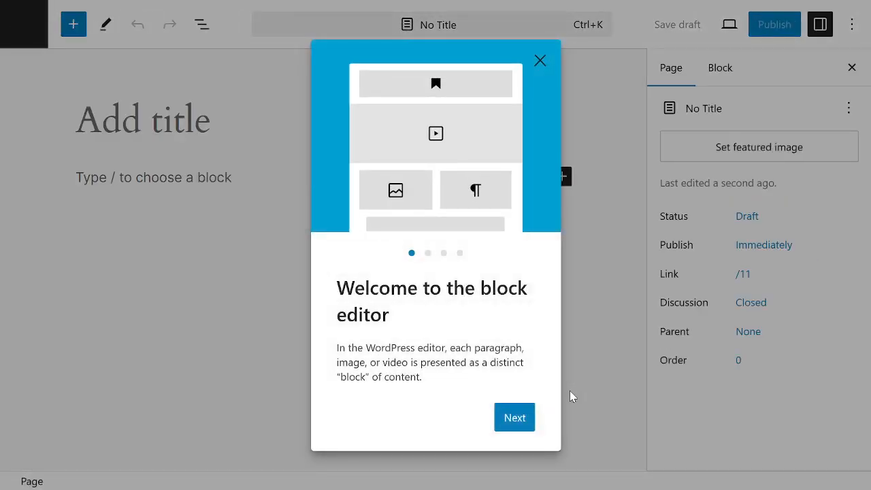
pyautogui.click(570, 396)
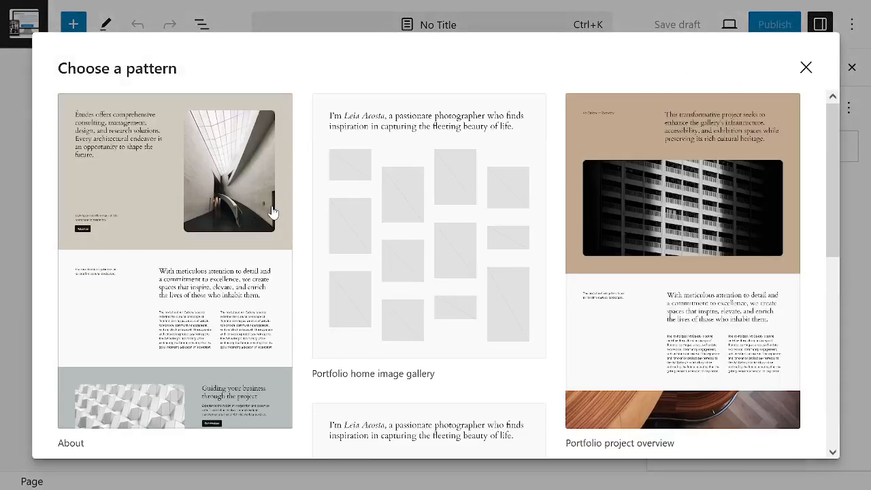
# Browse the page patterns, insert the Portfolio home image gallery pattern and review its layout on the page.
pyautogui.scroll(-5, 580, 181)
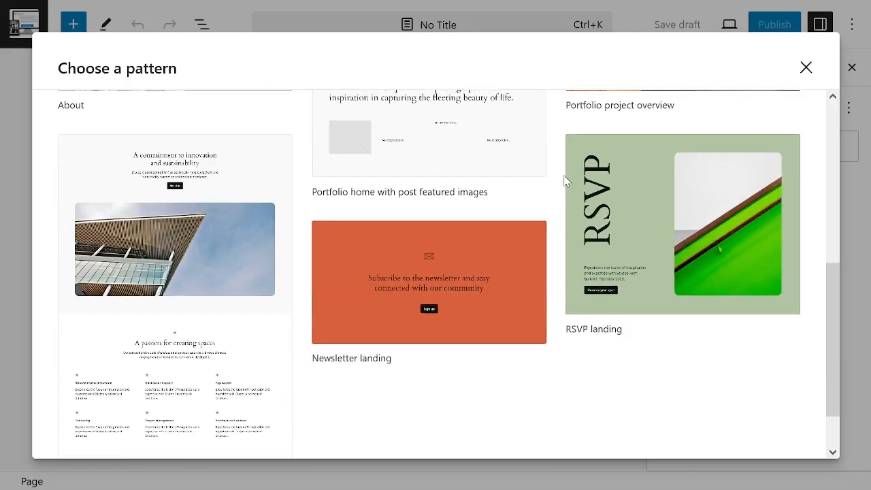
pyautogui.scroll(5, 519, 171)
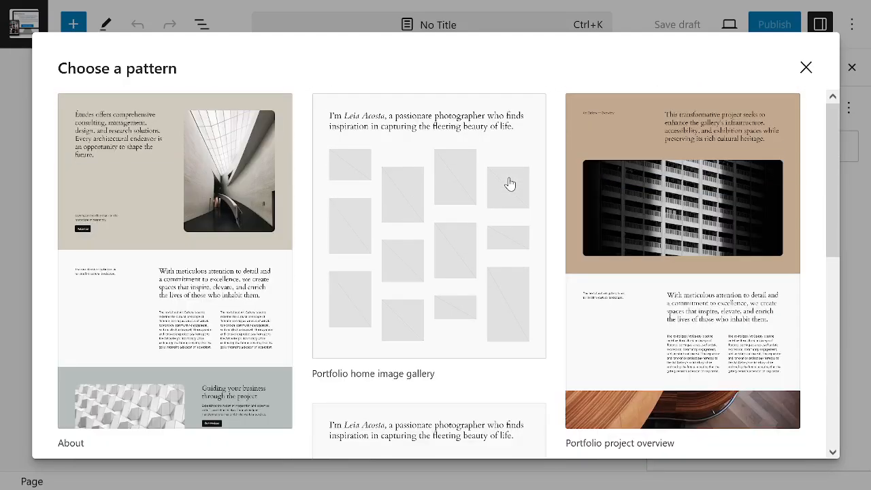
pyautogui.click(454, 107)
pyautogui.scroll(-4, 374, 136)
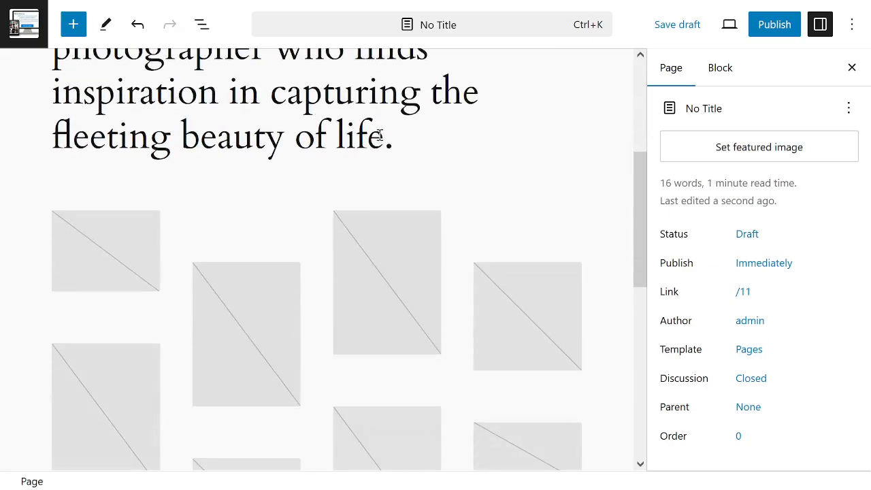
pyautogui.scroll(4, 307, 218)
# Check the empty title and the pattern's heading text, and save the untitled page as a draft.
pyautogui.click(75, 121)
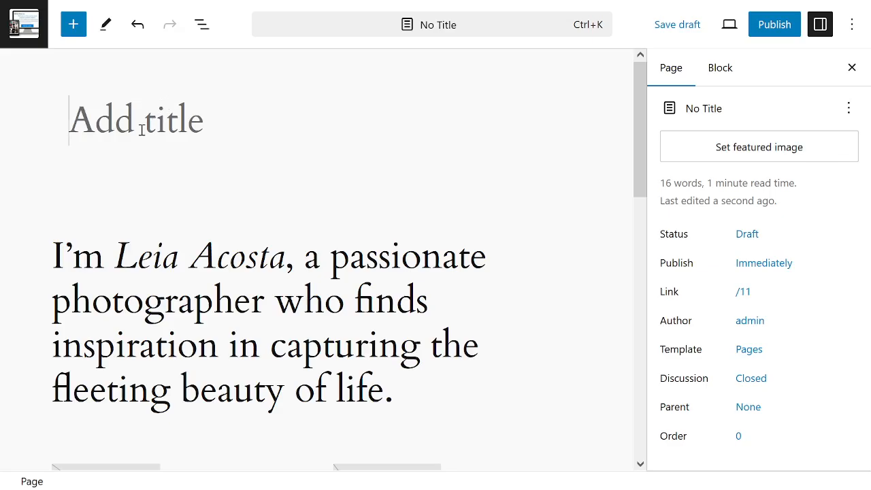
pyautogui.moveTo(637, 123); pyautogui.dragTo(652, 83)
pyautogui.moveTo(104, 257); pyautogui.dragTo(228, 274)
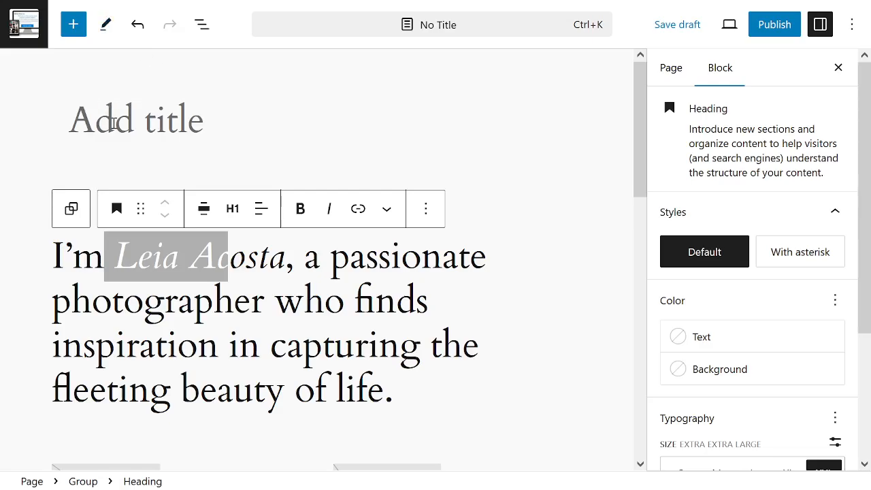
pyautogui.click(78, 116)
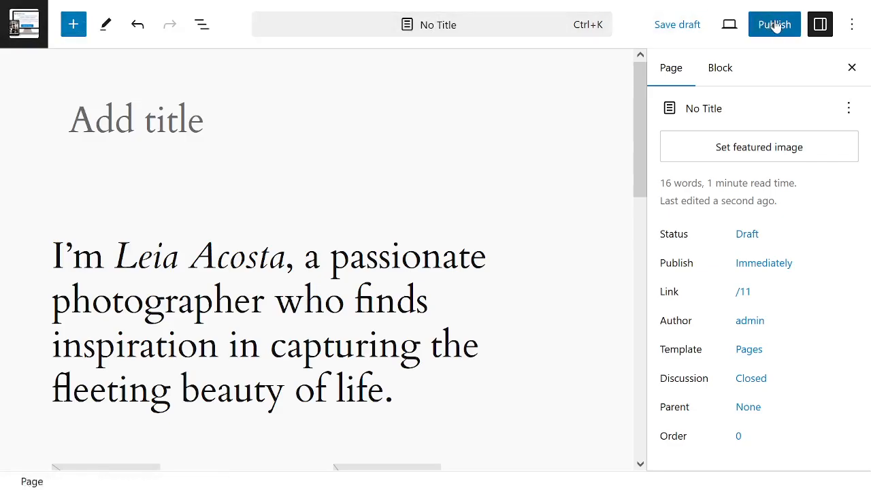
pyautogui.click(693, 22)
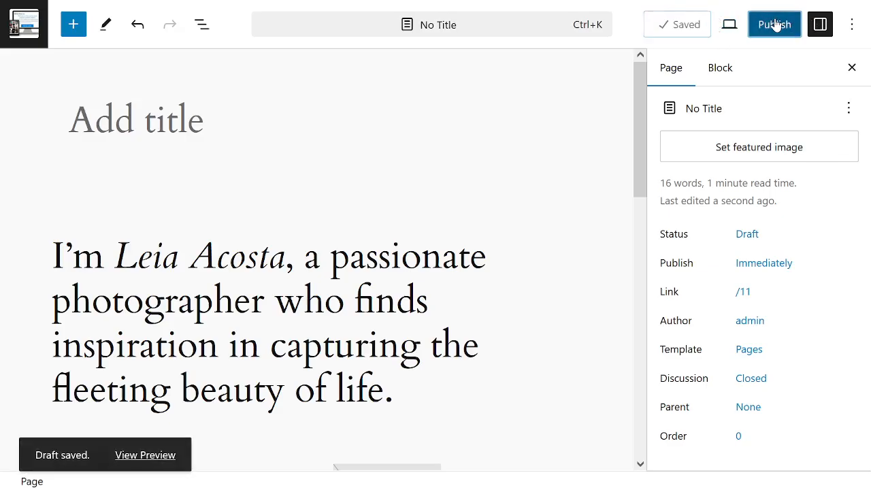
# Publish the page under the title Catalog and leave the block editor for the Pages list.
pyautogui.click(778, 25)
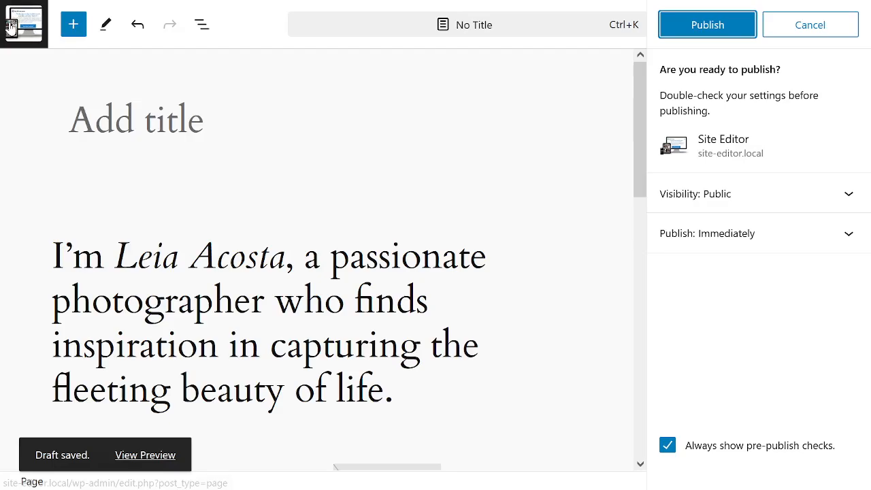
pyautogui.click(159, 119)
pyautogui.write('Cata')
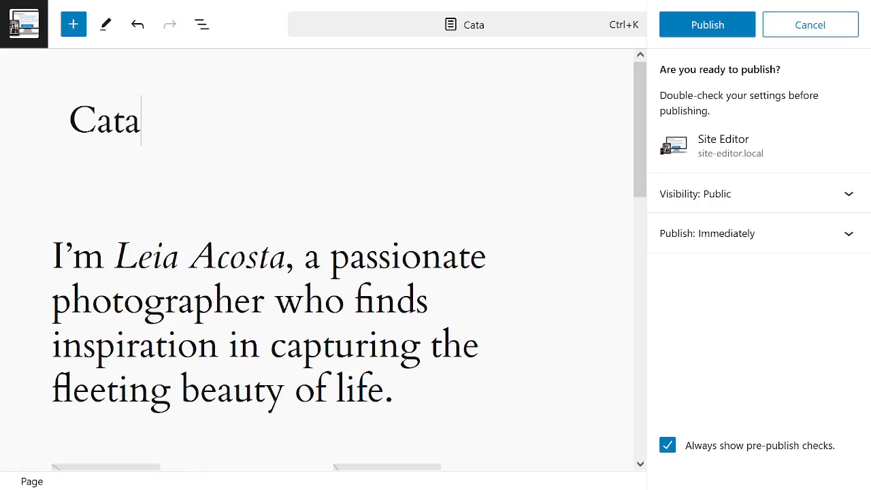
pyautogui.write('log')
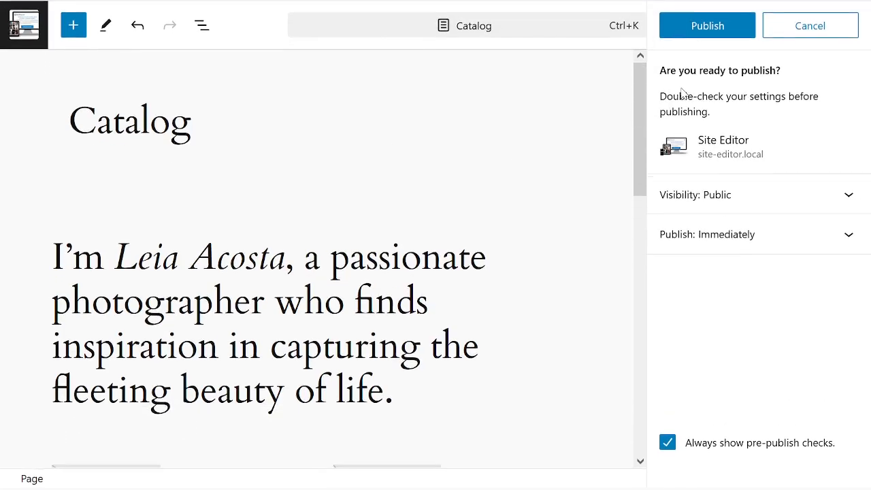
pyautogui.click(694, 31)
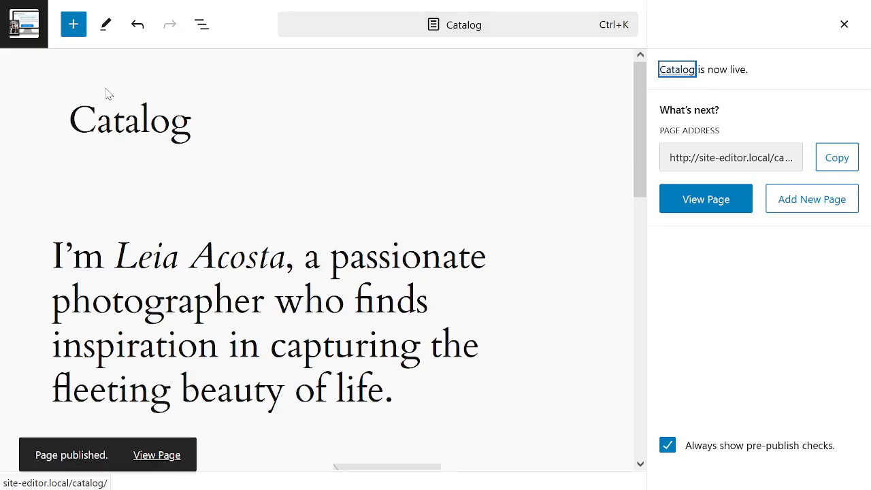
pyautogui.click(23, 29)
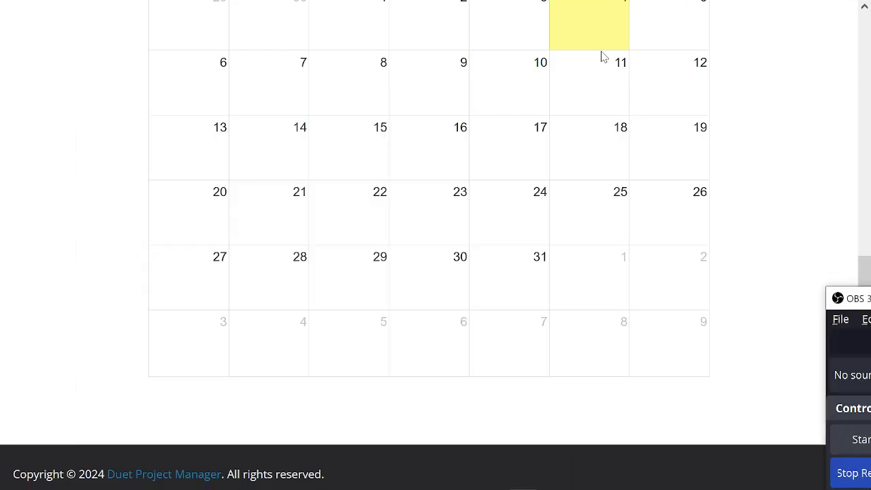
# Switch from the calendar page back to the browser tab with the WordPress Pages list.
pyautogui.hotkey('alt', 'Tab')
pyautogui.hotkey('alt', 'Tab')
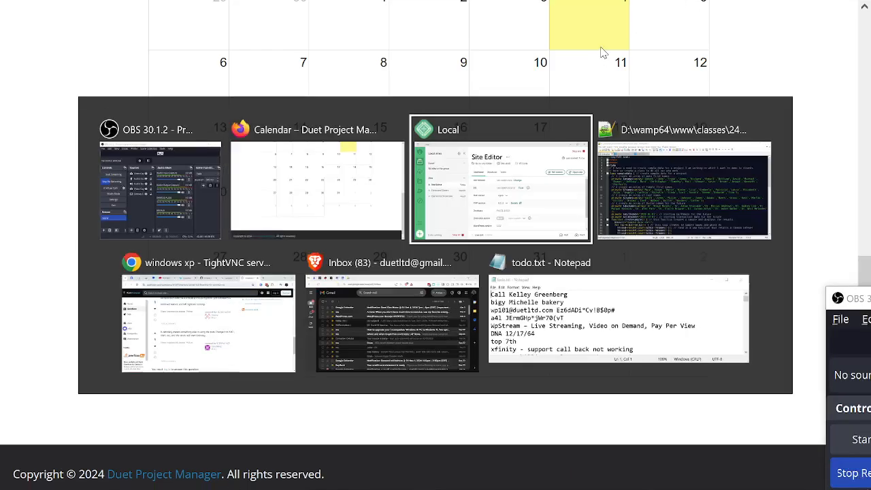
pyautogui.hotkey('alt', 'Tab')
pyautogui.hotkey('alt', 'Tab')
pyautogui.hotkey('alt', 'Tab')
pyautogui.hotkey('alt', 'Tab')
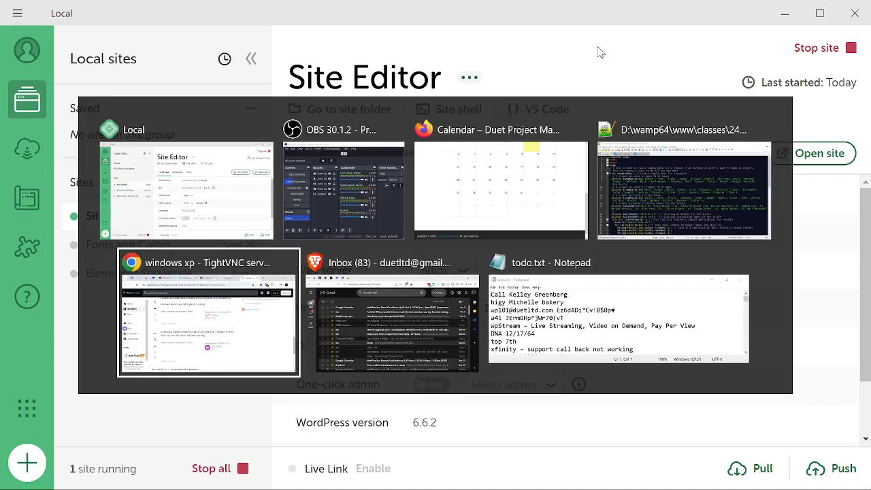
pyautogui.hotkey('alt', 'shift', 'Tab')
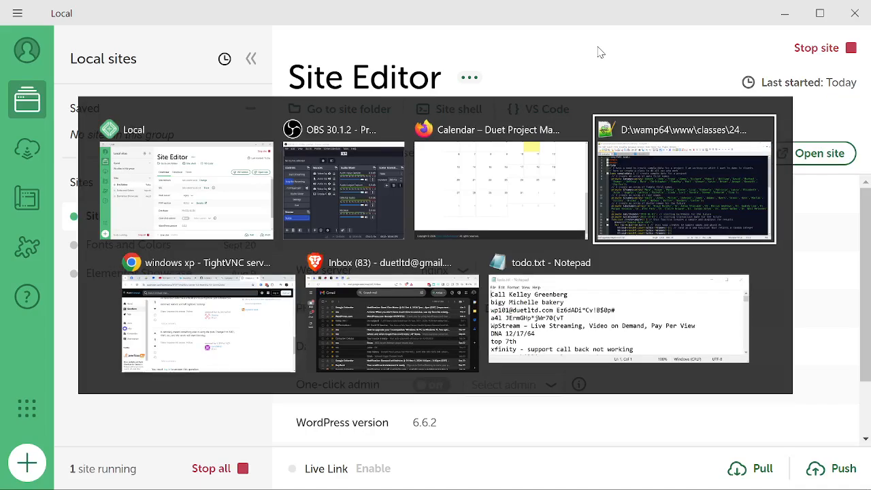
pyautogui.hotkey('alt', 'shift', 'Tab')
pyautogui.hotkey('alt', 'shift', 'Tab')
pyautogui.hotkey('alt', 'shift', 'Tab')
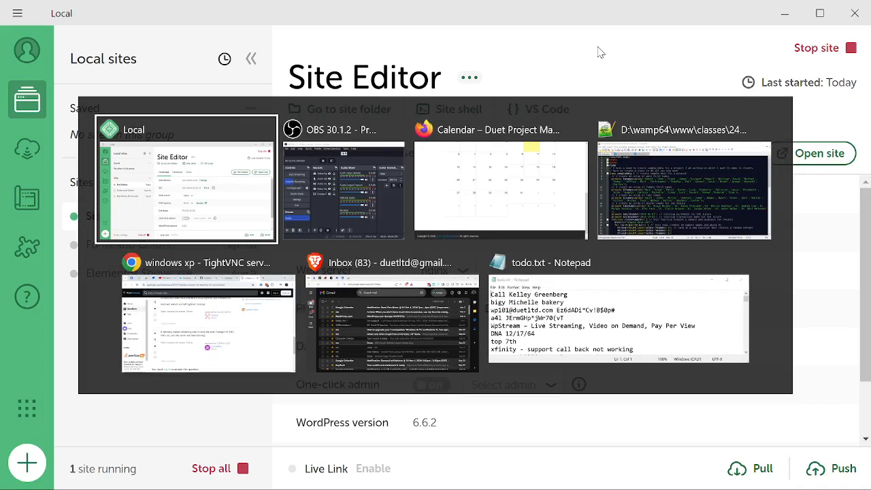
pyautogui.hotkey('alt', 'Tab')
pyautogui.hotkey('alt', 'Tab')
pyautogui.hotkey('alt', 'Tab')
pyautogui.hotkey('alt', 'Tab')
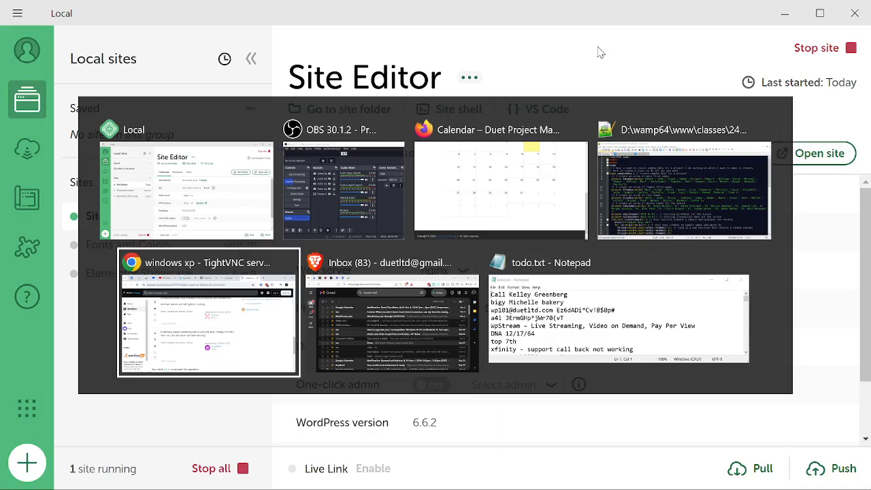
pyautogui.hotkey('alt', 'shift', 'Tab')
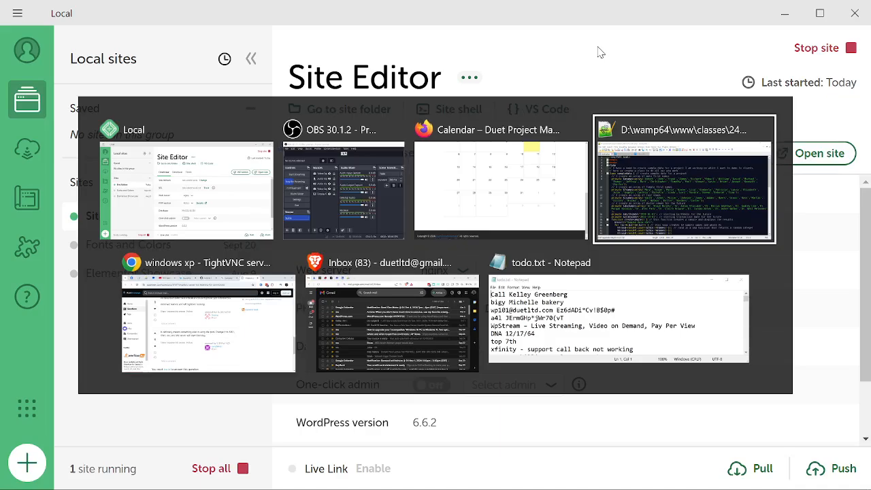
pyautogui.hotkey('alt', 'shift', 'Tab')
pyautogui.hotkey('ctrl', 'Tab')
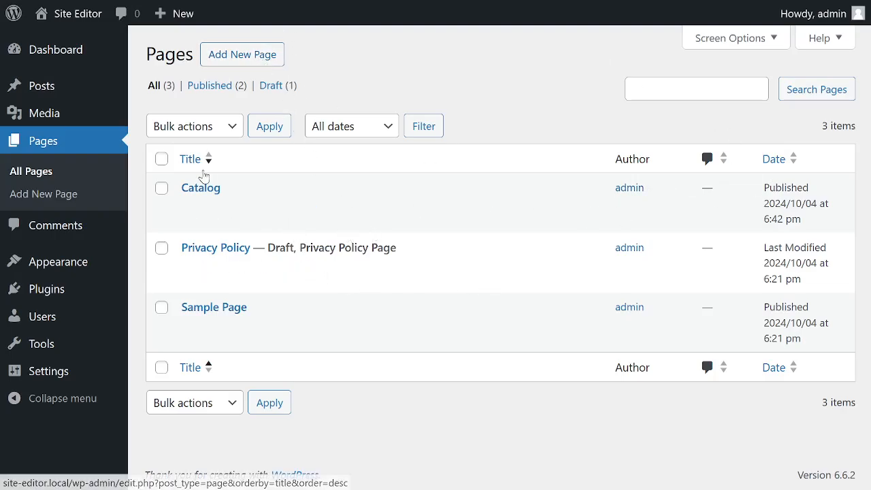
# Visit the published site and examine the Sample Page, the Catalog page and the home page.
pyautogui.click(65, 15)
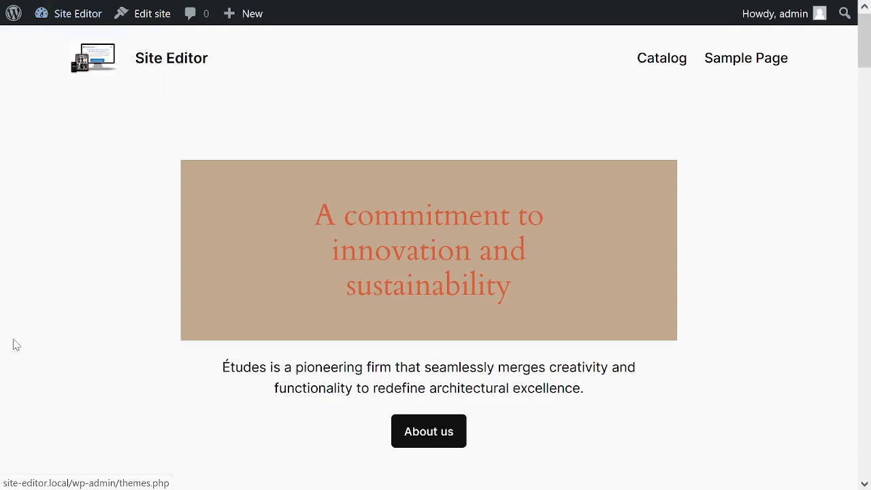
pyautogui.click(726, 65)
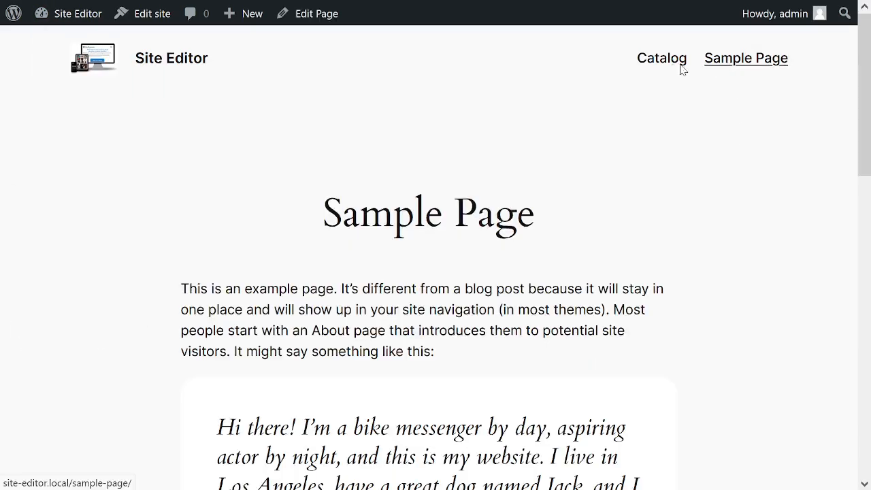
pyautogui.click(649, 61)
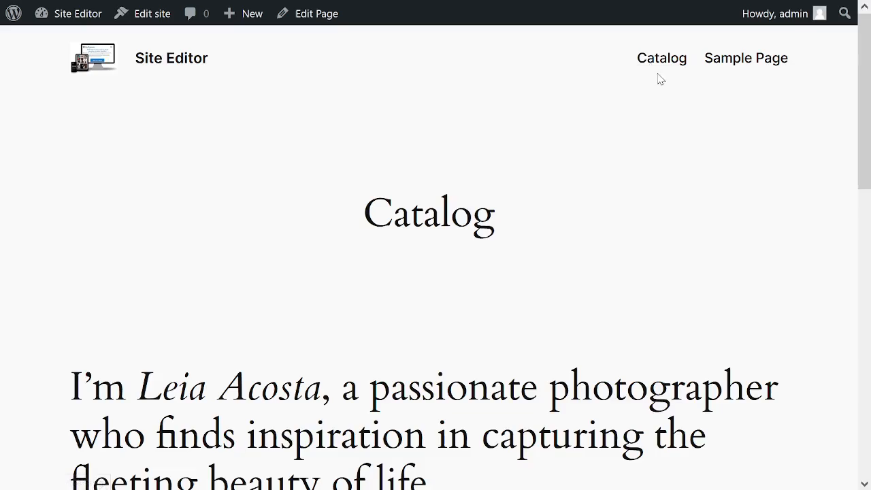
pyautogui.click(149, 58)
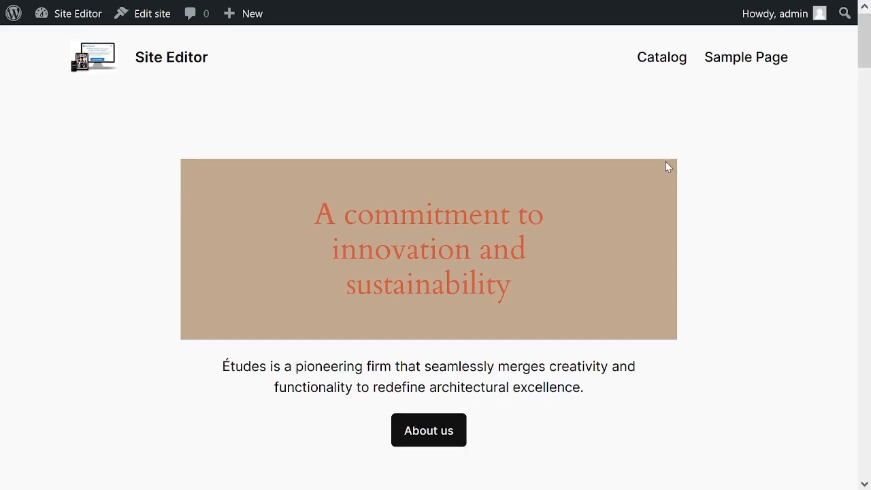
pyautogui.scroll(-5, 667, 170)
pyautogui.scroll(5, 631, 171)
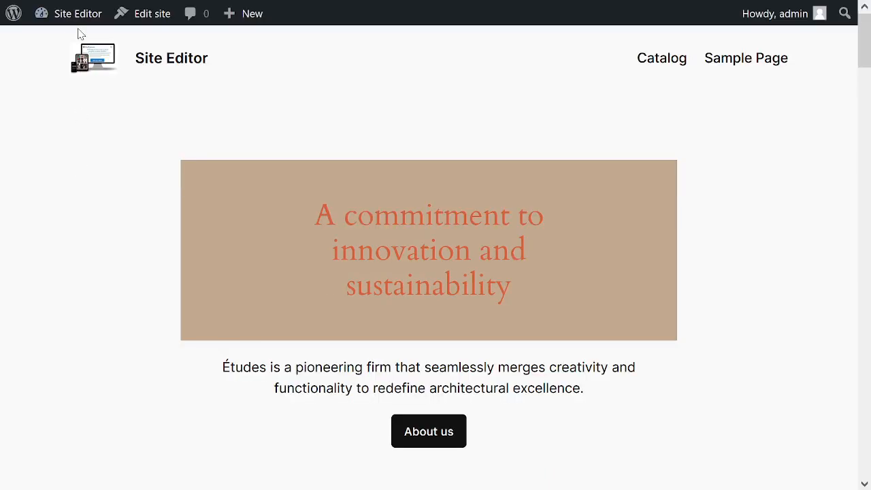
# Return to the admin dashboard and examine the submenu entries for posts, pages, appearance, plugins and settings.
pyautogui.moveTo(75, 19)
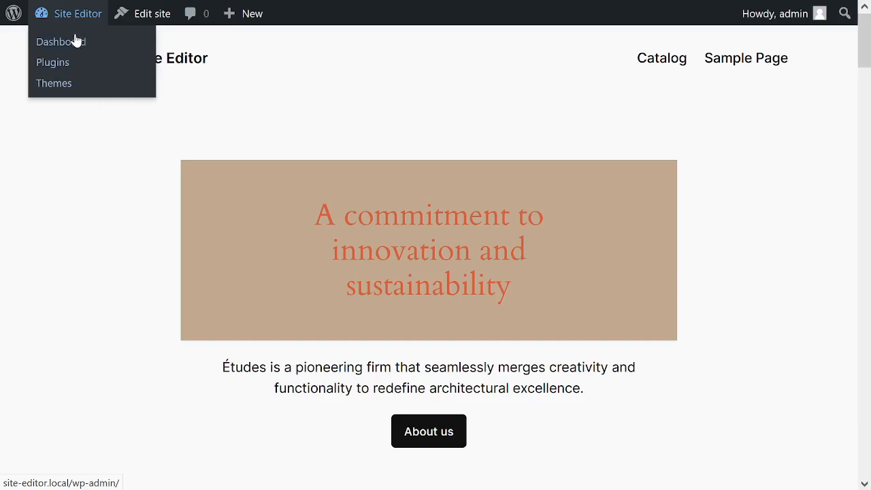
pyautogui.click(74, 20)
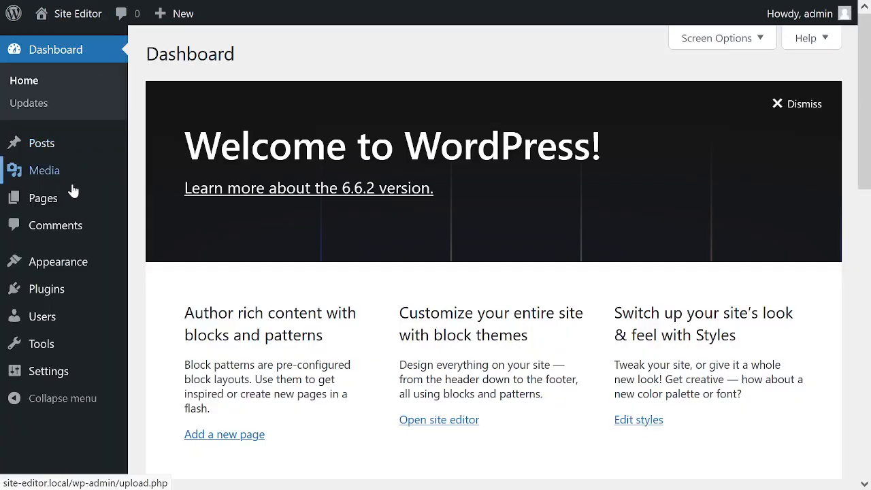
pyautogui.moveTo(34, 148)
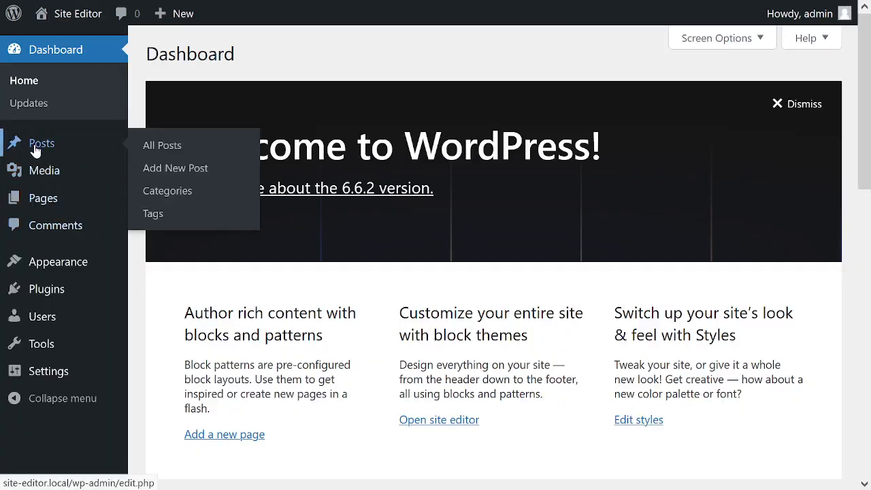
pyautogui.moveTo(45, 198)
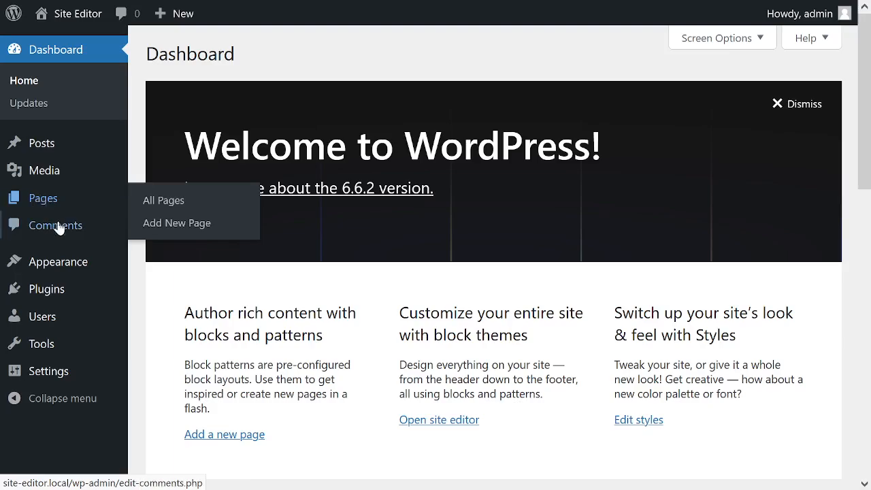
pyautogui.moveTo(50, 272)
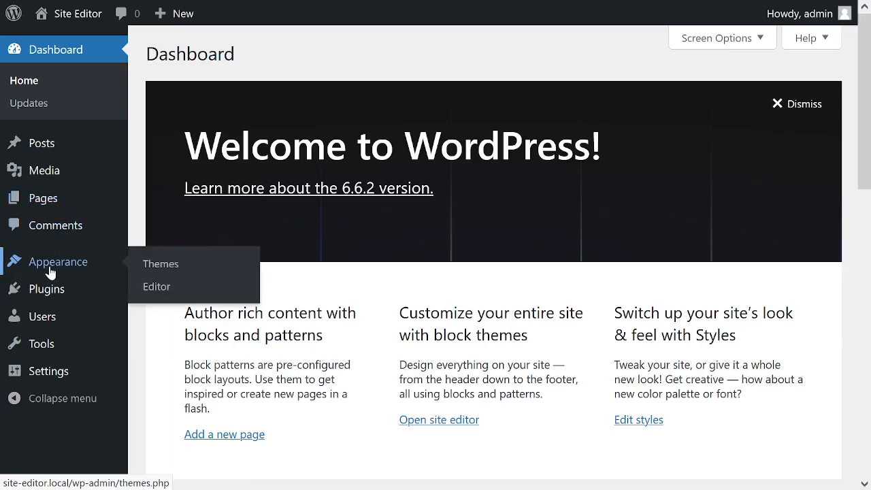
pyautogui.moveTo(57, 293)
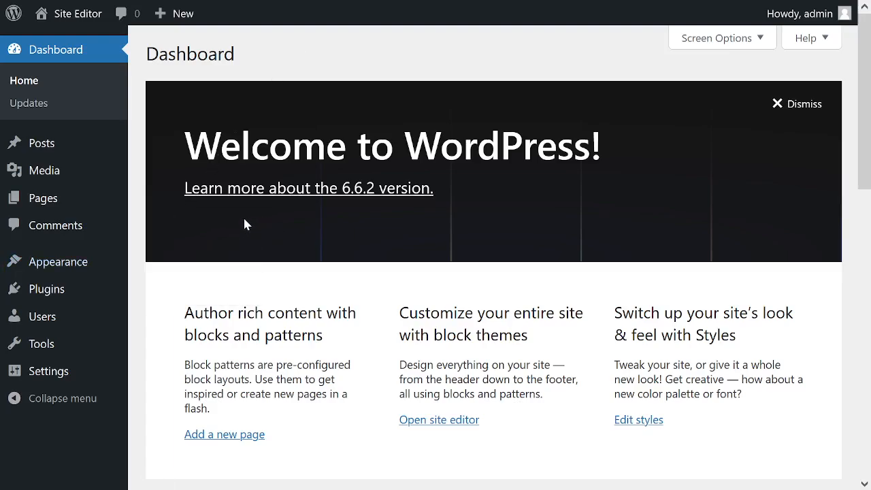
pyautogui.moveTo(167, 1)
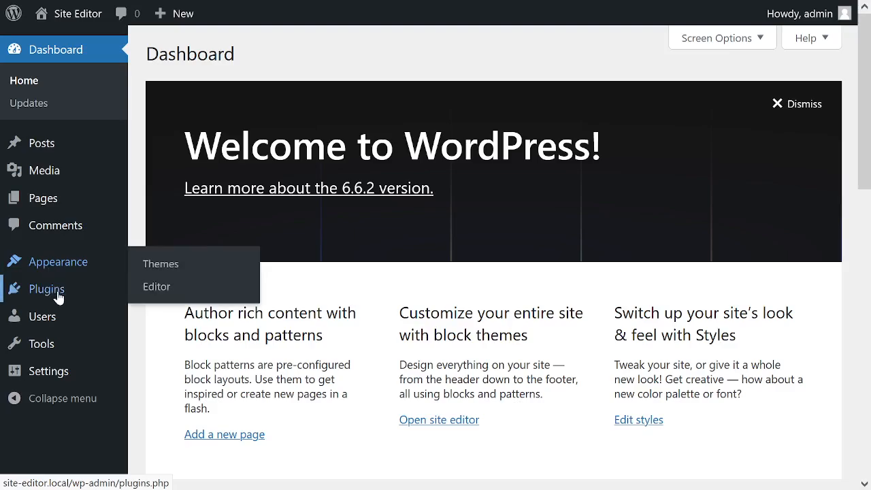
pyautogui.moveTo(59, 314)
pyautogui.moveTo(55, 373)
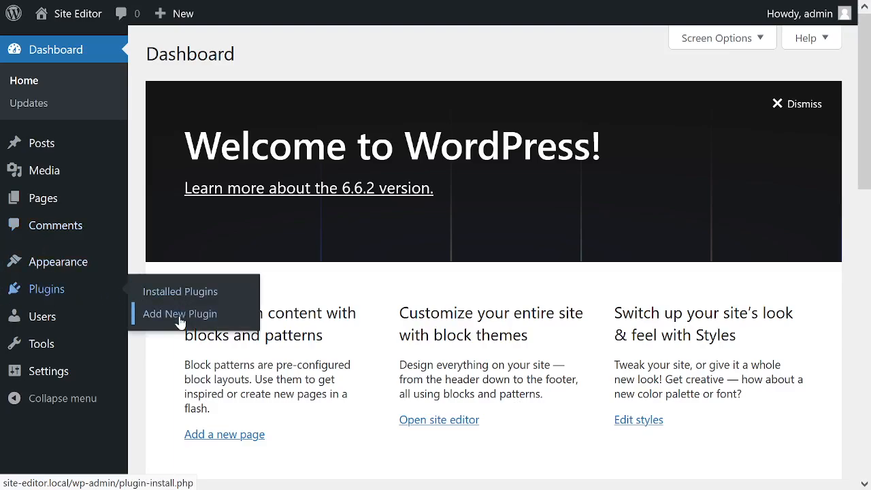
# Open the page for adding new plugins and search the plugin directory for elementor.
pyautogui.click(180, 315)
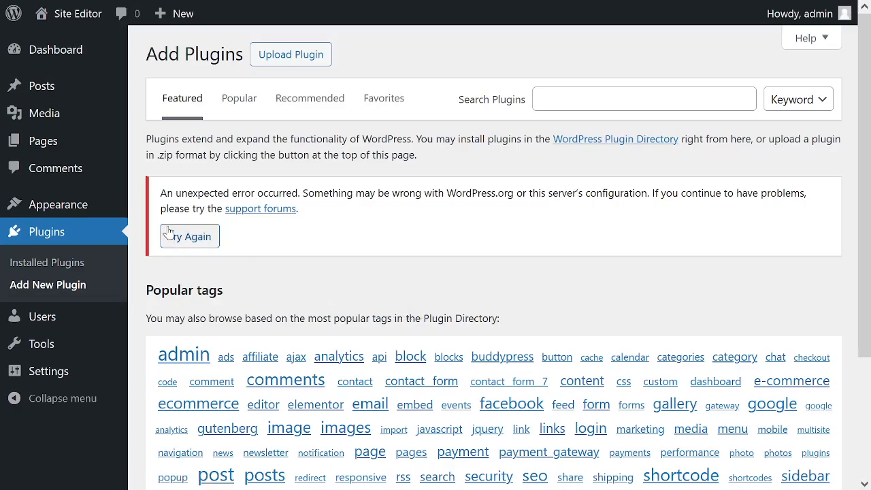
pyautogui.click(598, 88)
pyautogui.write('e')
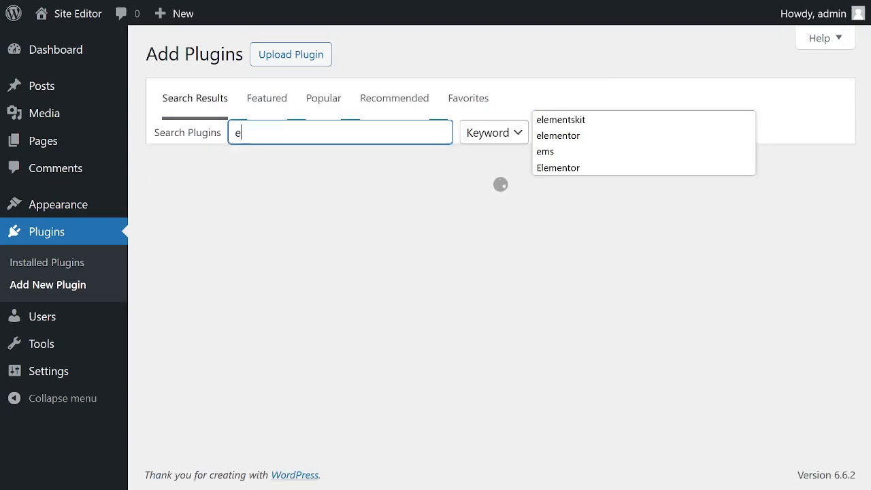
pyautogui.click(575, 139)
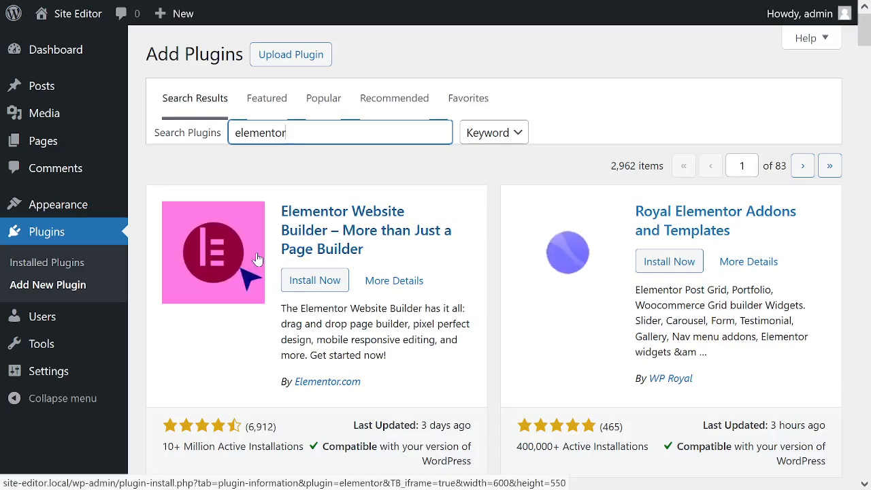
# Try to install the Elementor Website Builder plugin, view its details and check the list of installed plugins.
pyautogui.click(310, 281)
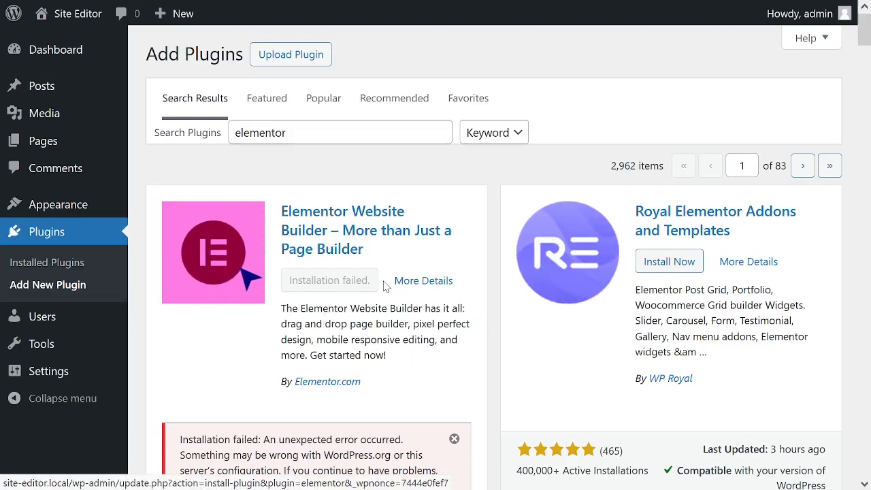
pyautogui.click(416, 281)
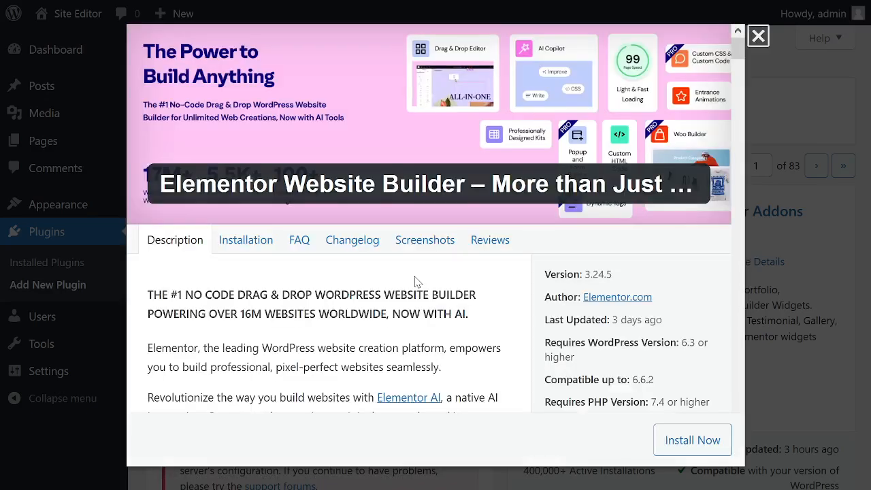
pyautogui.click(758, 35)
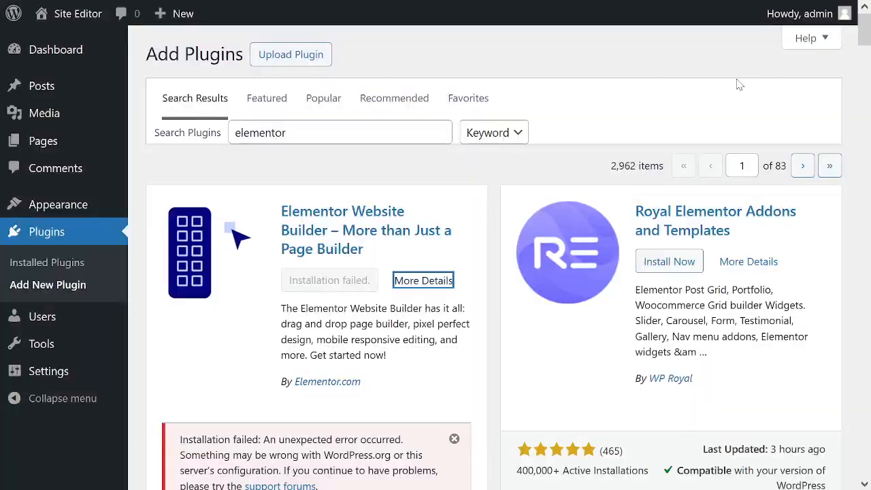
pyautogui.click(48, 230)
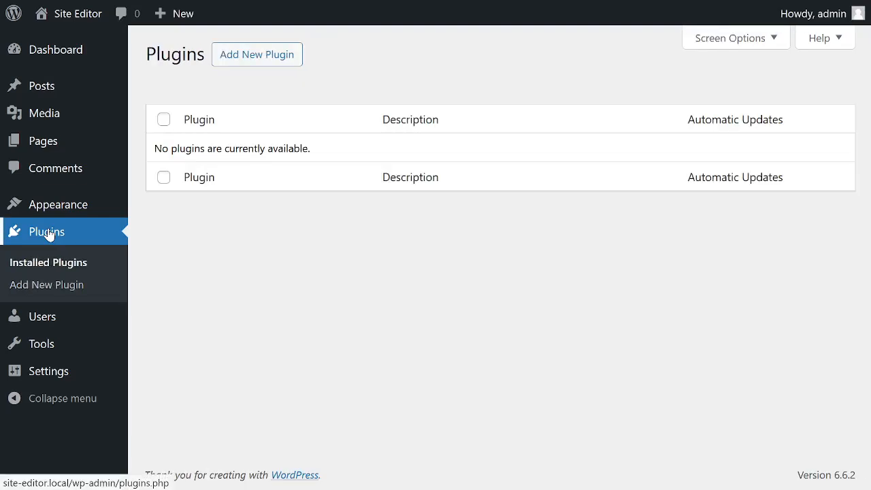
pyautogui.click(47, 263)
# Search the plugin directory for elementor again, and install and activate Elementor Website Builder.
pyautogui.click(251, 52)
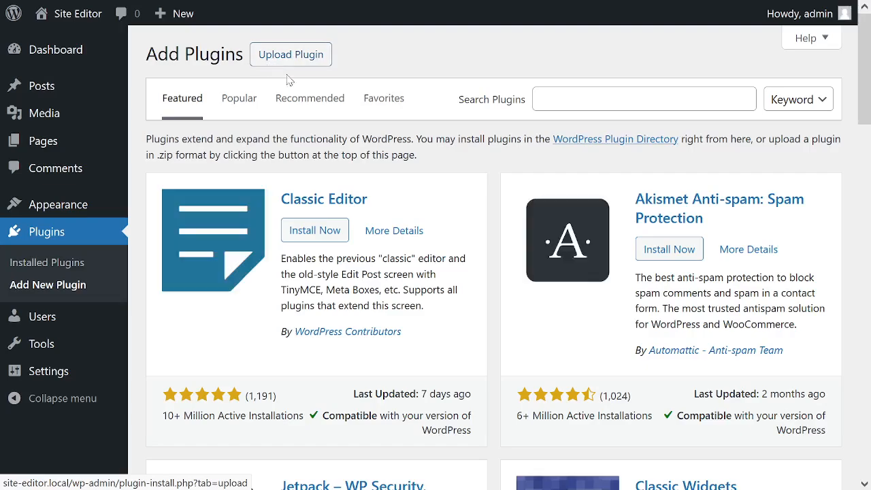
pyautogui.click(627, 99)
pyautogui.write('e')
pyautogui.click(580, 136)
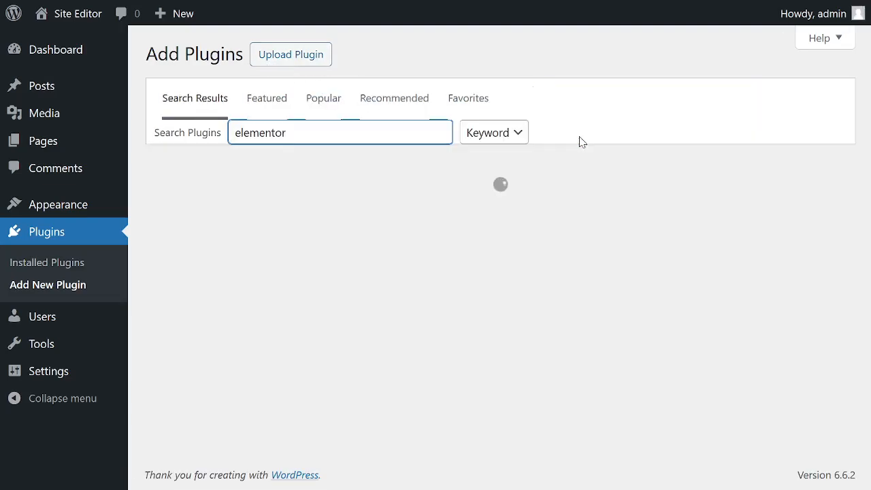
pyautogui.moveTo(457, 3)
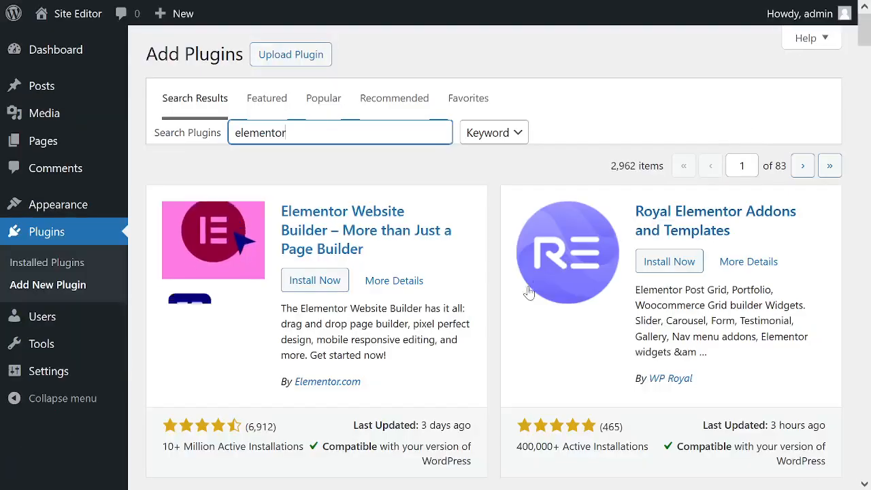
pyautogui.click(315, 280)
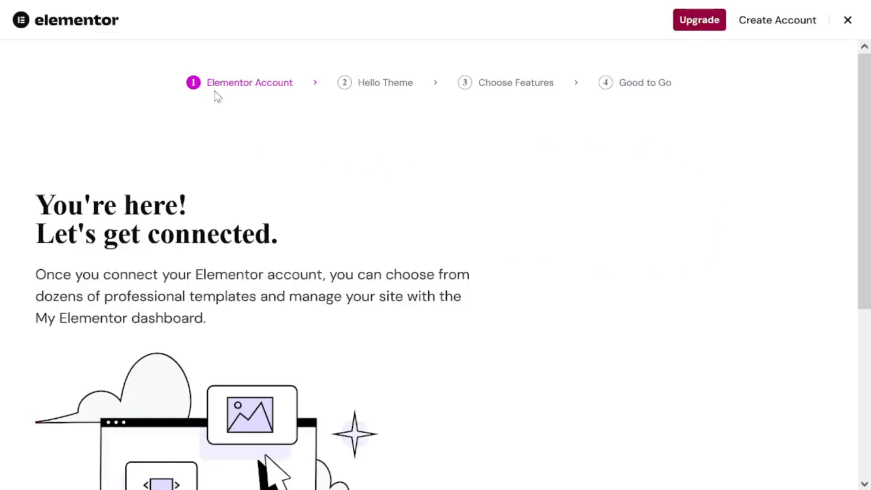
# Connect the site to the existing Elementor account and close the setup wizard at the Hello Theme stage.
pyautogui.scroll(-4, 290, 181)
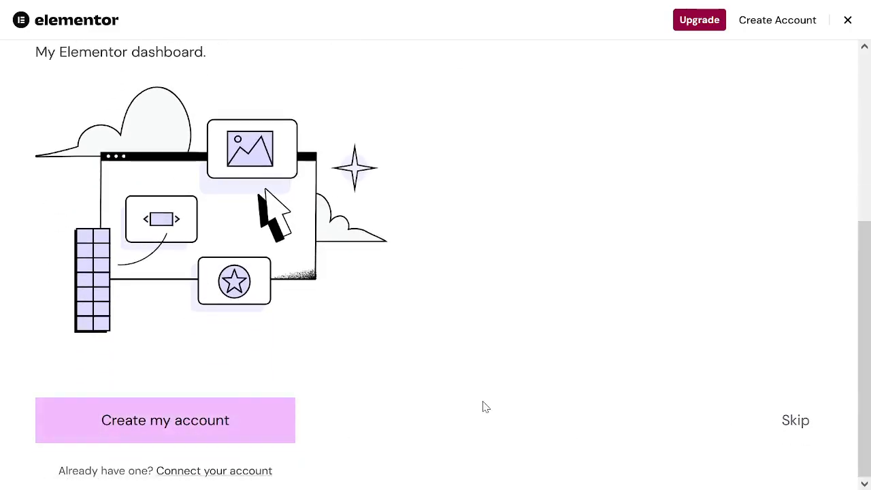
pyautogui.click(218, 472)
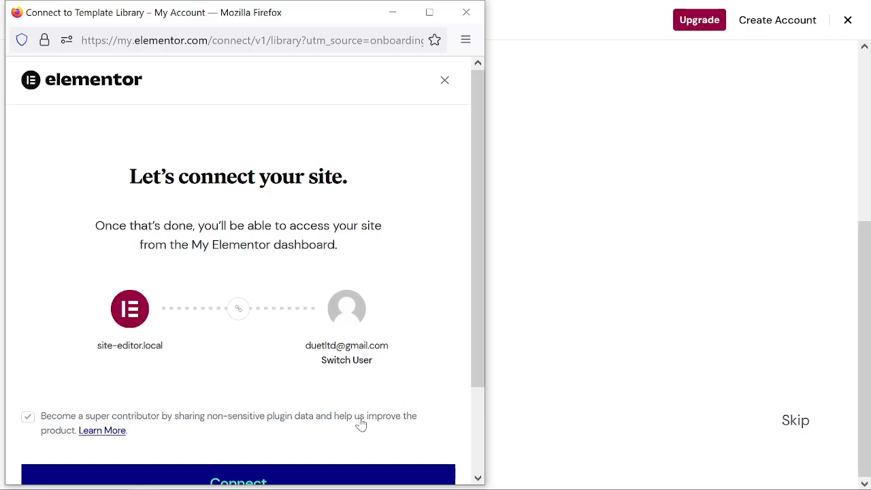
pyautogui.scroll(-3, 331, 385)
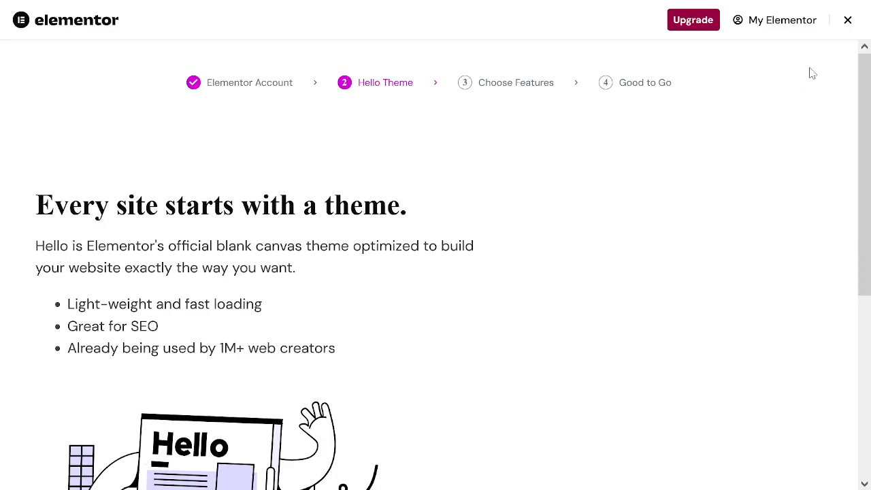
pyautogui.click(847, 21)
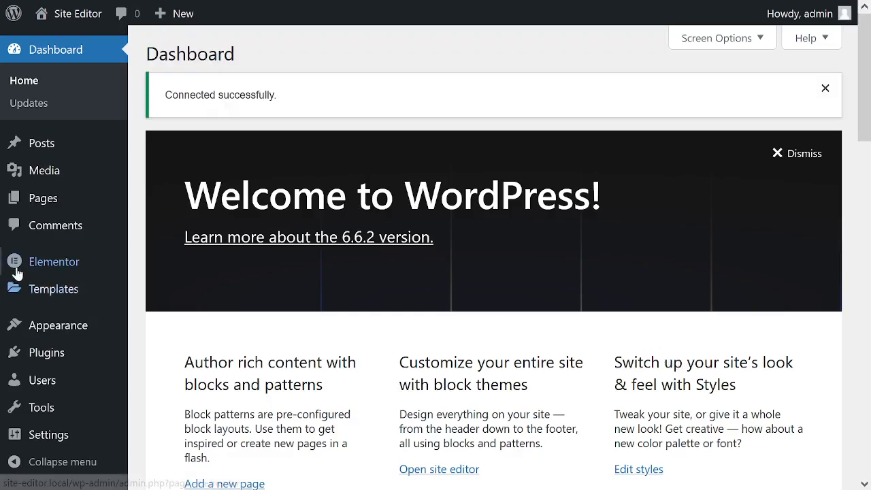
# Open Elementor's settings and examine the general options.
pyautogui.moveTo(31, 265)
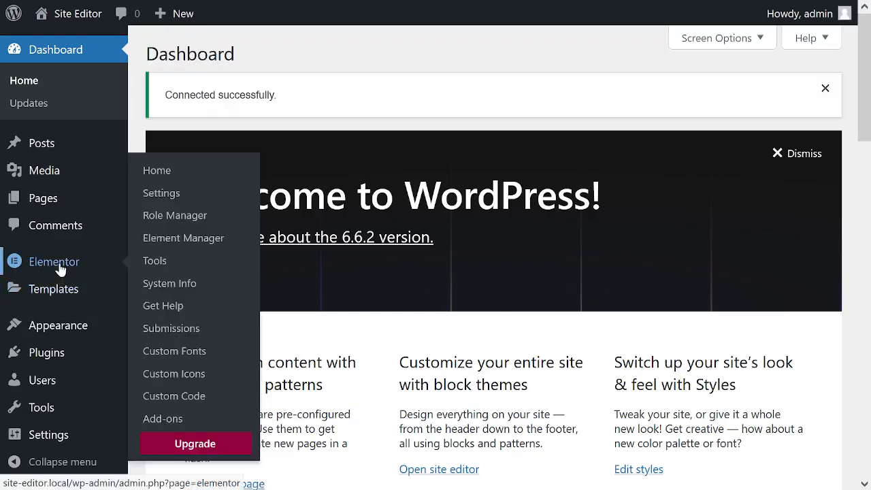
pyautogui.click(166, 194)
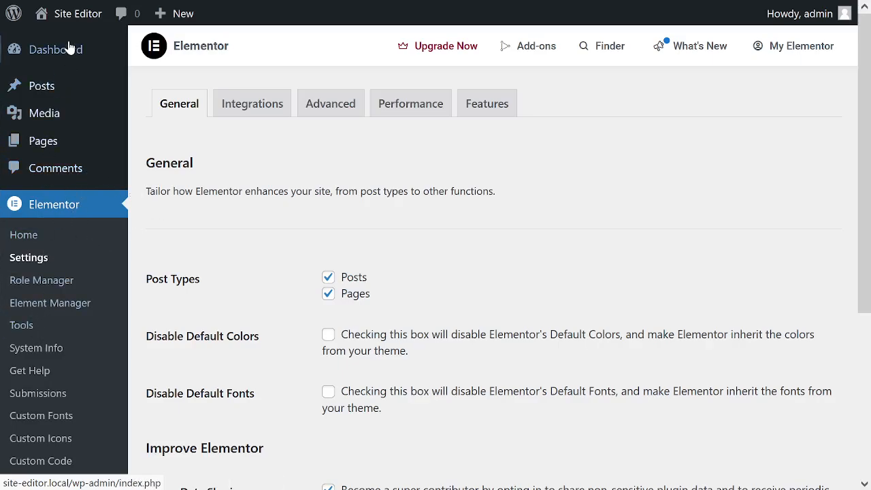
# Open Sample Page from the page list in the Elementor editor and dismiss the AI features notification.
pyautogui.moveTo(55, 55)
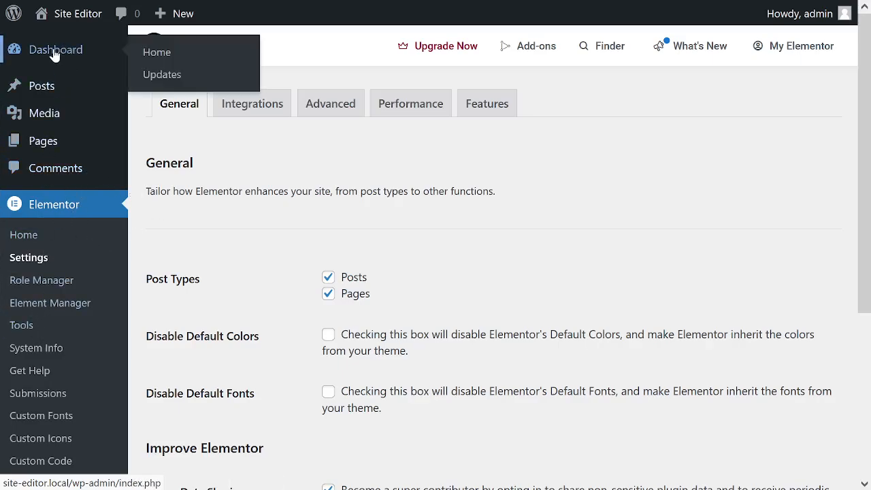
pyautogui.click(61, 140)
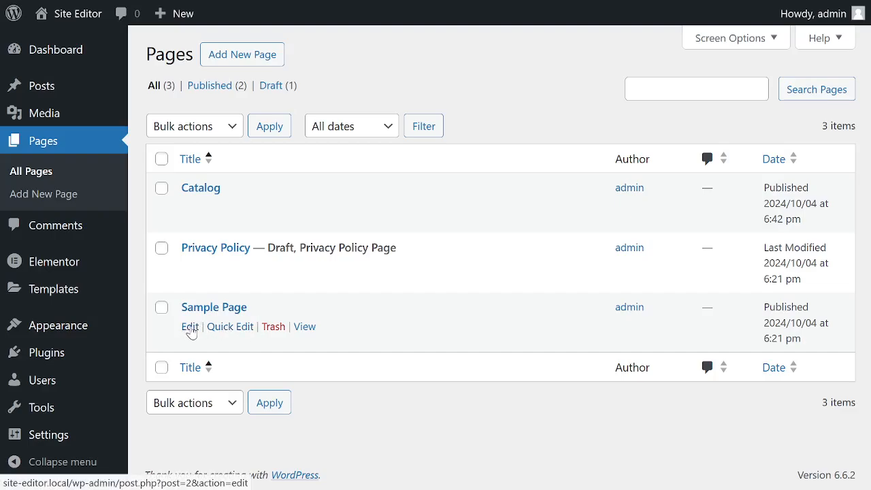
pyautogui.click(214, 311)
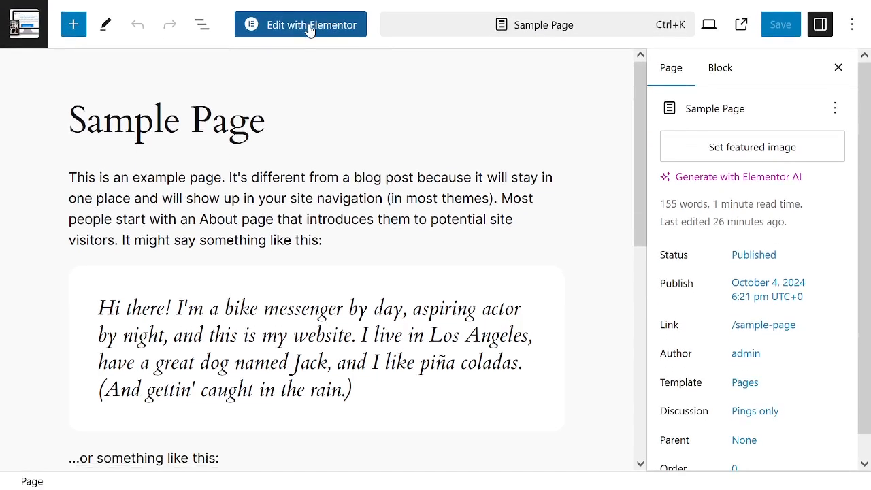
pyautogui.click(310, 29)
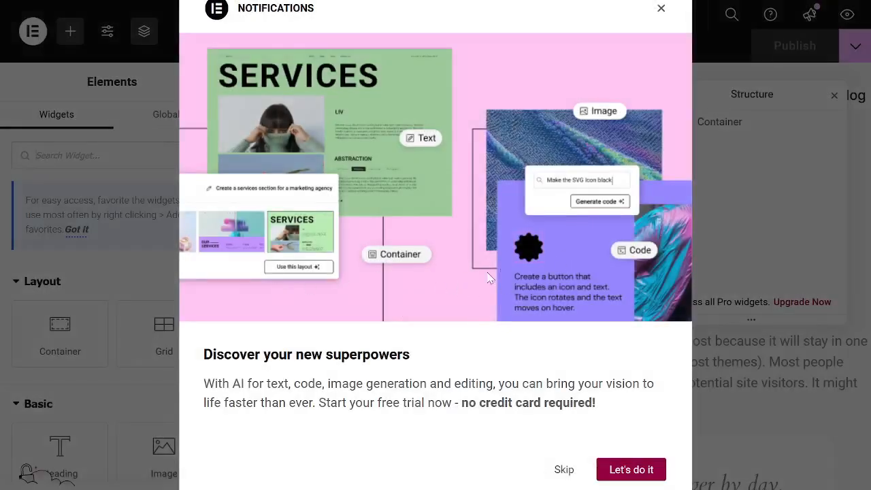
pyautogui.moveTo(677, 8)
pyautogui.click(661, 10)
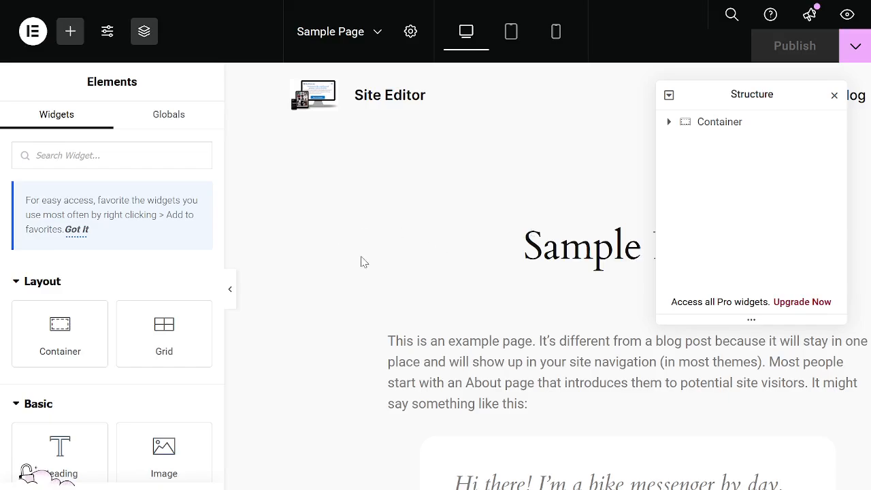
# Examine the available Elementor widgets in the Layout, Basic, Pro and General groups.
pyautogui.scroll(-3, 120, 332)
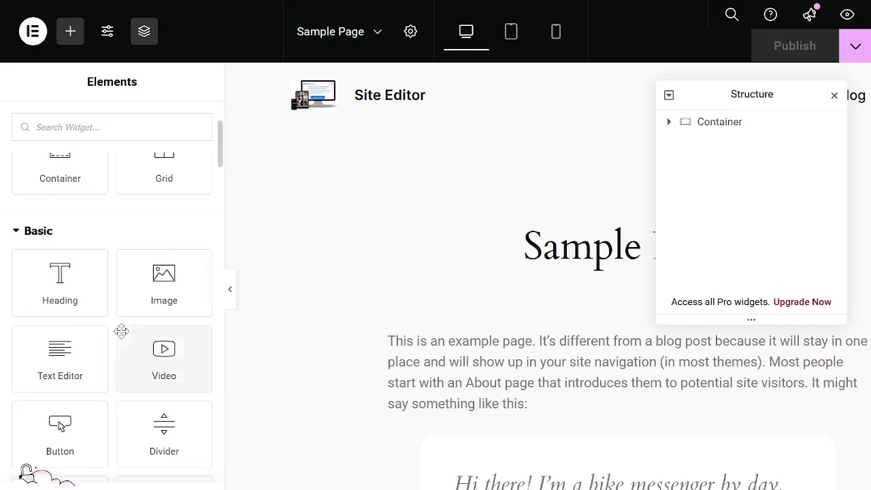
pyautogui.scroll(-8, 121, 332)
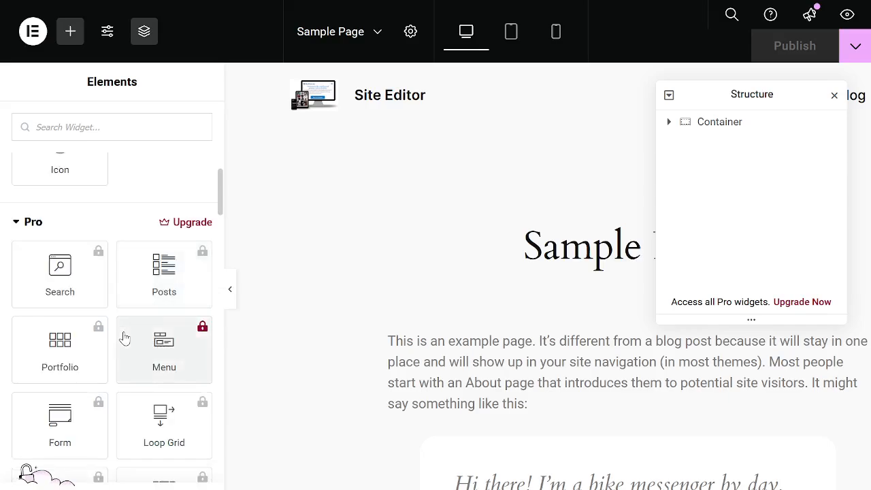
pyautogui.scroll(10, 117, 259)
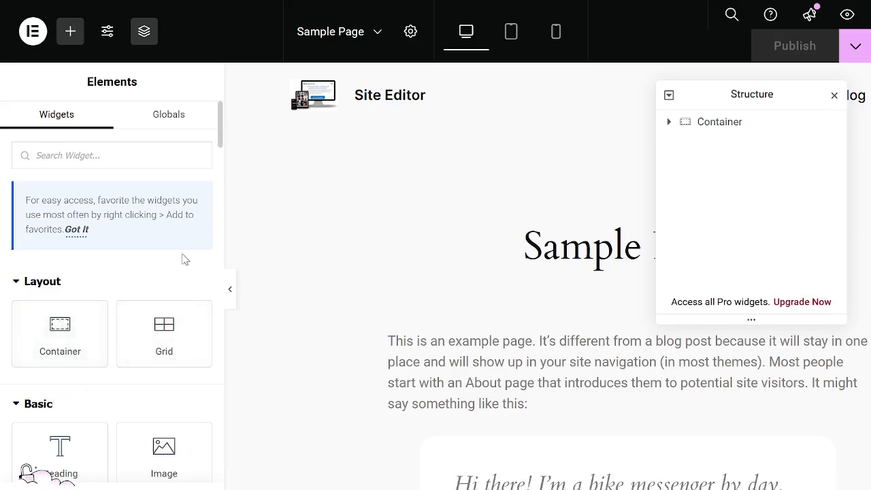
pyautogui.scroll(-3, 181, 259)
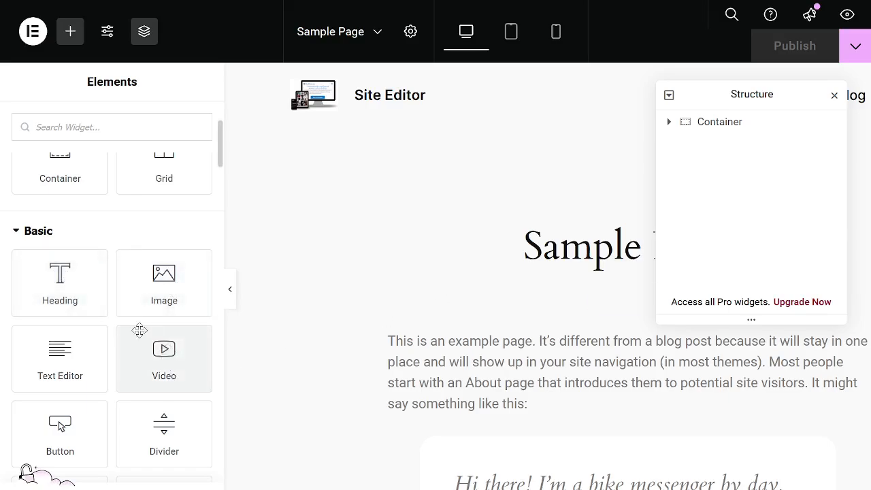
pyautogui.scroll(-3, 139, 330)
pyautogui.scroll(-3, 141, 329)
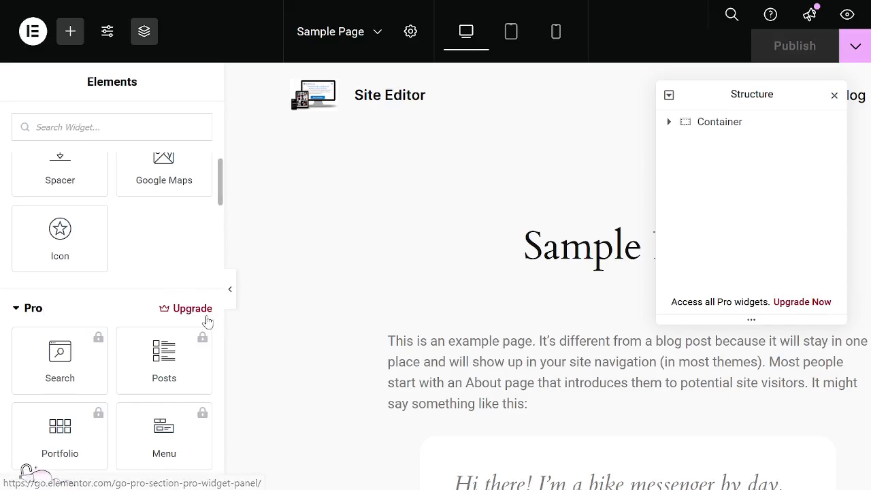
pyautogui.scroll(-2, 206, 315)
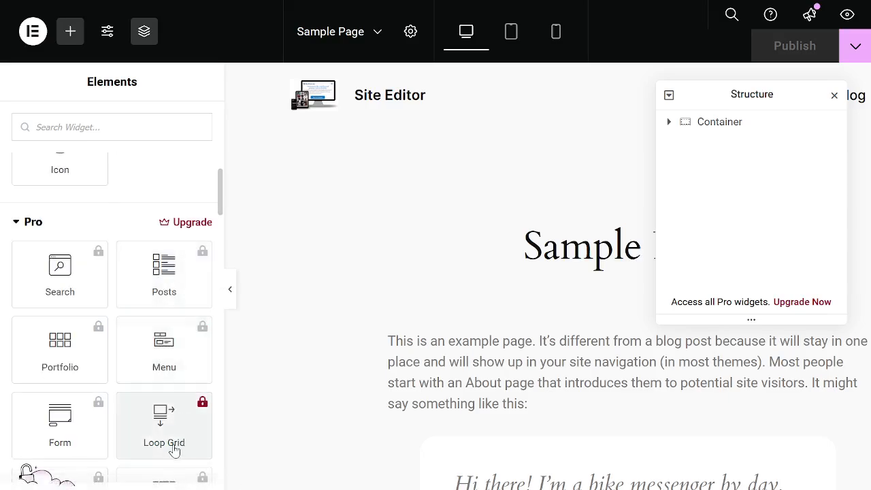
pyautogui.scroll(-6, 103, 438)
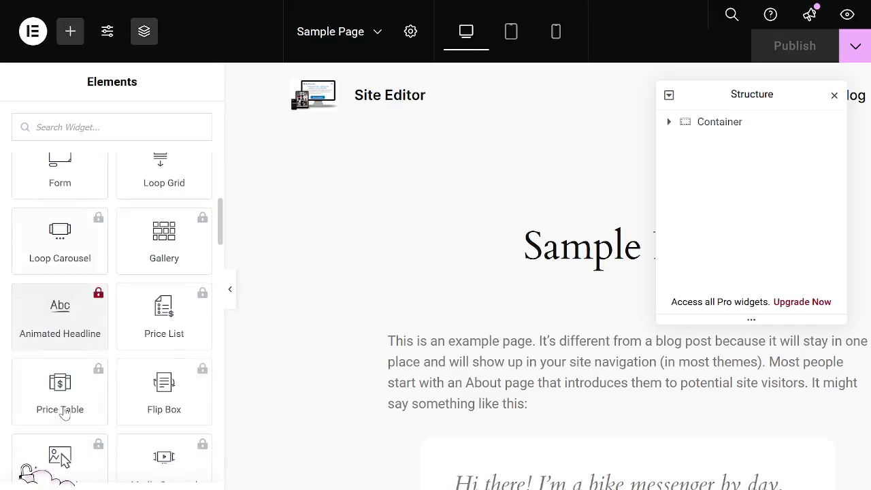
pyautogui.scroll(-2, 27, 355)
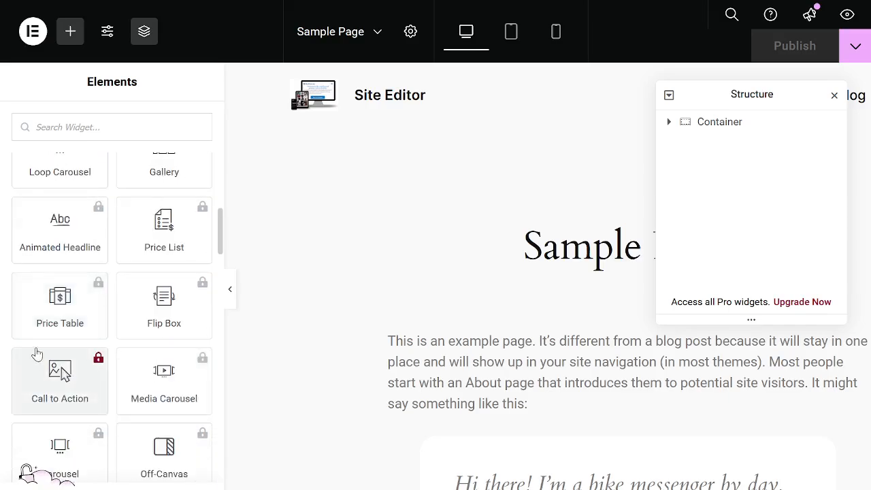
pyautogui.scroll(-2, 35, 355)
pyautogui.scroll(-2, 30, 303)
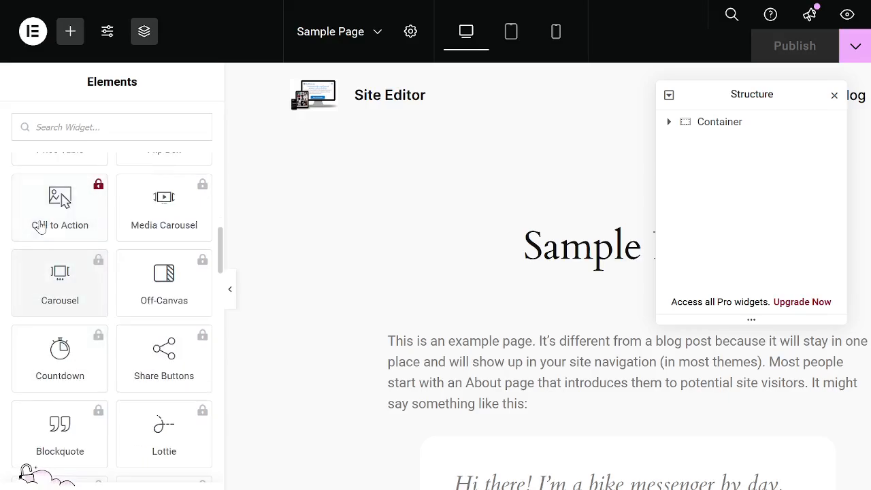
pyautogui.scroll(-4, 41, 227)
pyautogui.scroll(-5, 58, 283)
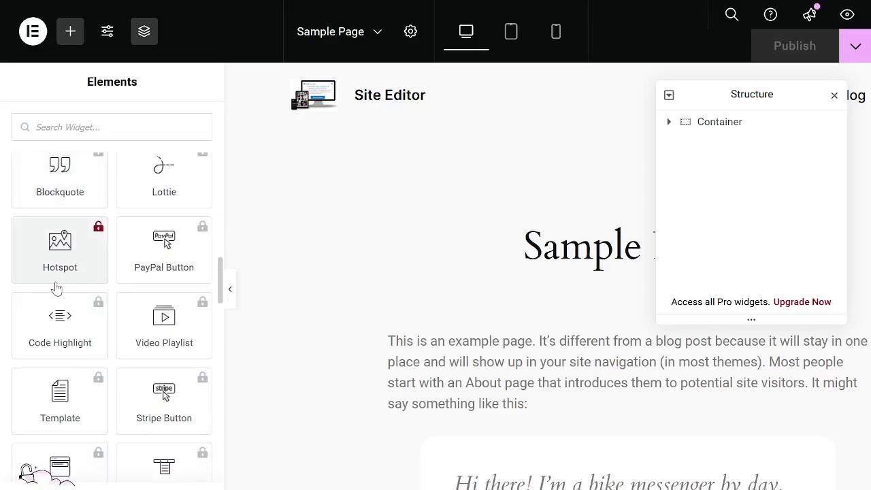
pyautogui.scroll(-6, 141, 308)
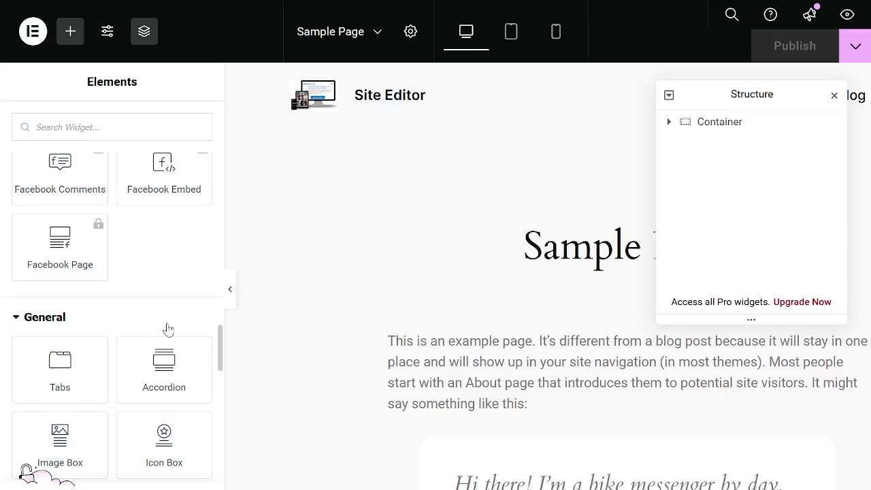
pyautogui.scroll(15, 166, 325)
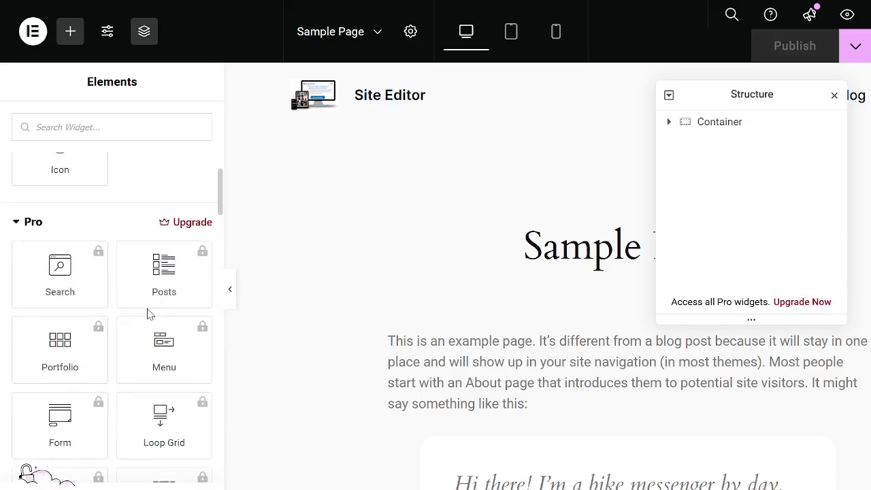
pyautogui.scroll(5, 149, 314)
pyautogui.scroll(-3, 149, 314)
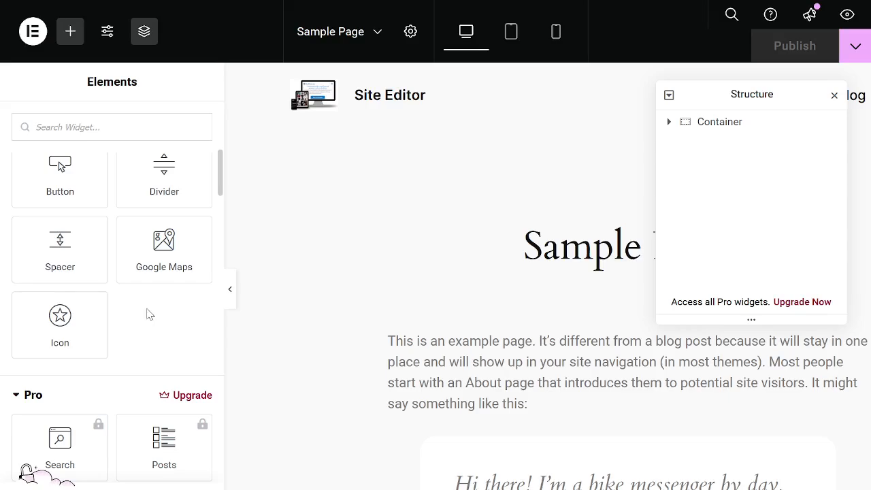
pyautogui.scroll(-15, 74, 402)
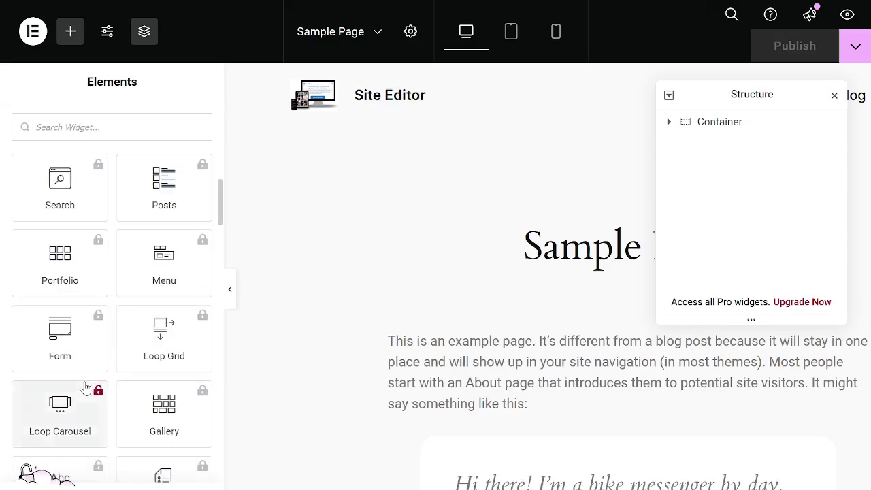
pyautogui.scroll(-5, 86, 381)
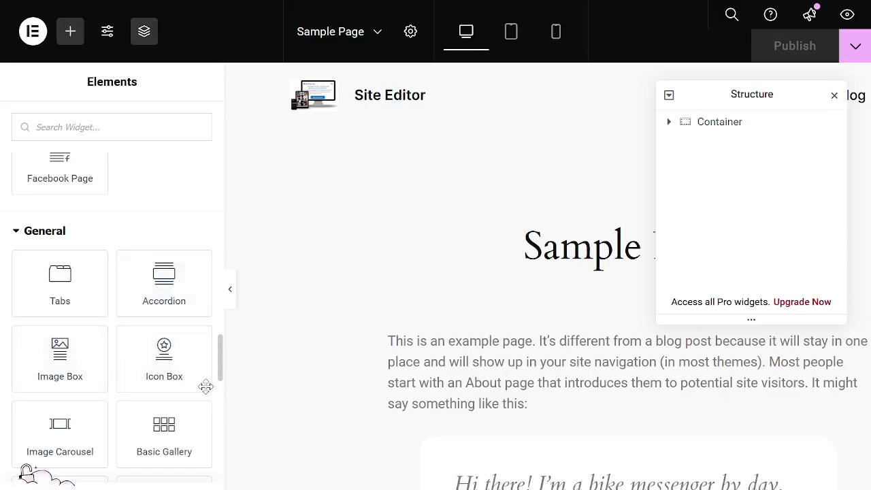
pyautogui.scroll(-5, 201, 381)
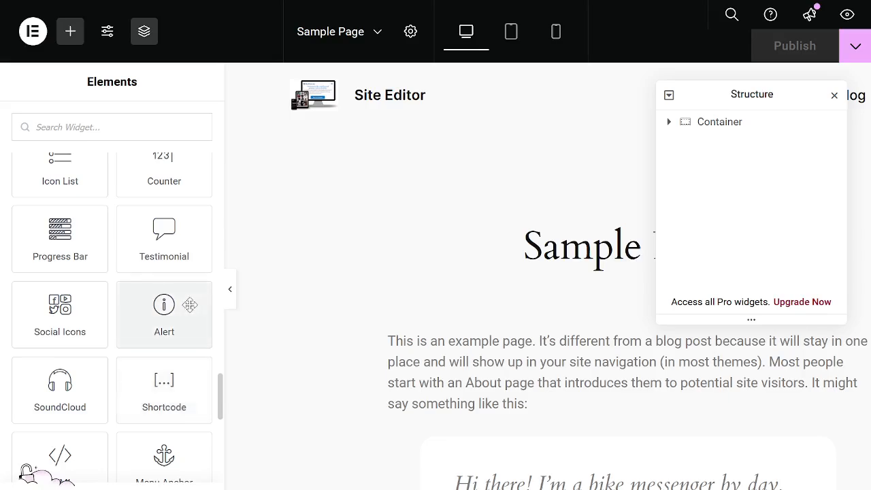
# Examine the remaining General, Link In Bio, Single, WooCommerce and WordPress widget groups and the content of Sample Page.
pyautogui.scroll(-1, 189, 320)
pyautogui.scroll(-4, 190, 305)
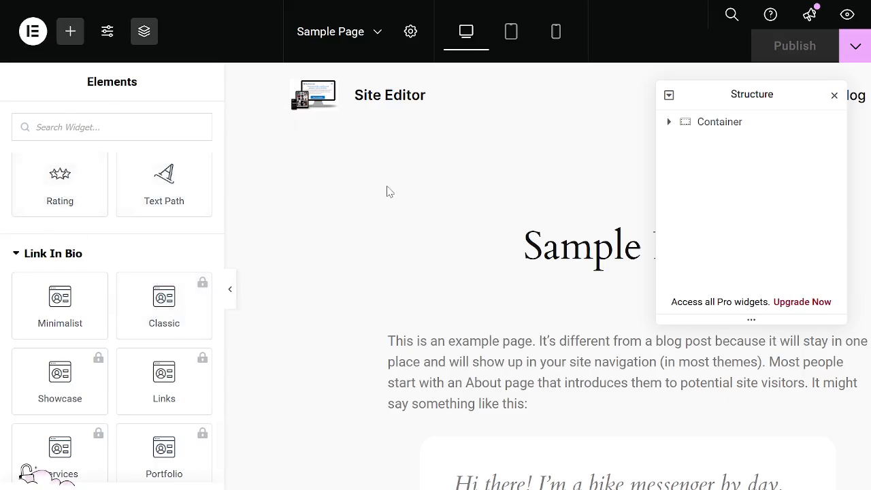
pyautogui.scroll(-6, 59, 295)
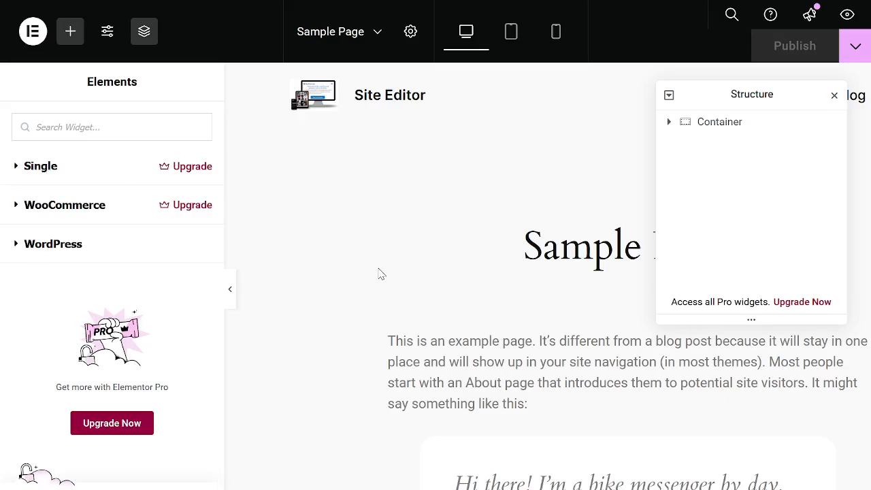
pyautogui.scroll(-10, 398, 260)
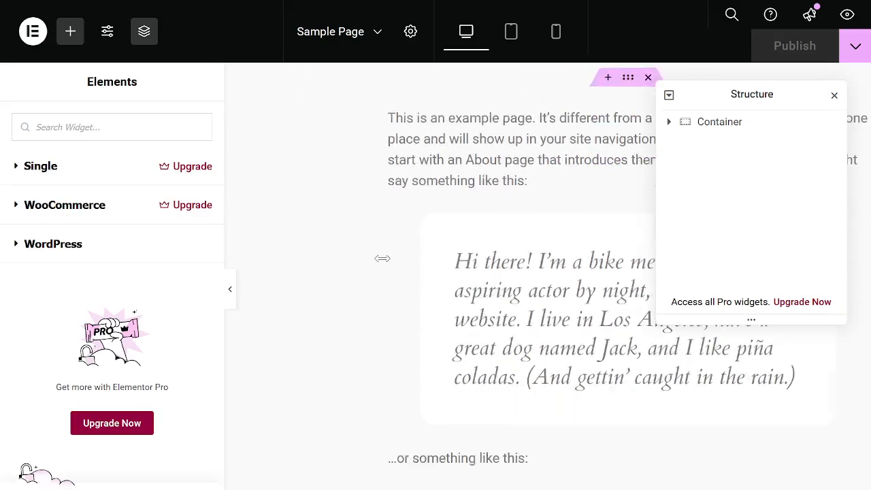
pyautogui.scroll(-4, 381, 266)
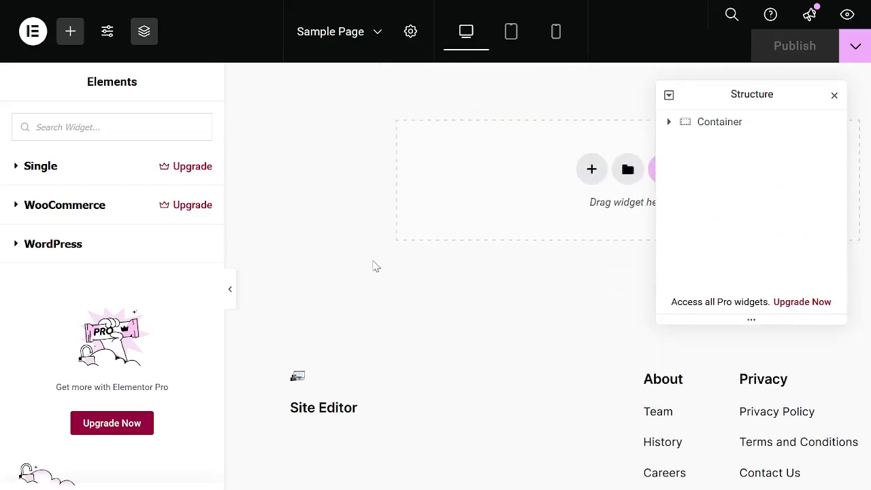
pyautogui.scroll(4, 372, 266)
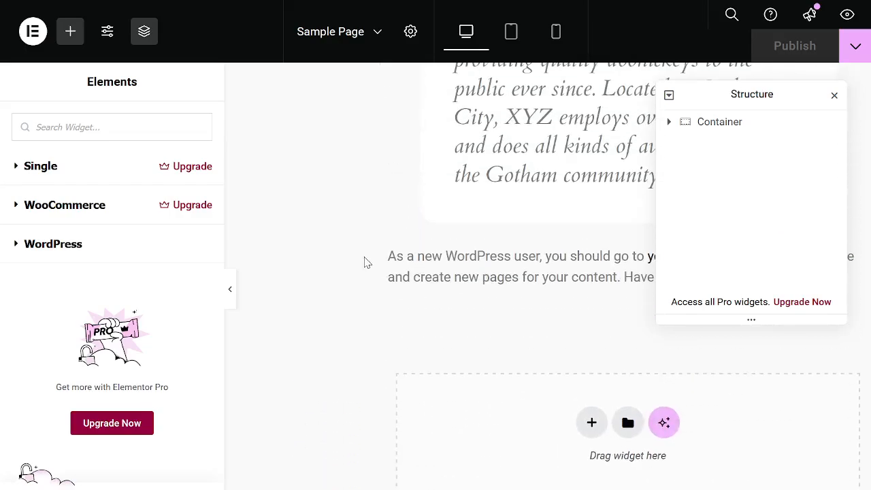
pyautogui.scroll(6, 204, 184)
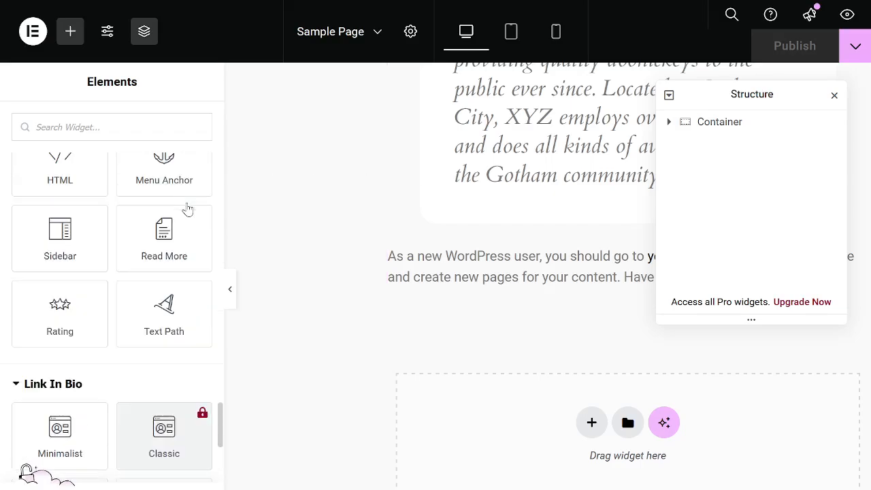
pyautogui.scroll(4, 186, 206)
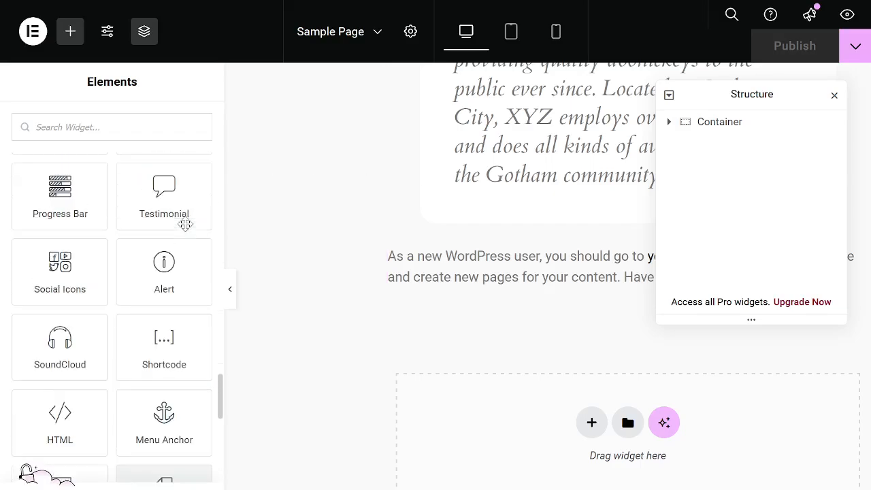
pyautogui.scroll(1, 184, 223)
pyautogui.scroll(10, 503, 297)
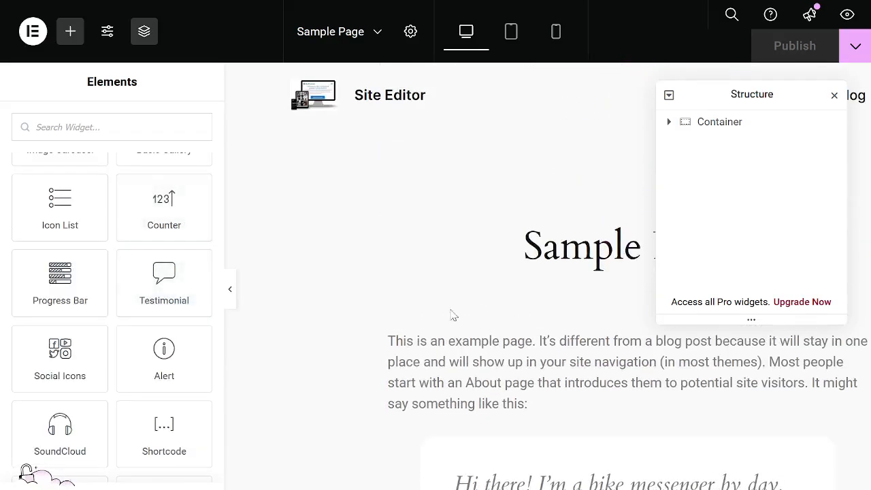
pyautogui.scroll(3, 51, 249)
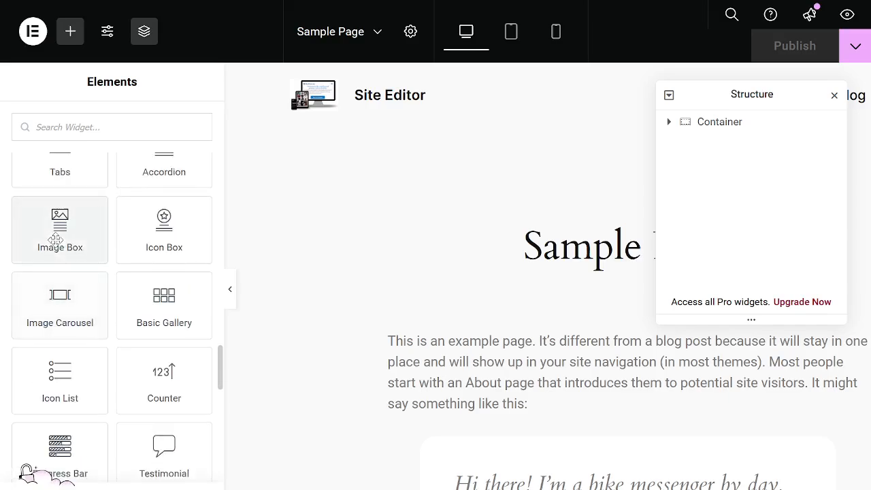
pyautogui.scroll(6, 57, 239)
pyautogui.scroll(10, 57, 252)
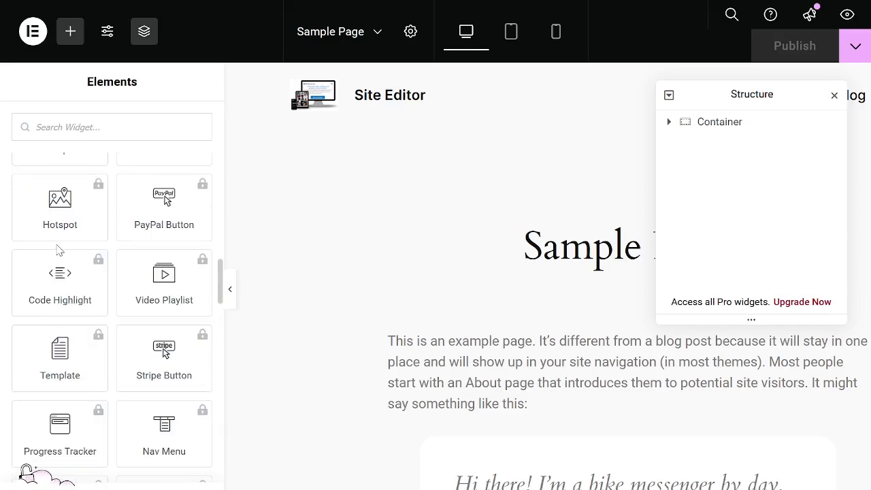
pyautogui.scroll(10, 89, 224)
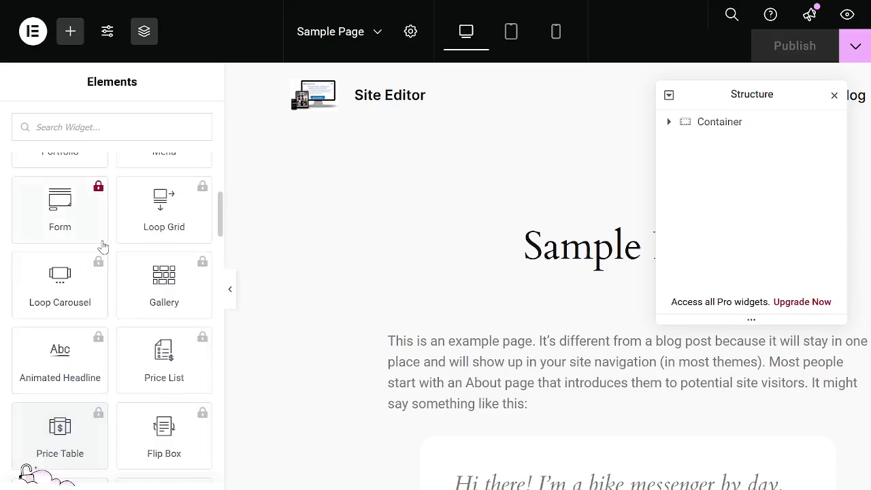
pyautogui.scroll(5, 170, 319)
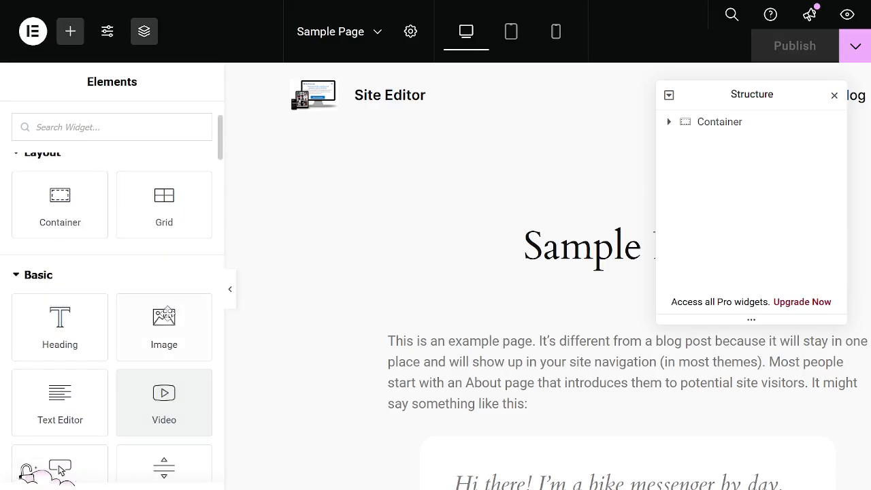
# Close the Structure panel and add a Tabs widget from the General group to Sample Page.
pyautogui.scroll(-9, 171, 325)
pyautogui.scroll(-10, 163, 312)
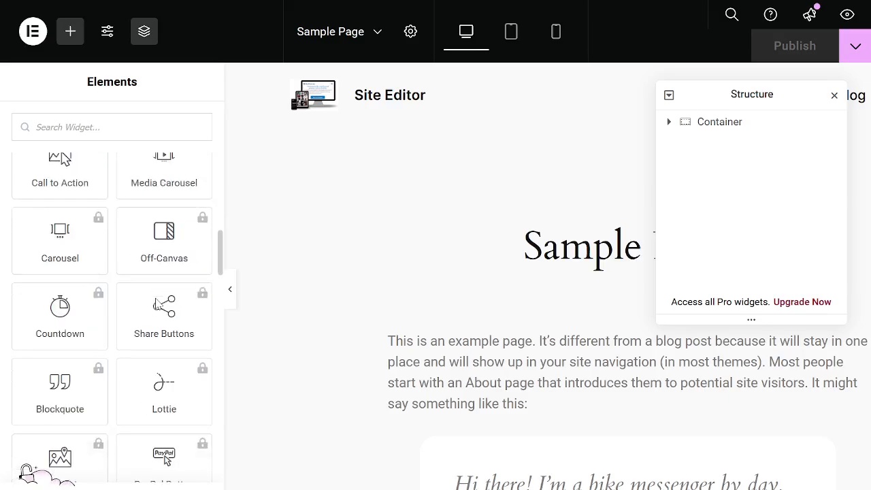
pyautogui.scroll(-8, 156, 306)
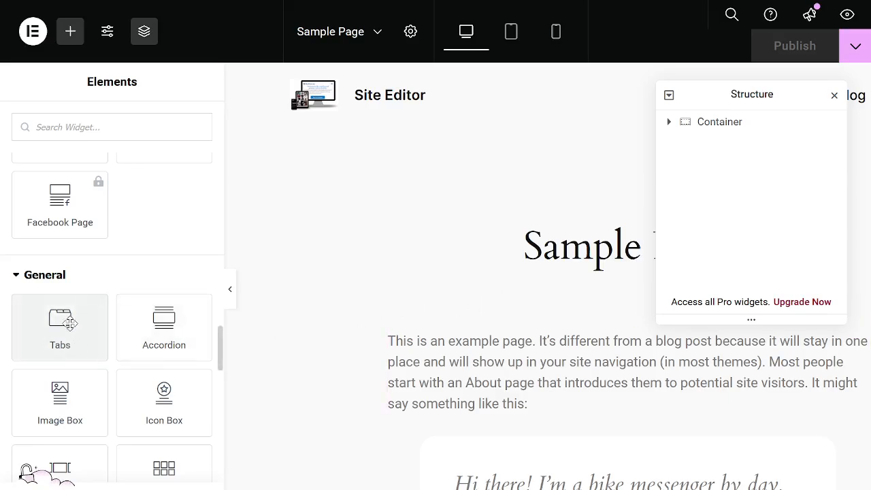
pyautogui.moveTo(70, 322); pyautogui.dragTo(480, 297)
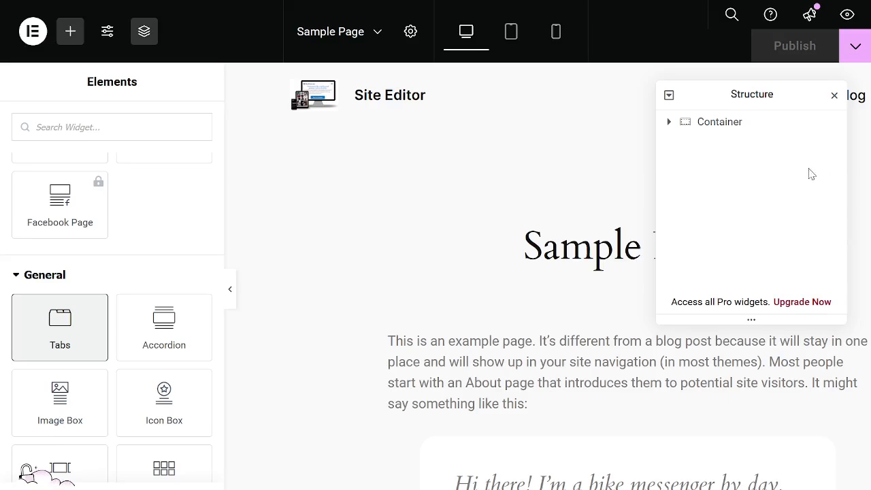
pyautogui.click(834, 96)
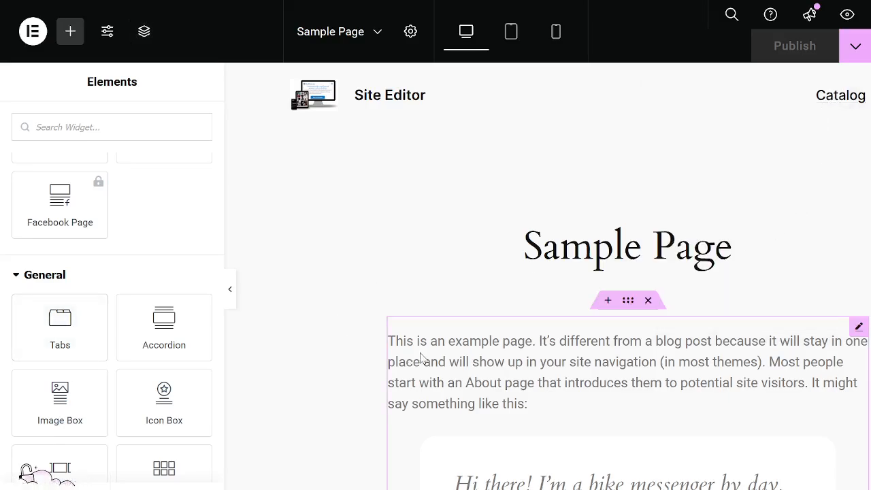
pyautogui.click(64, 326)
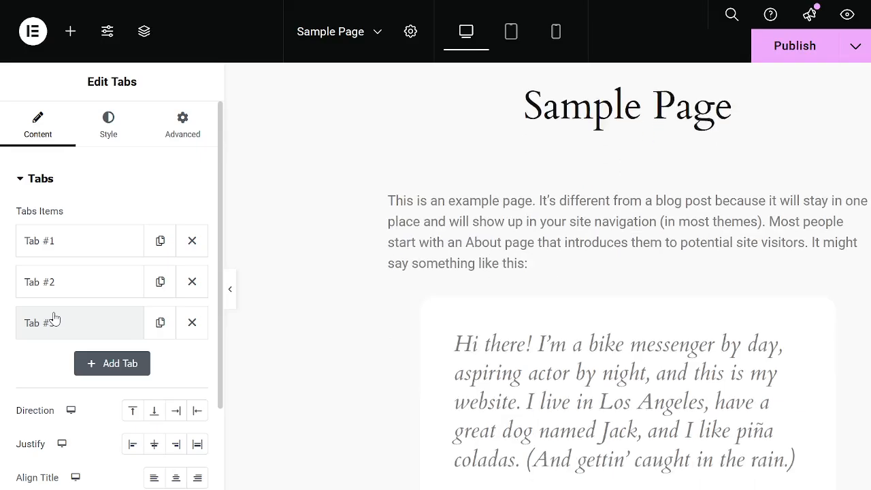
# Open the third tab's item settings and show the first tab of the Tabs widget on the page.
pyautogui.click(100, 310)
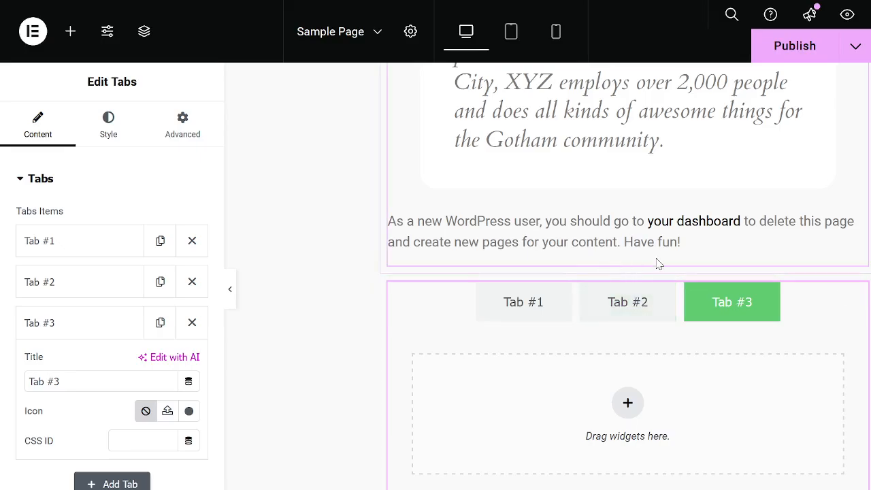
pyautogui.scroll(-1, 748, 312)
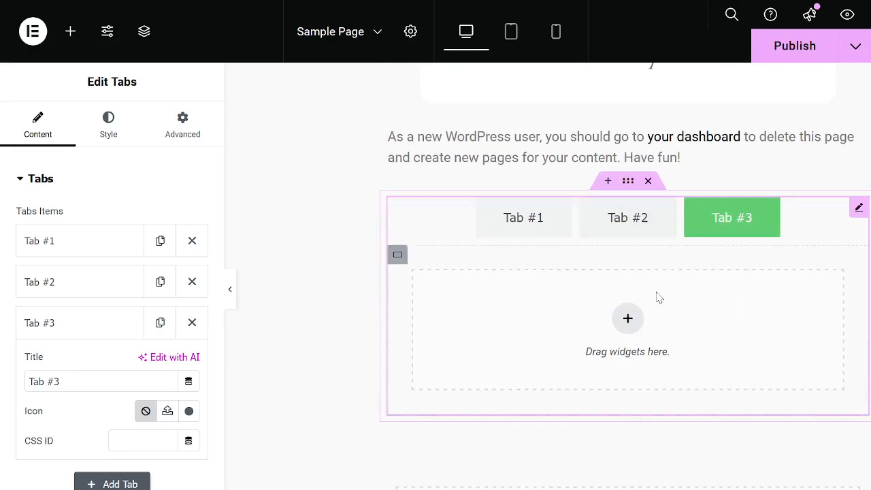
pyautogui.click(532, 219)
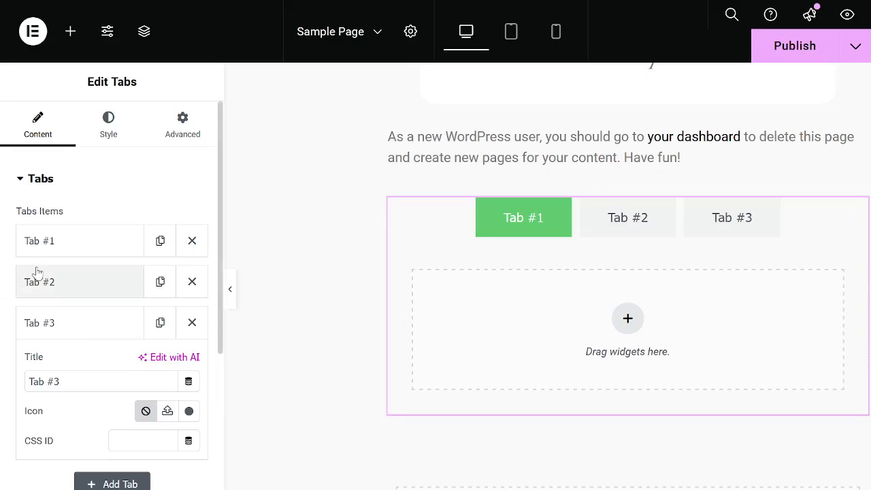
# Set the first tab's title to "Introducing Wordpress".
pyautogui.click(75, 241)
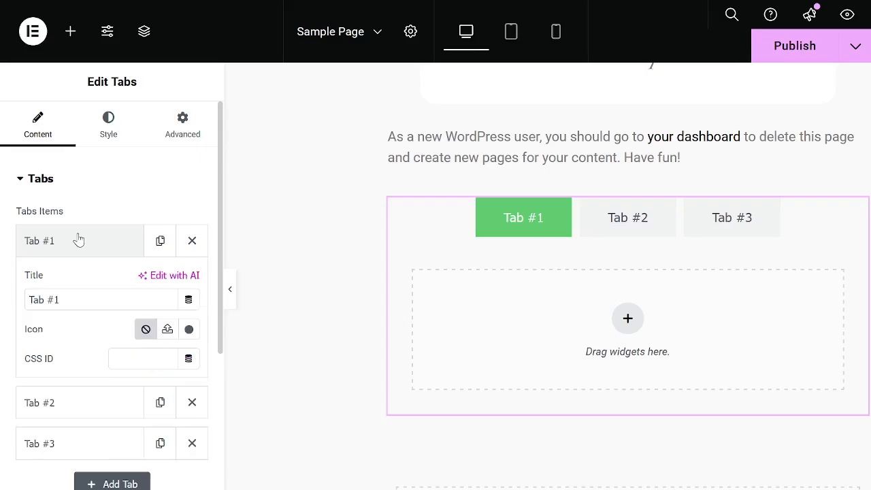
pyautogui.click(79, 240)
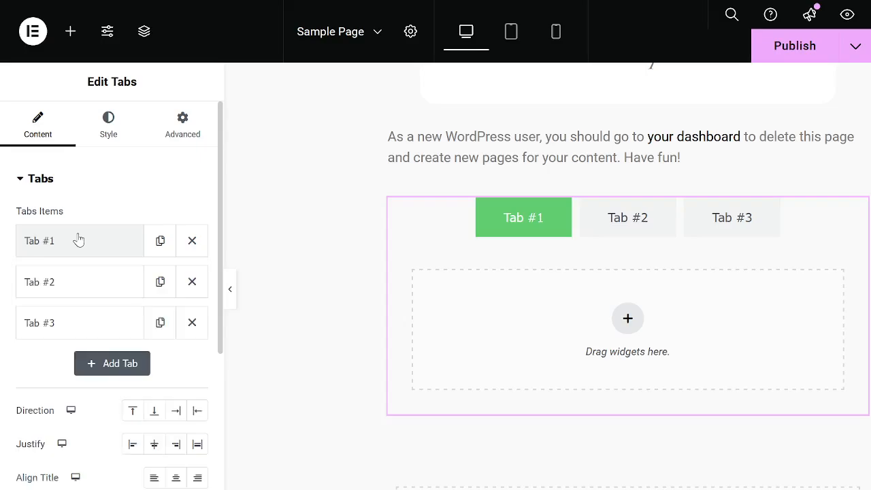
pyautogui.click(42, 243)
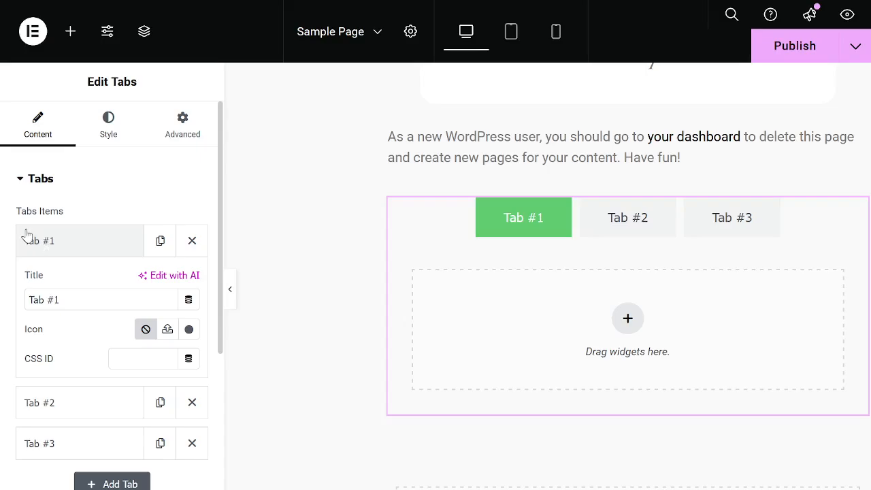
pyautogui.click(72, 306)
pyautogui.moveTo(80, 300); pyautogui.dragTo(3, 298)
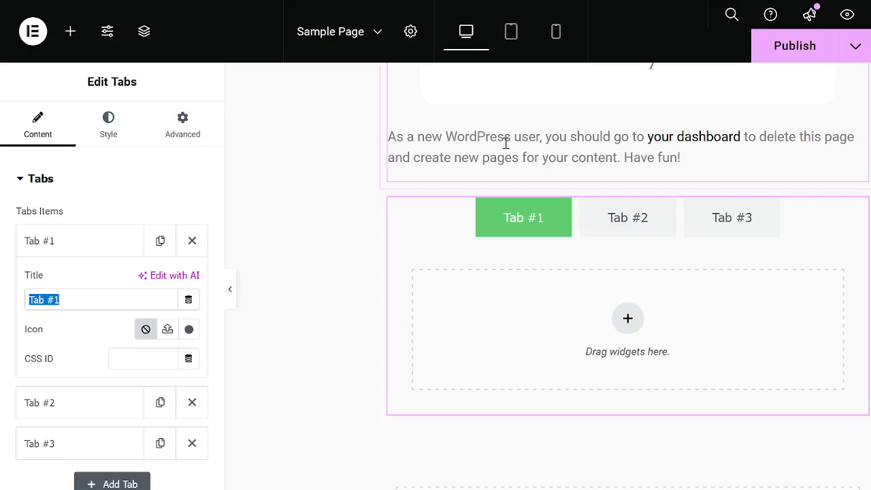
pyautogui.write('W')
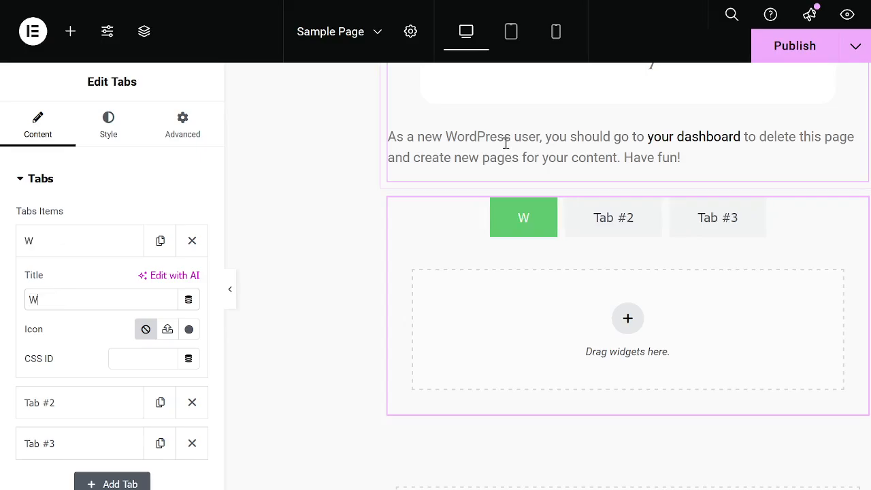
pyautogui.press('BackSpace')
pyautogui.write('Intr')
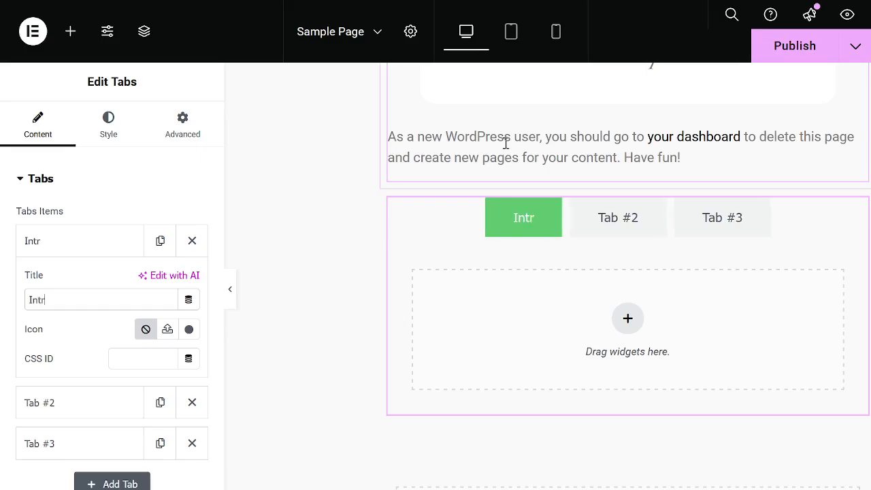
pyautogui.write('oducing')
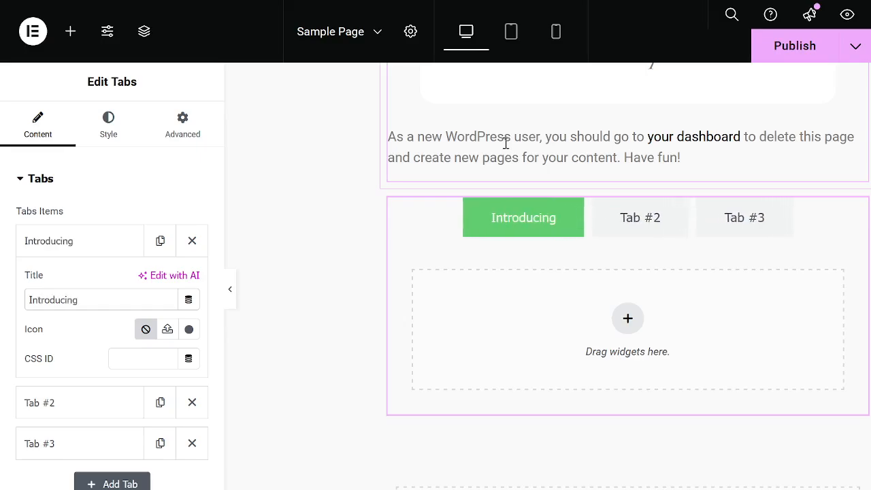
pyautogui.write(' W')
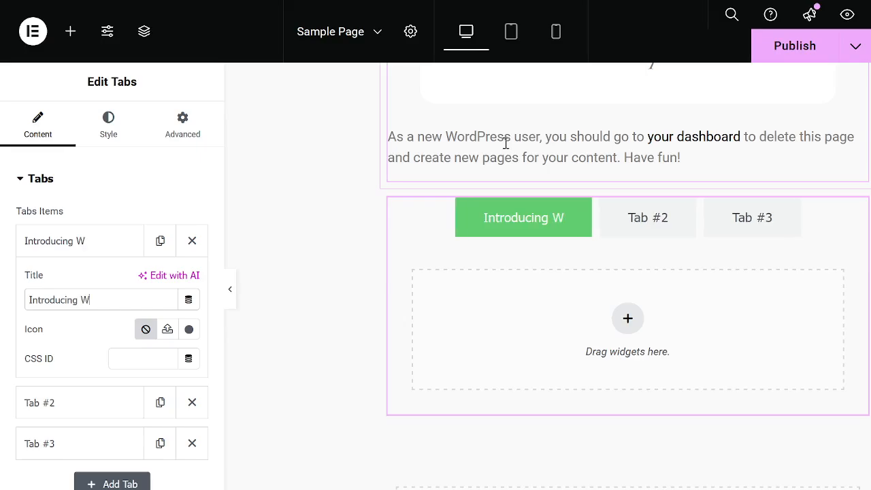
pyautogui.write('ordpress')
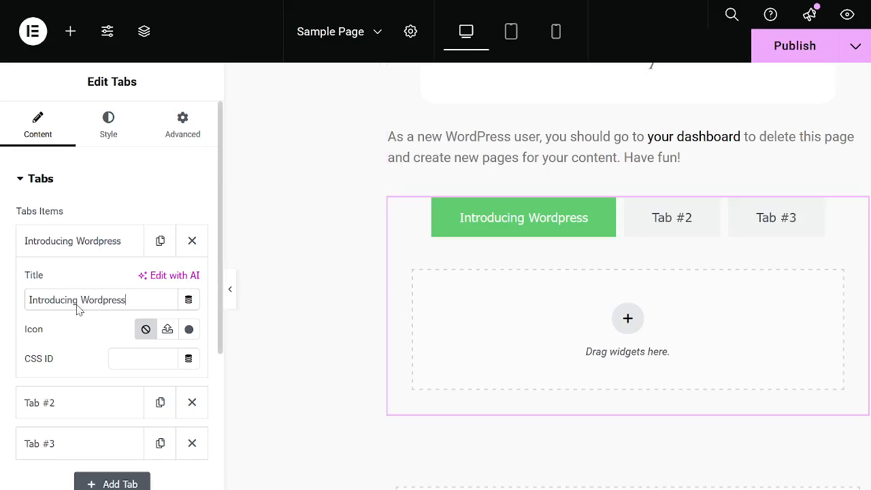
# Set the second tab's title to "Elementor".
pyautogui.click(63, 403)
pyautogui.moveTo(83, 334); pyautogui.dragTo(9, 333)
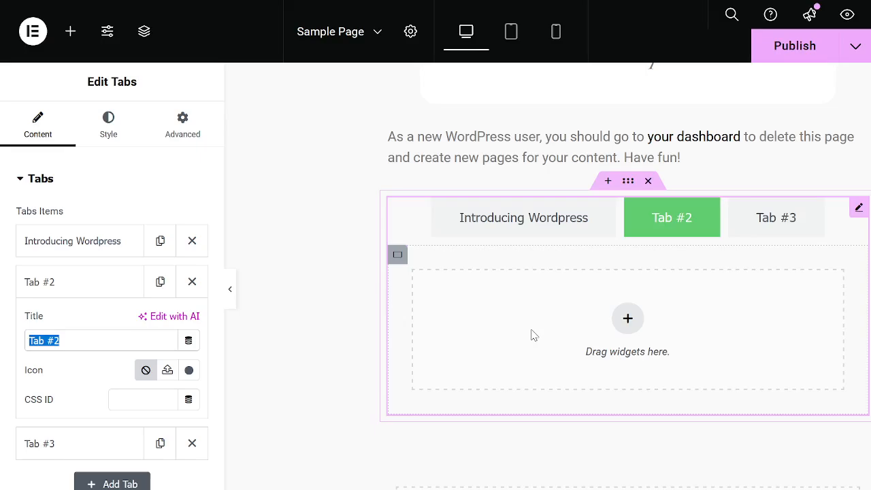
pyautogui.write('Elem')
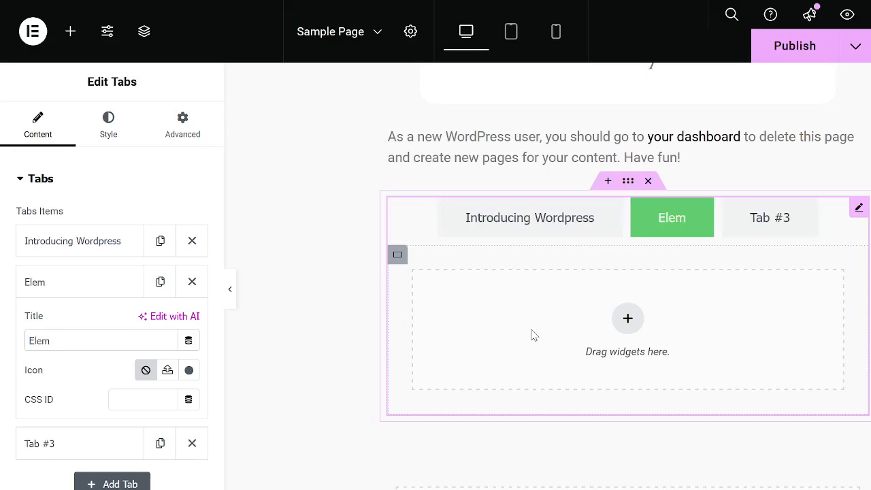
pyautogui.write('entor')
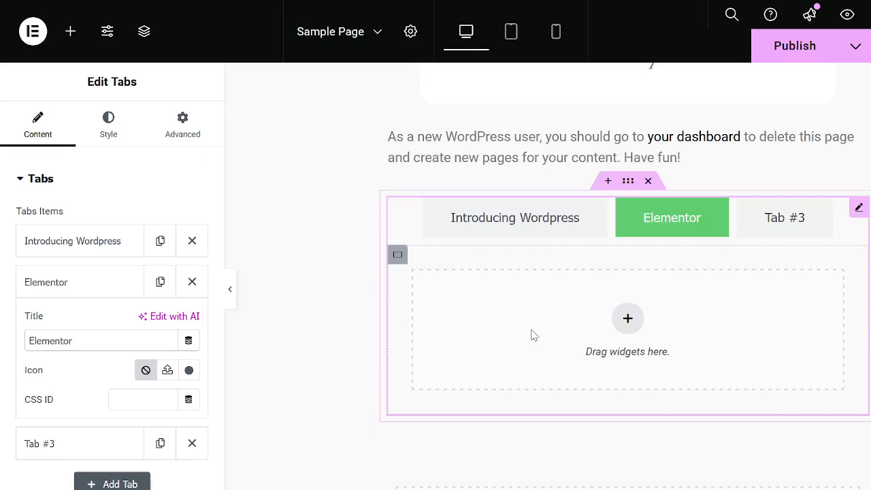
# Set the third tab's title to "Site Editing".
pyautogui.click(70, 436)
pyautogui.moveTo(93, 382); pyautogui.dragTo(3, 377)
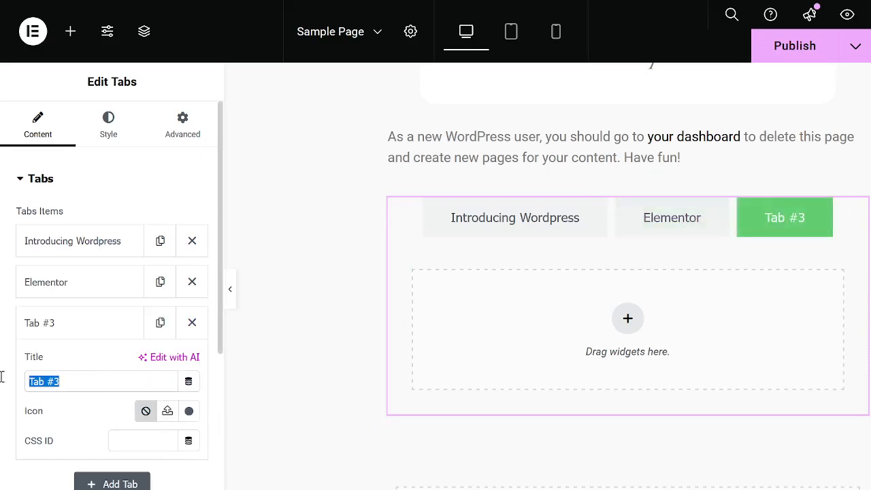
pyautogui.write('Sit')
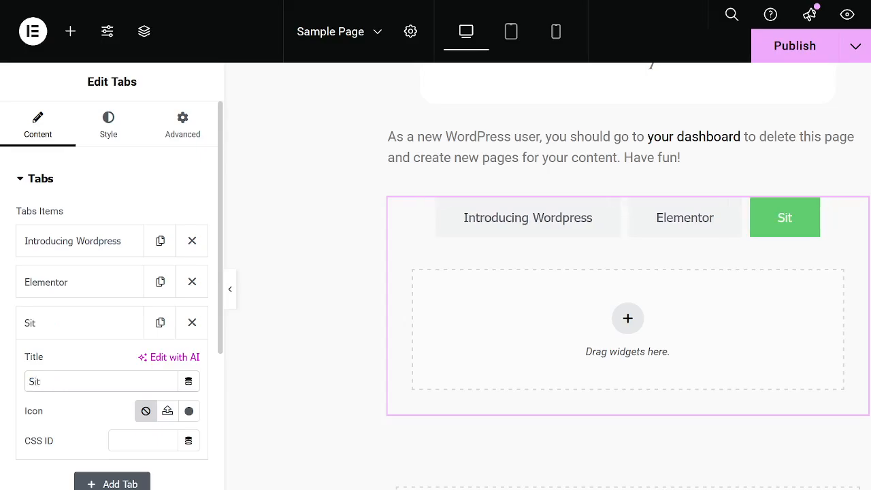
pyautogui.write('e Edi')
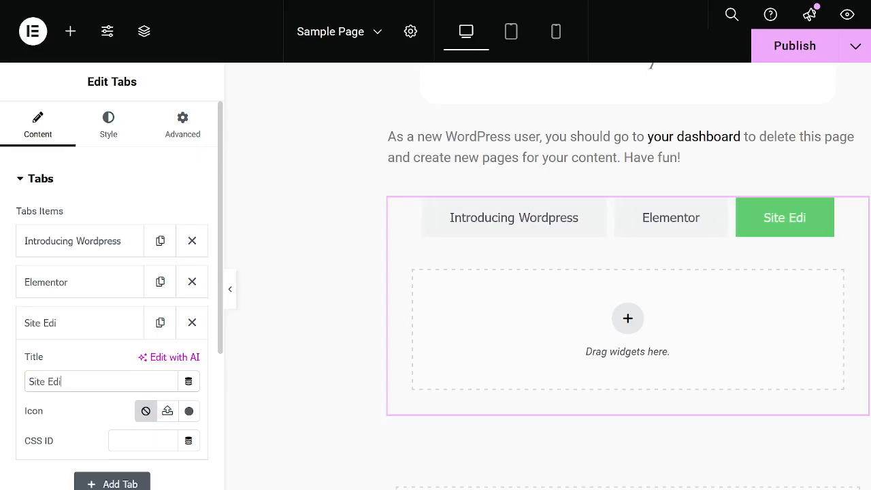
pyautogui.write('ting')
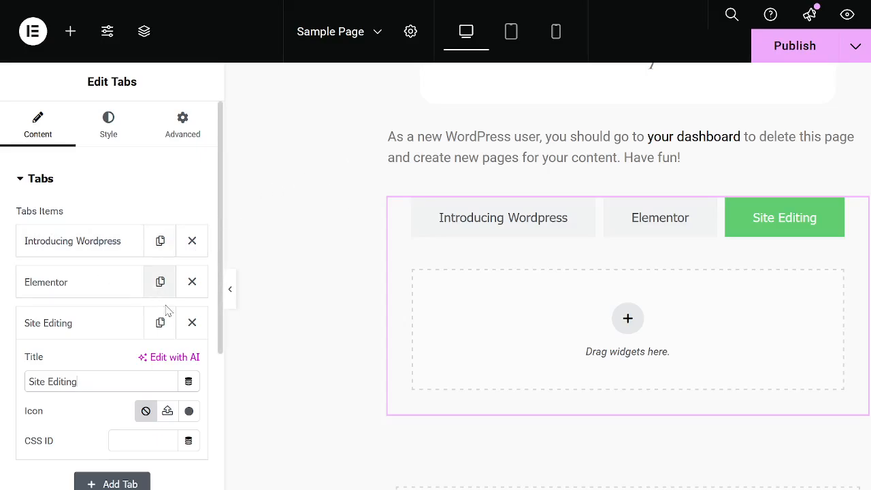
# Look over the Tabs widget's layout options and preview its Elementor and Introducing Wordpress tabs on the page.
pyautogui.scroll(-1, 111, 284)
pyautogui.scroll(-1, 111, 284)
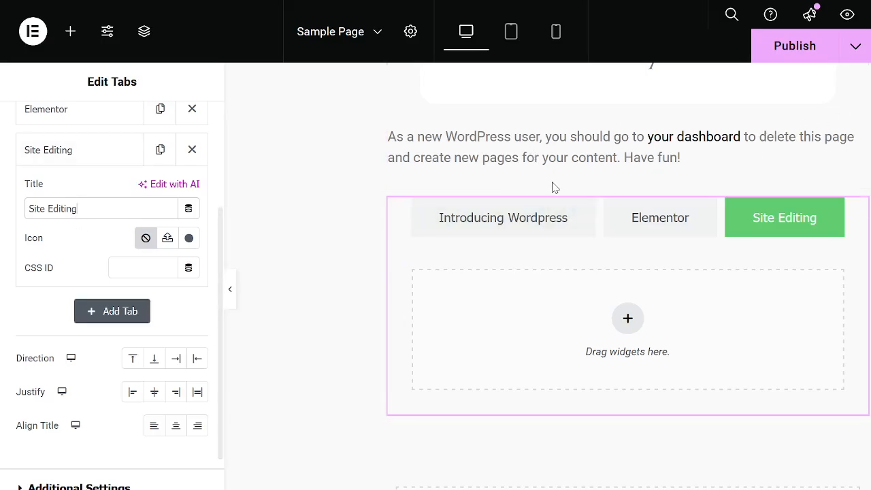
pyautogui.click(650, 225)
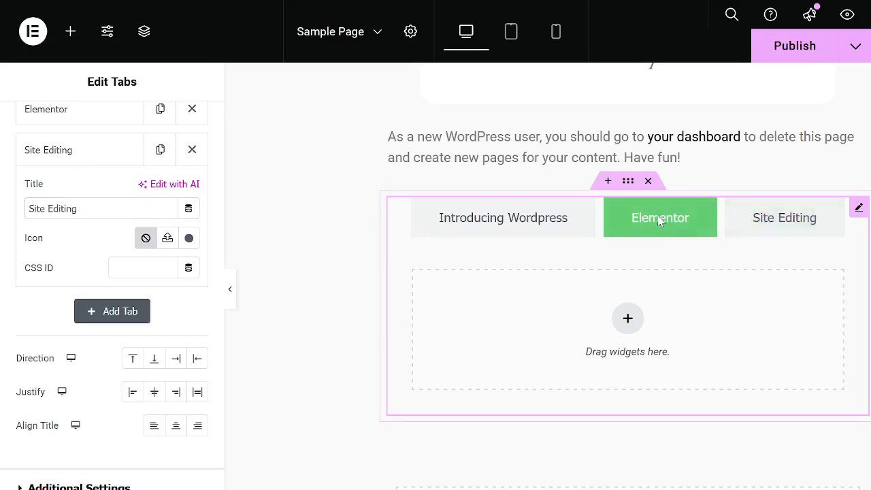
pyautogui.click(505, 220)
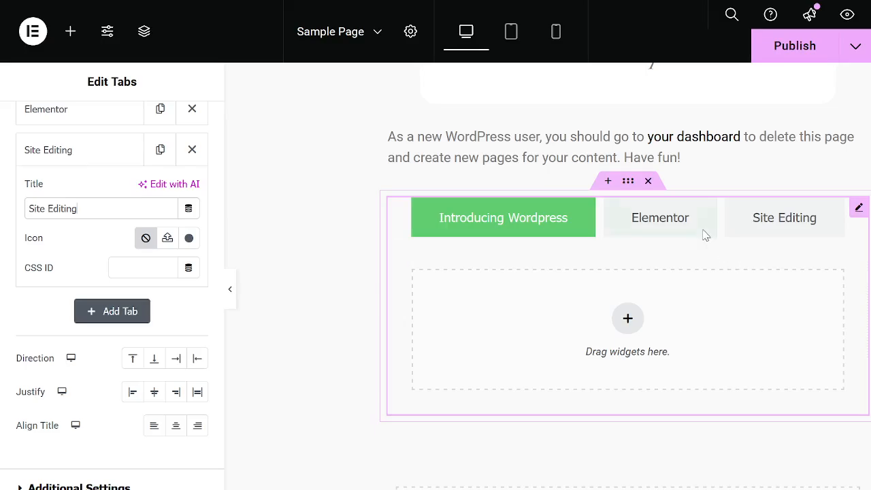
# Publish the Elementor changes to Sample Page.
pyautogui.scroll(4, 706, 233)
pyautogui.scroll(10, 691, 222)
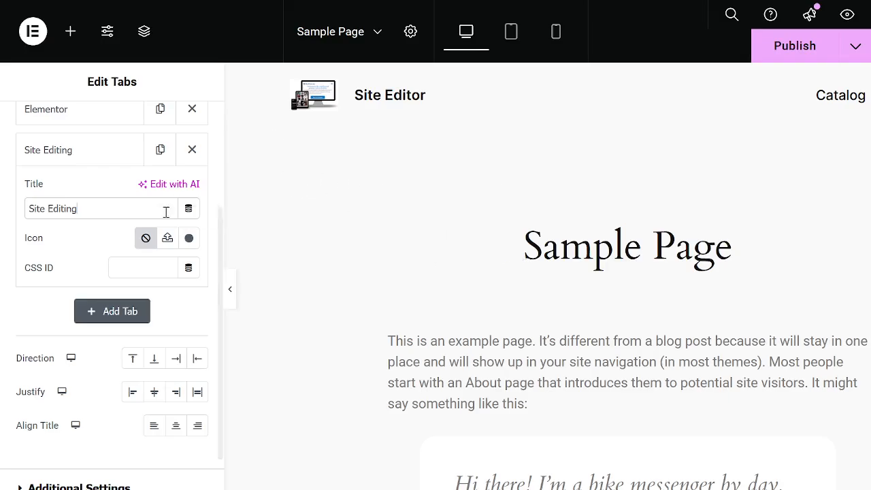
pyautogui.click(794, 47)
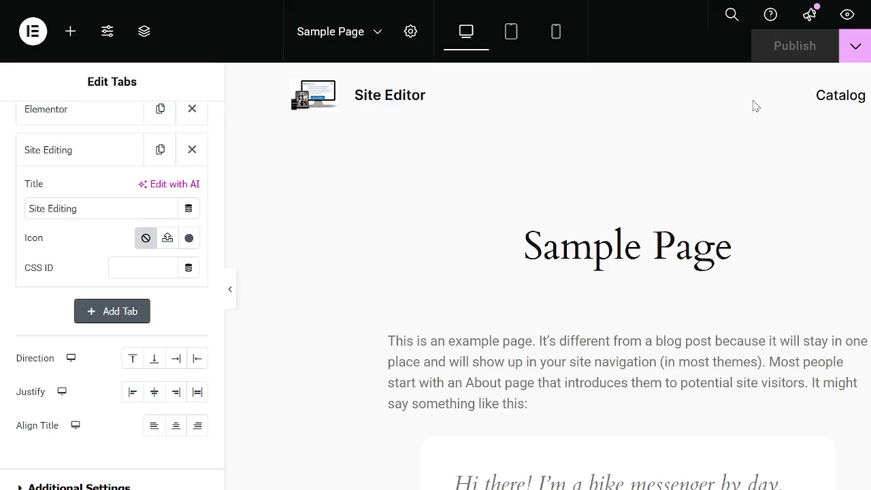
# Exit Elementor to the WordPress page editor and return to the list of all pages.
pyautogui.click(34, 33)
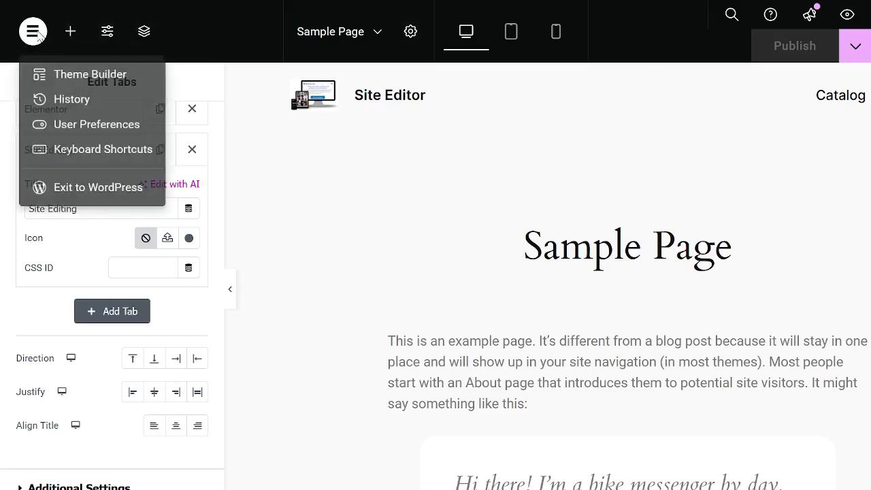
pyautogui.click(82, 194)
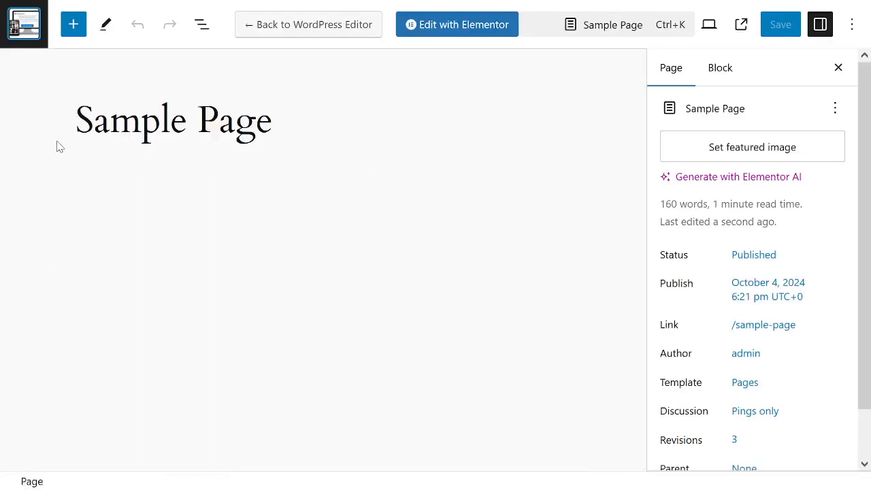
pyautogui.click(23, 26)
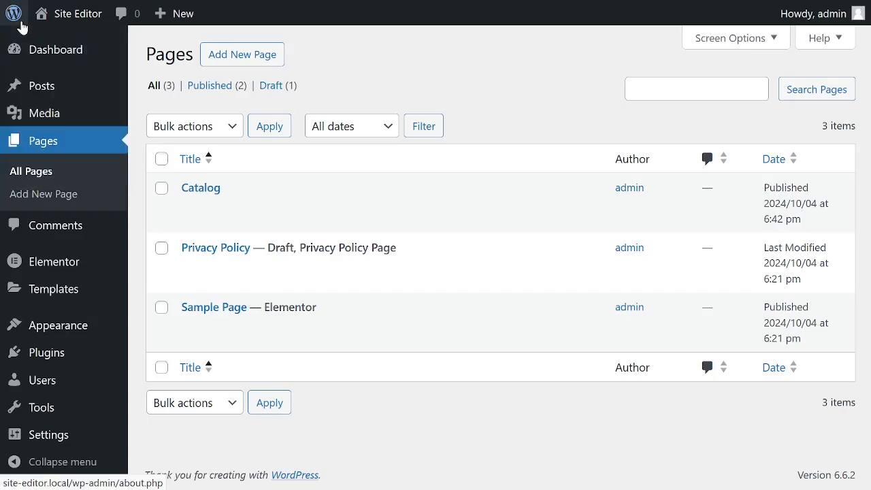
# Visit the live Site Editor website and look over its home page.
pyautogui.moveTo(72, 19)
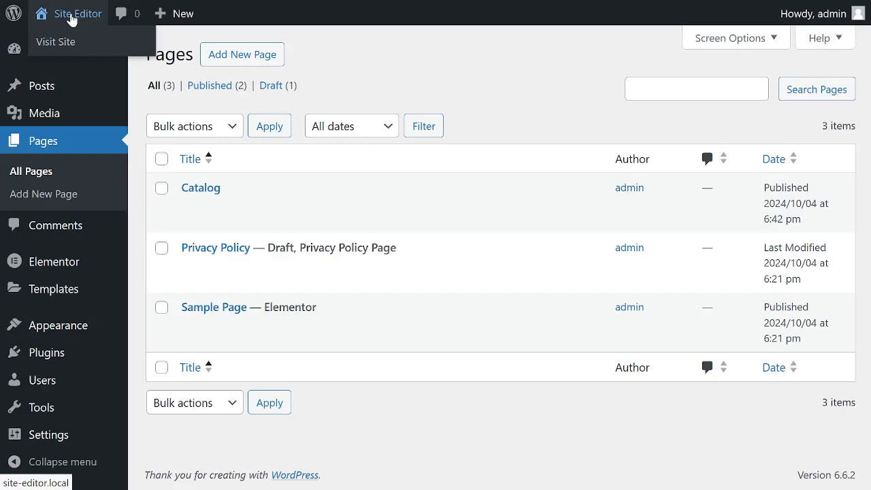
pyautogui.click(71, 19)
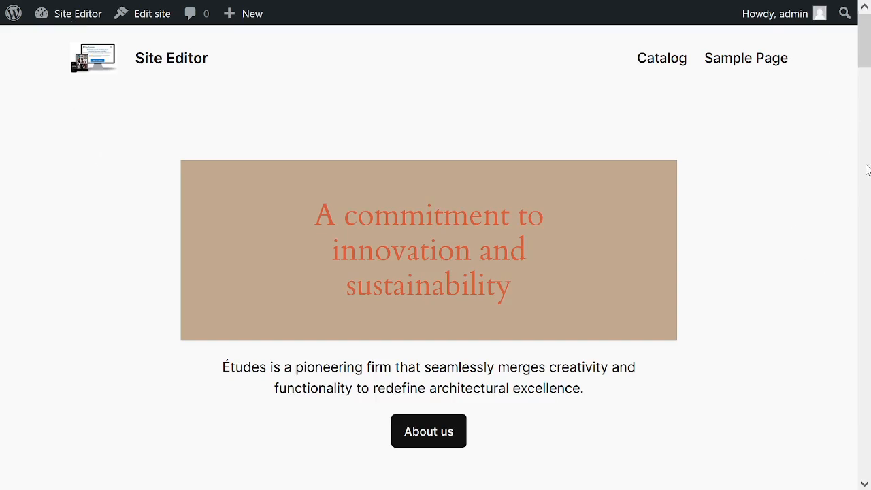
pyautogui.scroll(-5, 741, 247)
pyautogui.scroll(-5, 734, 253)
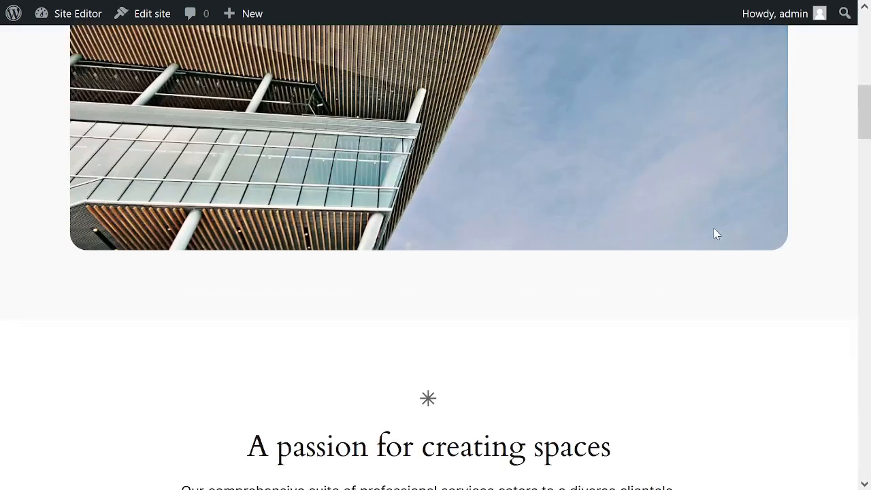
pyautogui.scroll(10, 712, 233)
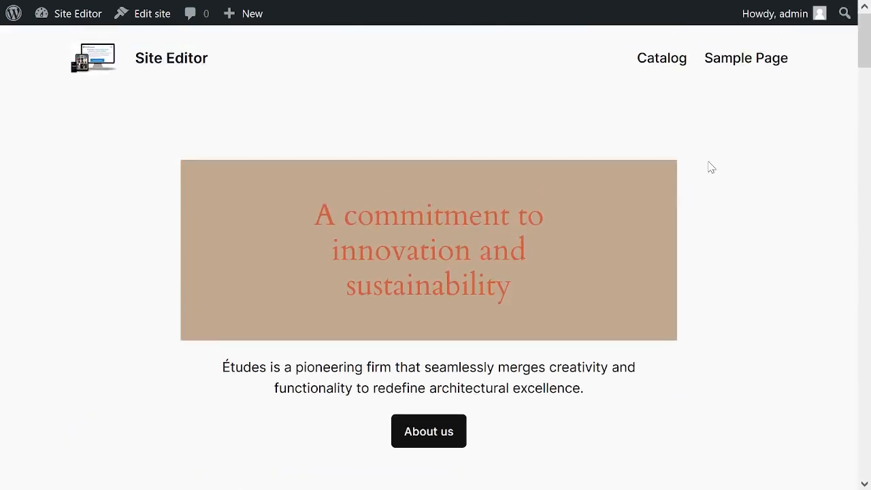
# Open Sample Page on the live site and examine its content and the Tabs widget above the footer.
pyautogui.click(746, 61)
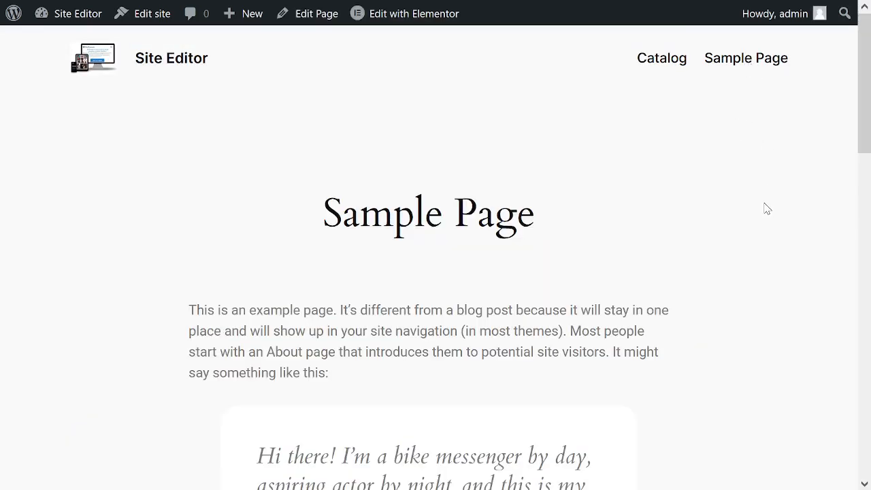
pyautogui.scroll(-9, 728, 181)
pyautogui.scroll(-6, 731, 177)
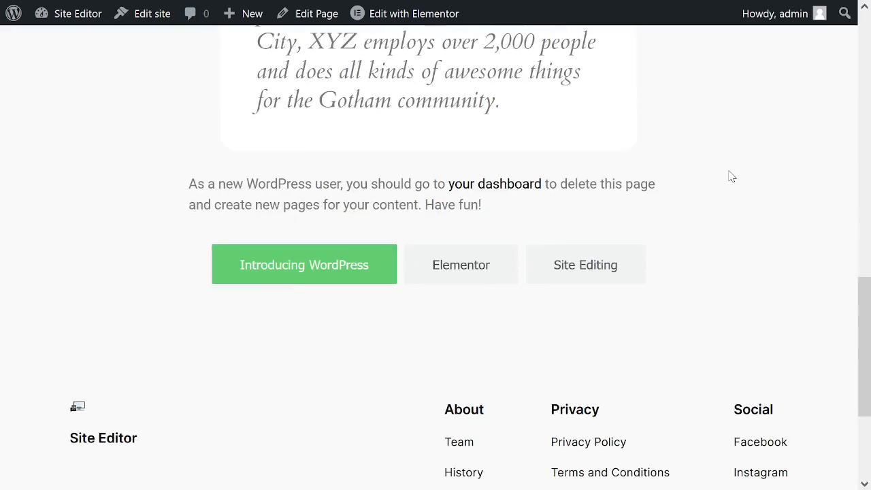
pyautogui.scroll(3, 725, 177)
pyautogui.scroll(-2, 870, 131)
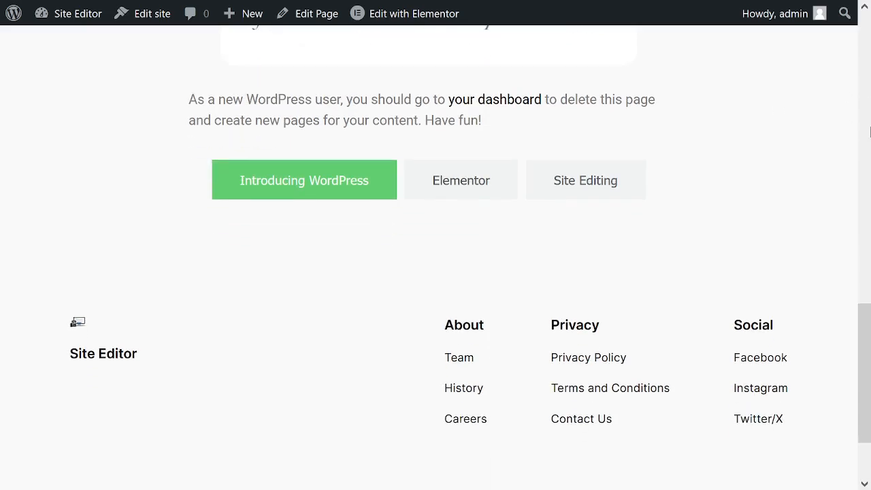
pyautogui.scroll(9, 837, 136)
pyautogui.scroll(4, 812, 141)
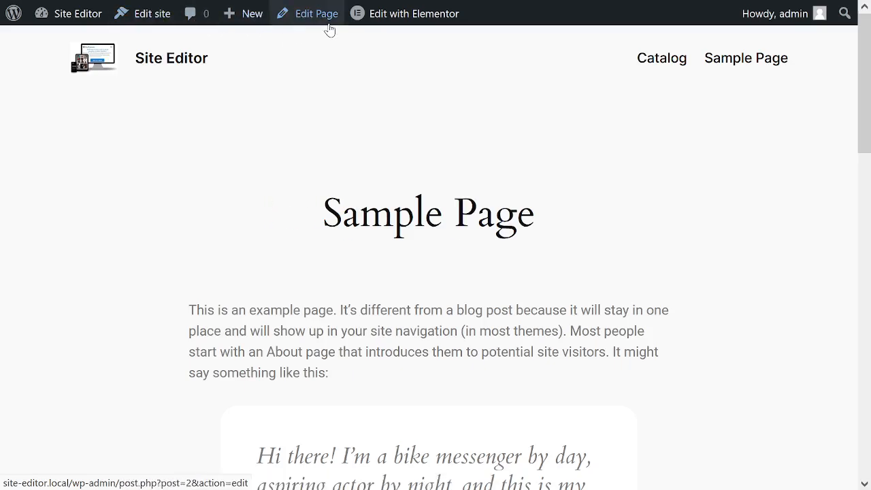
pyautogui.moveTo(413, 24)
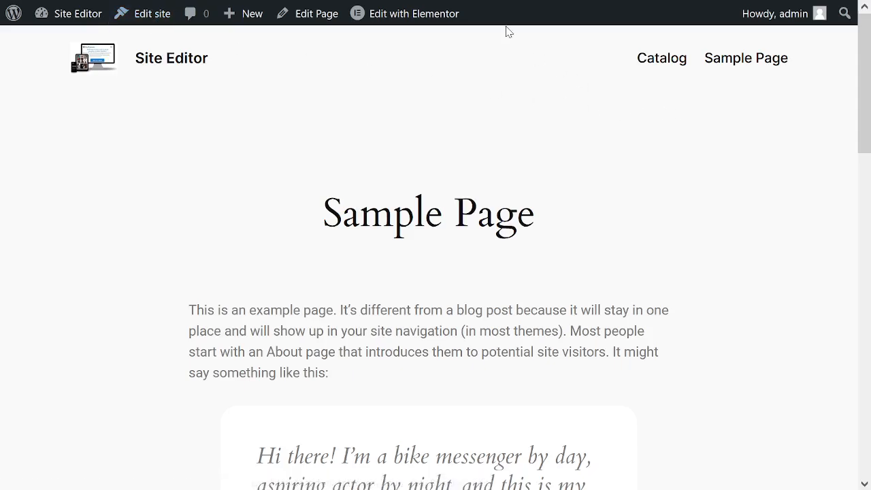
pyautogui.moveTo(867, 86); pyautogui.dragTo(869, 199)
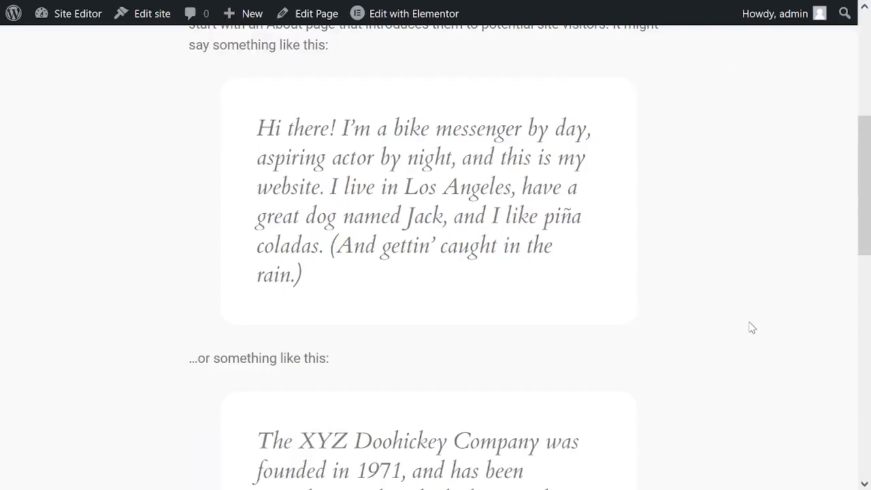
pyautogui.hotkey('alt', 'Tab')
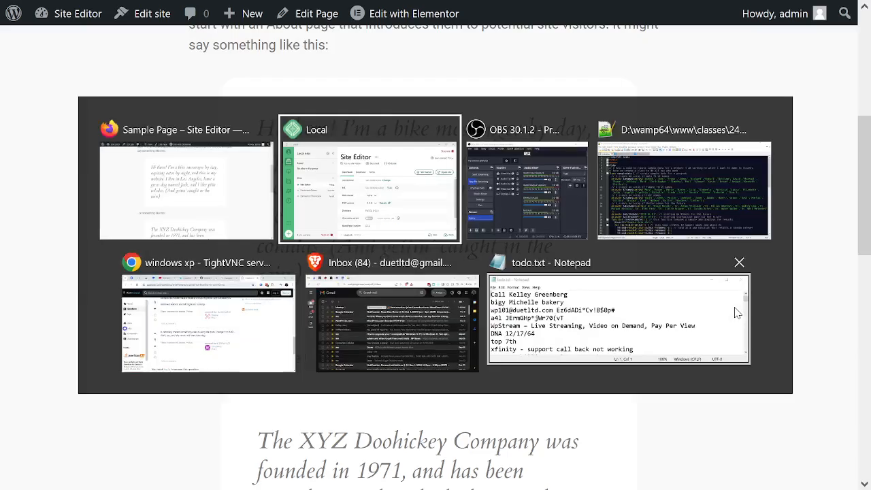
pyautogui.hotkey('alt', 'Tab')
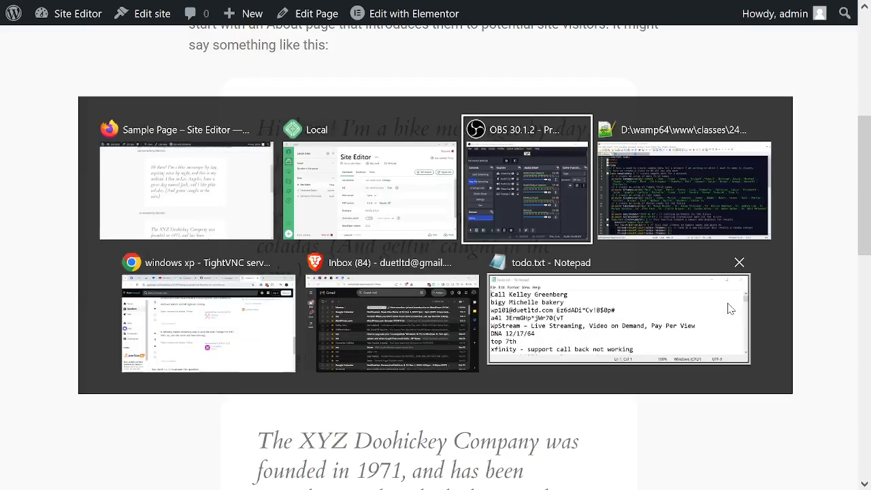